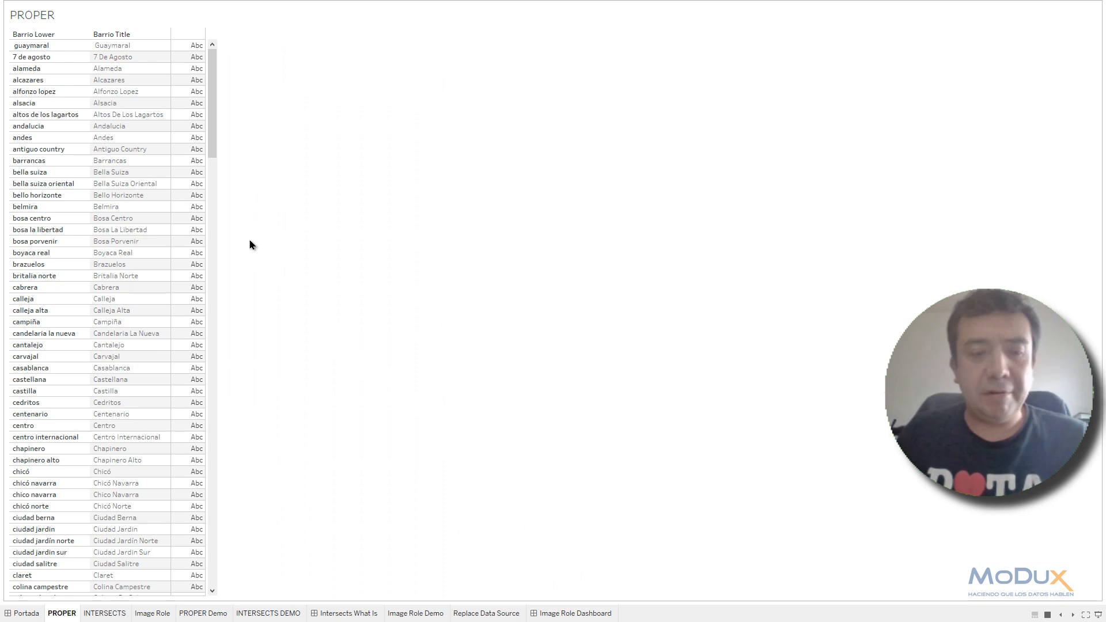
Review the finished INTERSECTS map and the Image Role bar chart of sales by regional manager.
click(98, 614)
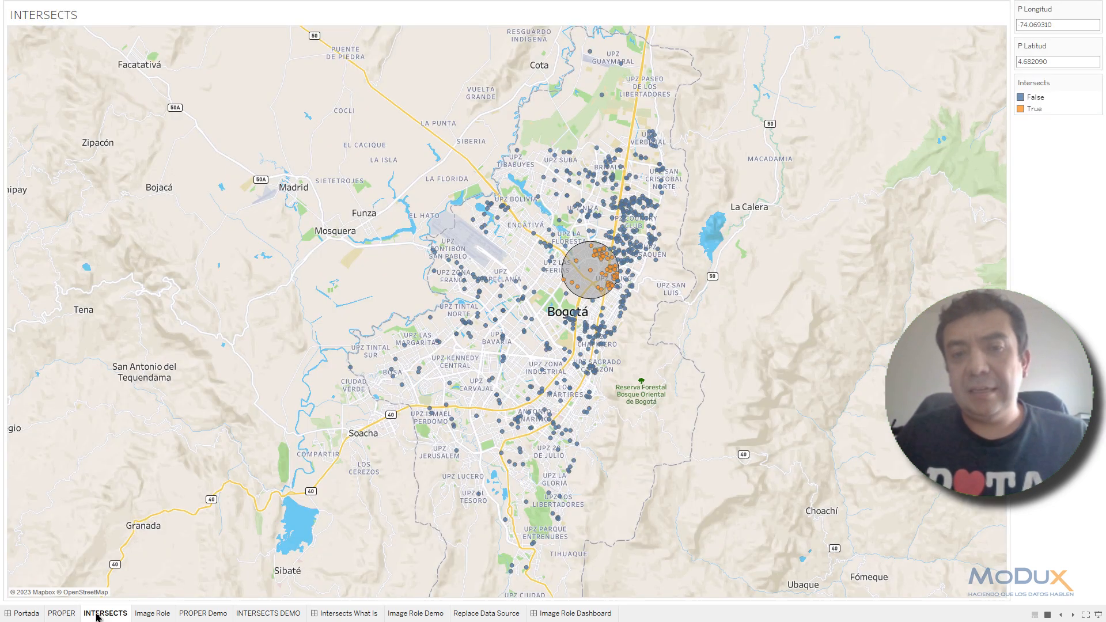
mouse_move(96, 617)
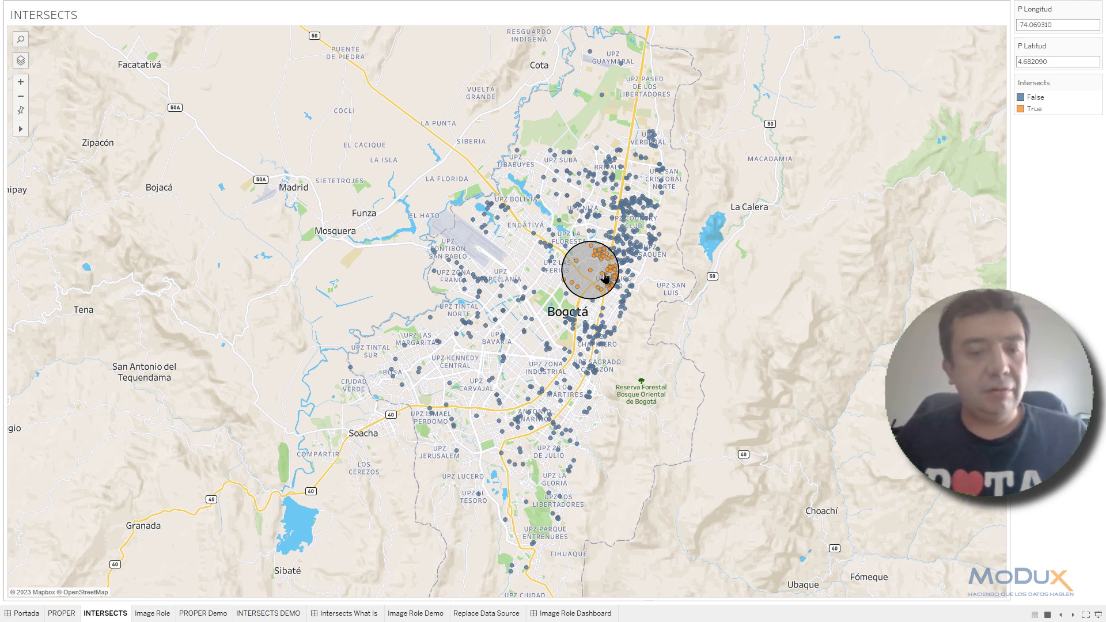
click(153, 613)
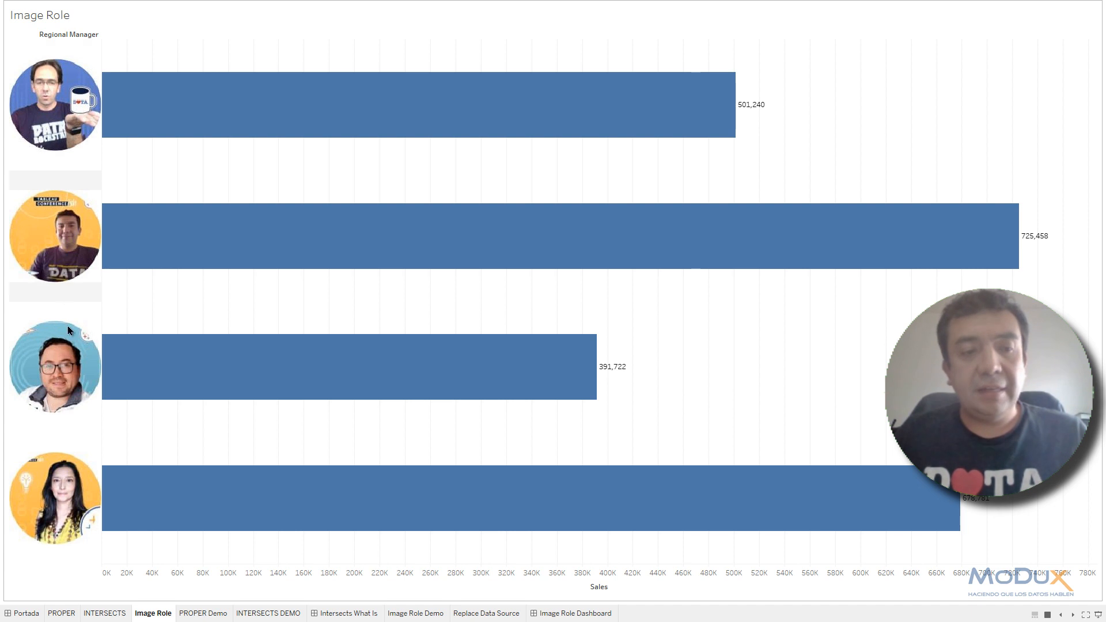
mouse_move(67, 501)
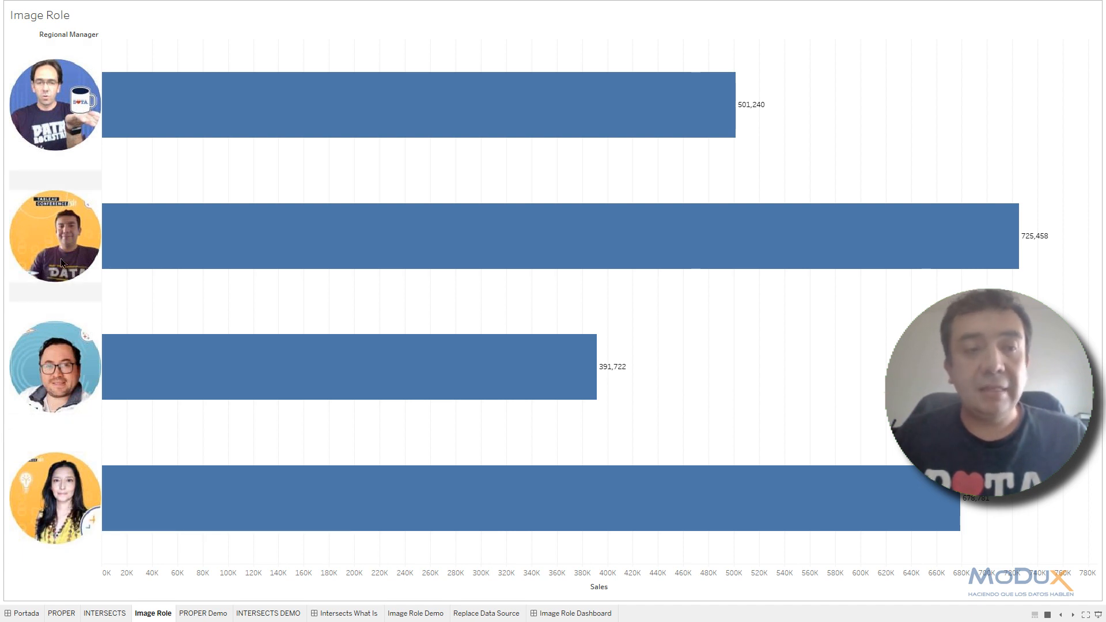
mouse_move(79, 142)
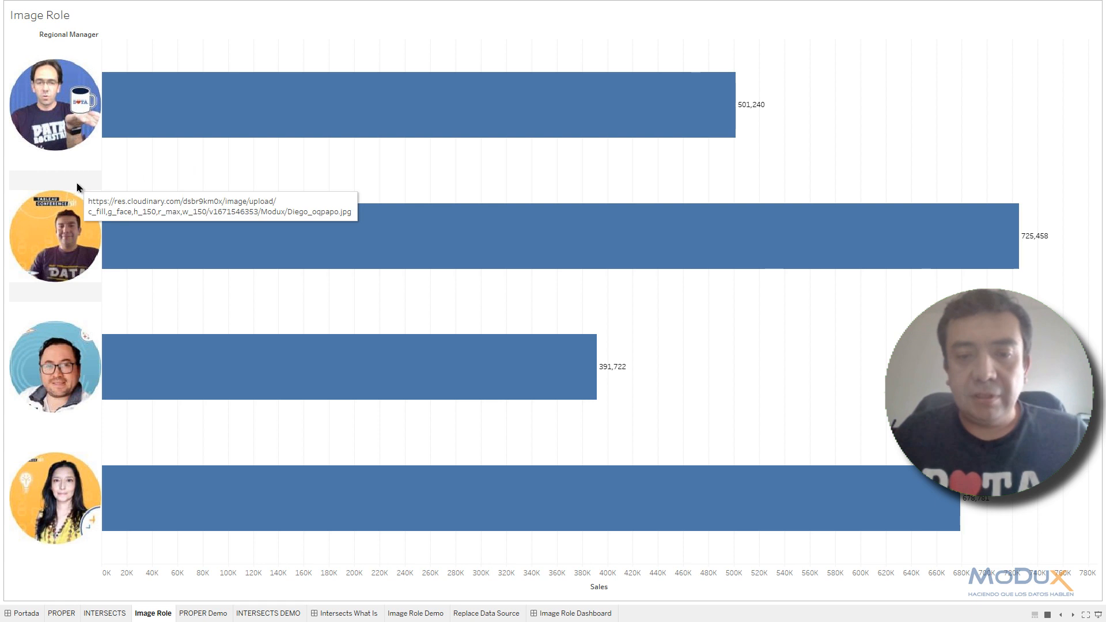
mouse_move(240, 525)
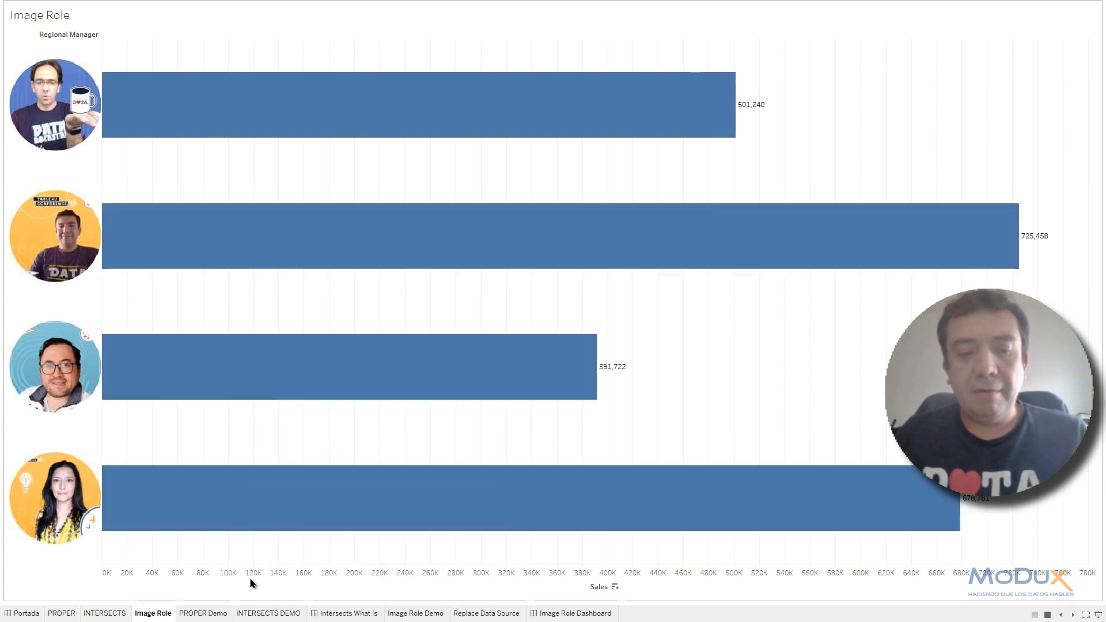
Leave presentation mode on the PROPER Demo sheet and start a calculated field named "Barrio en Formato Titulo".
click(211, 614)
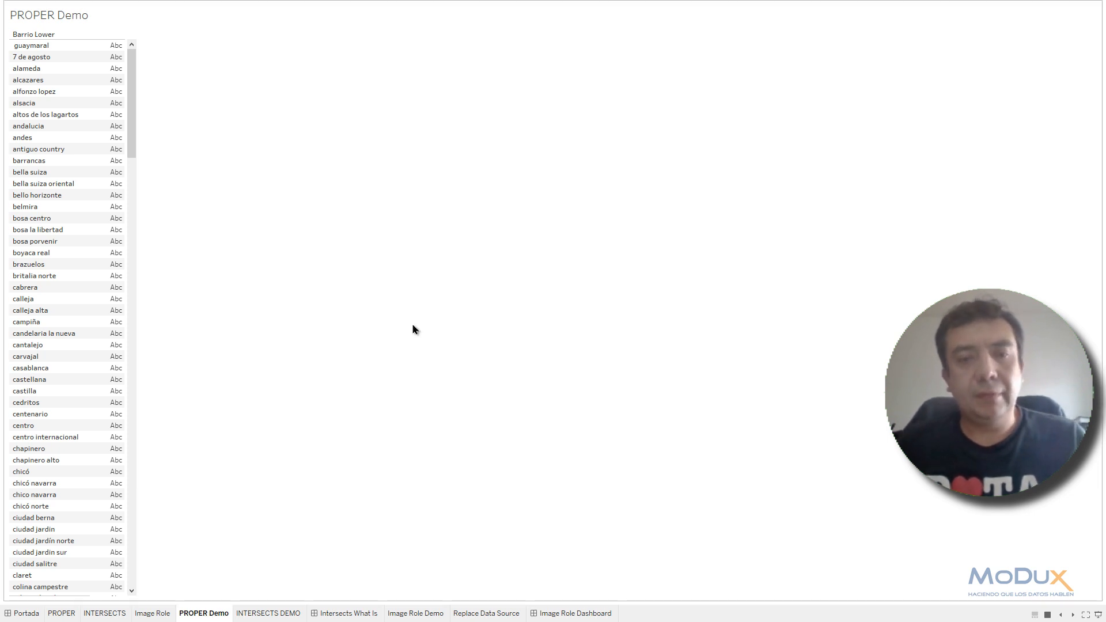
key(Escape)
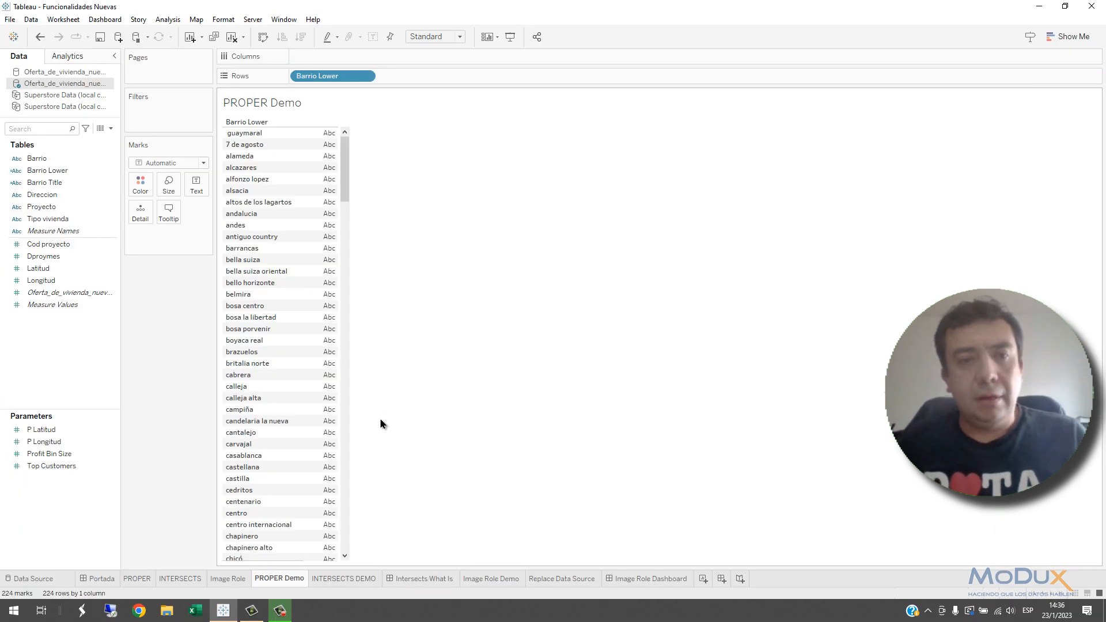
click(110, 128)
click(96, 140)
text(Bariio en Formato Titulo)
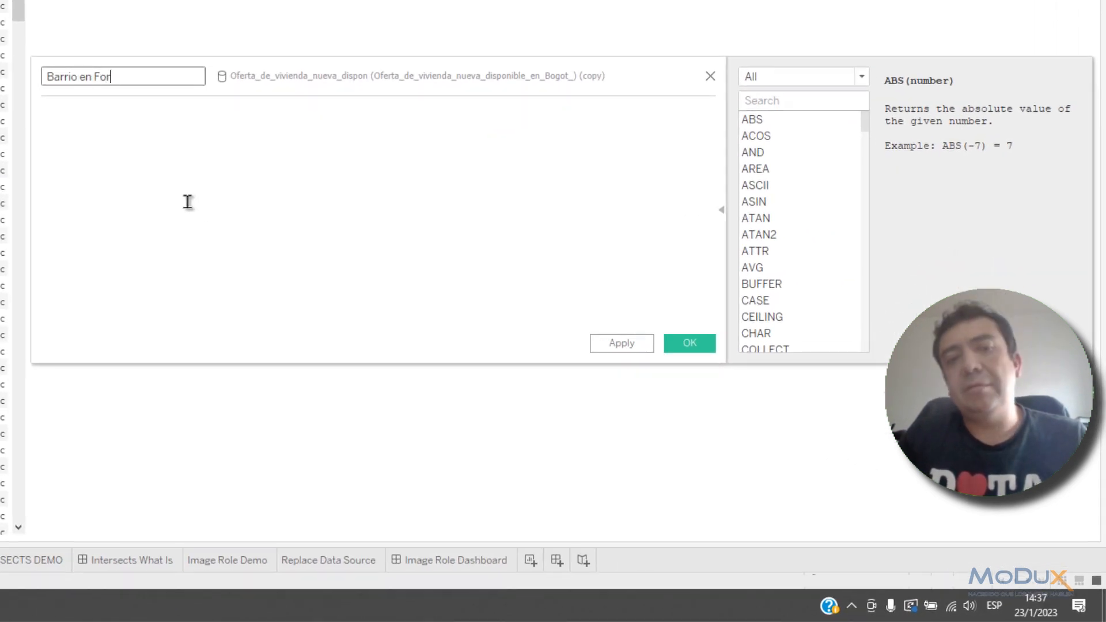
Define the calculated field as PROPER([Barrio Lower]), save it, and add it to Rows after Barrio Lower.
click(187, 202)
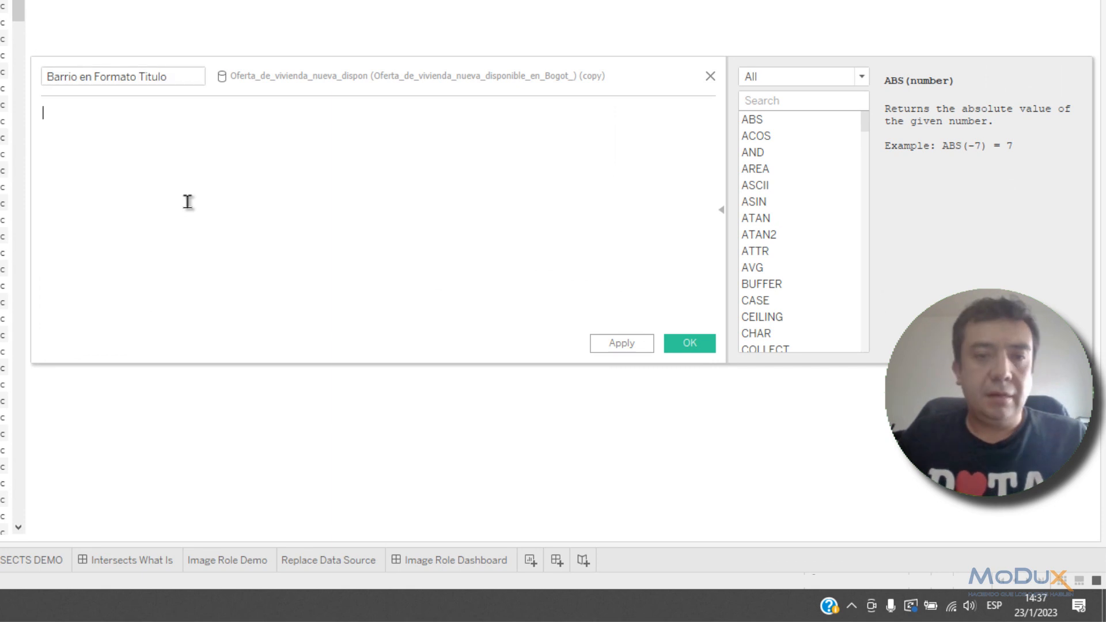
text(PROPER)
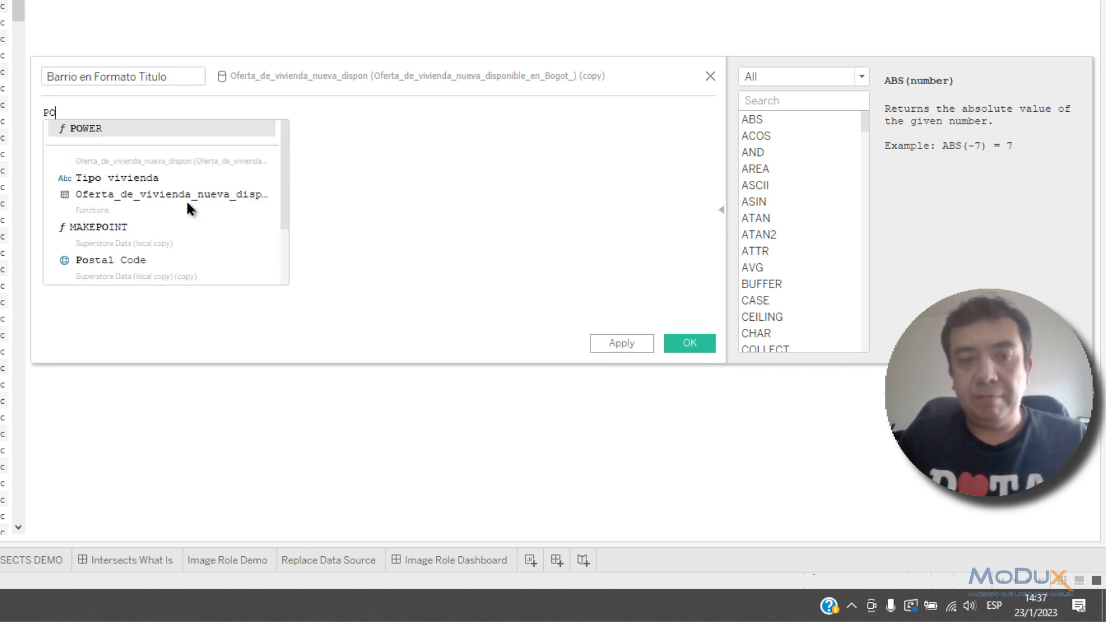
key(Return)
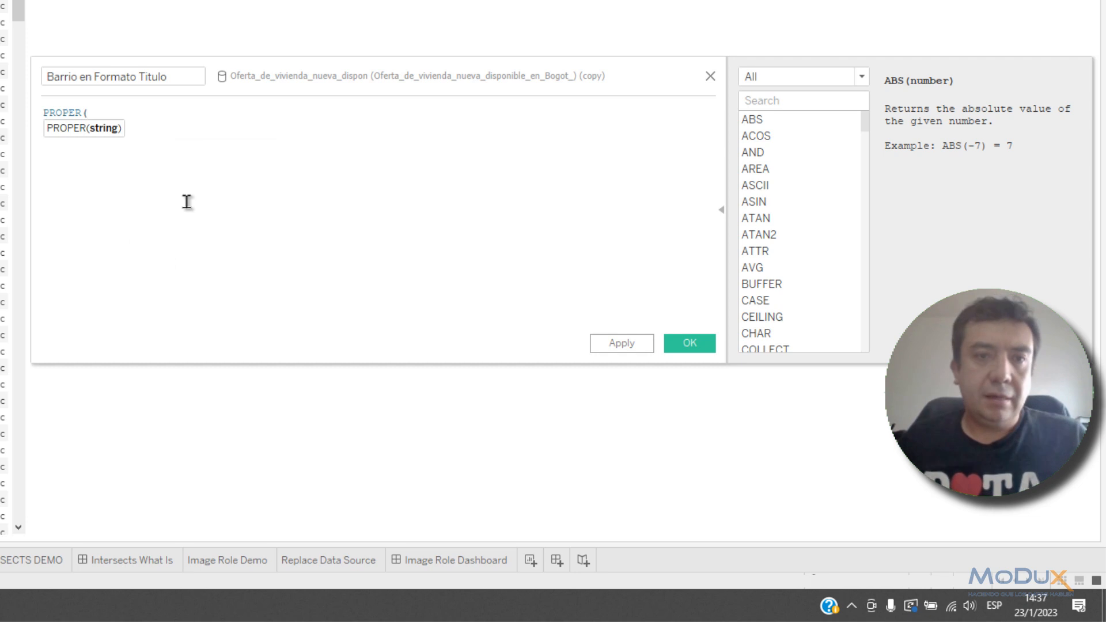
drag(111, 34, 196, 151)
text())
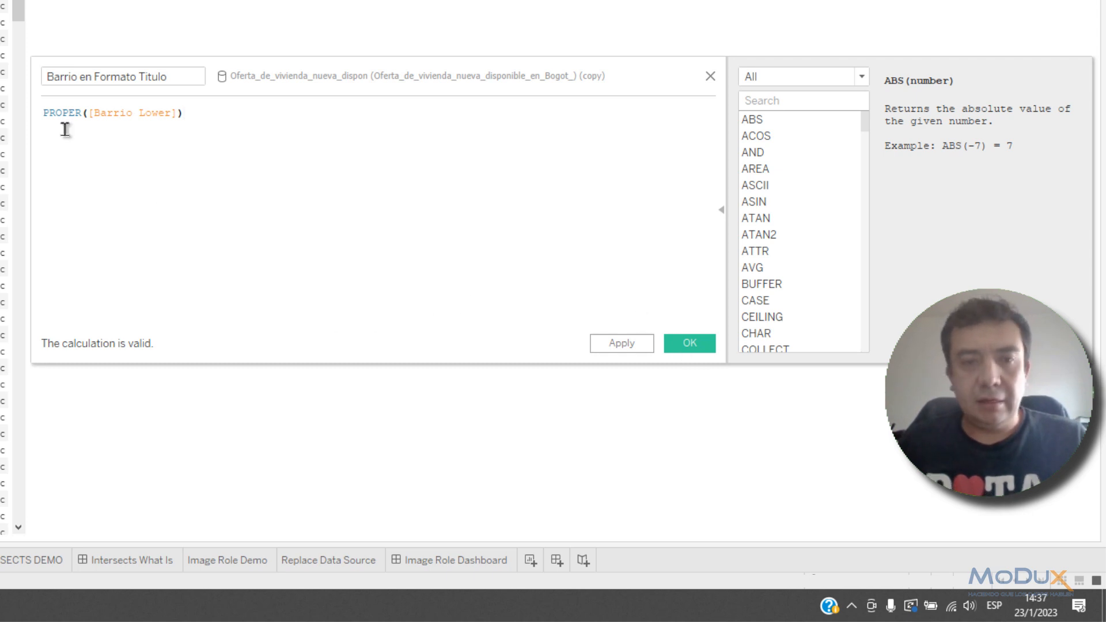
click(54, 113)
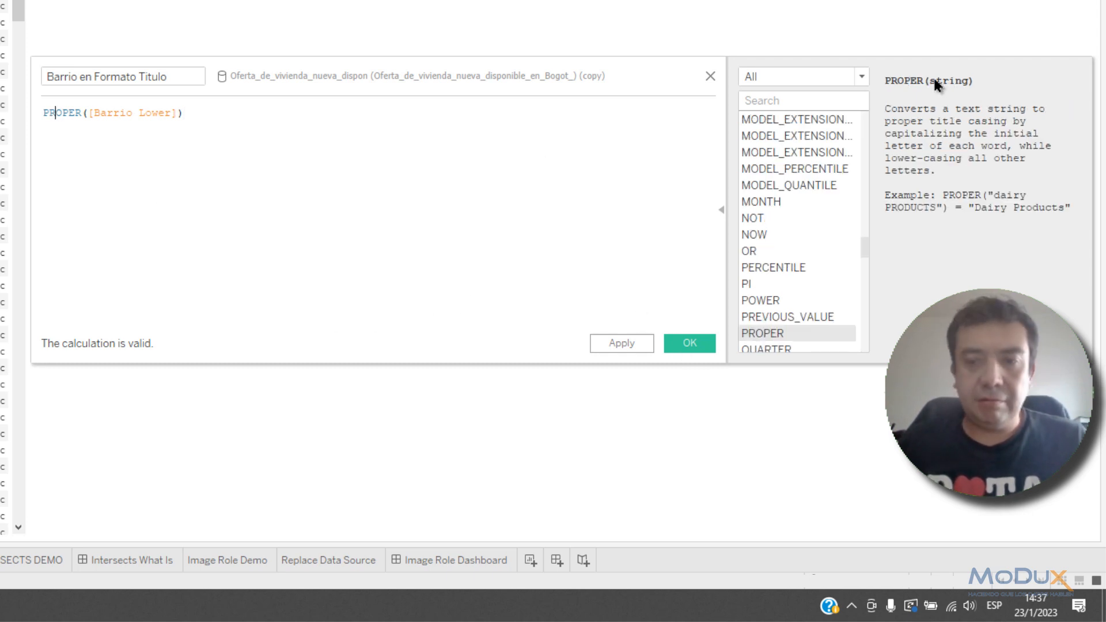
click(707, 345)
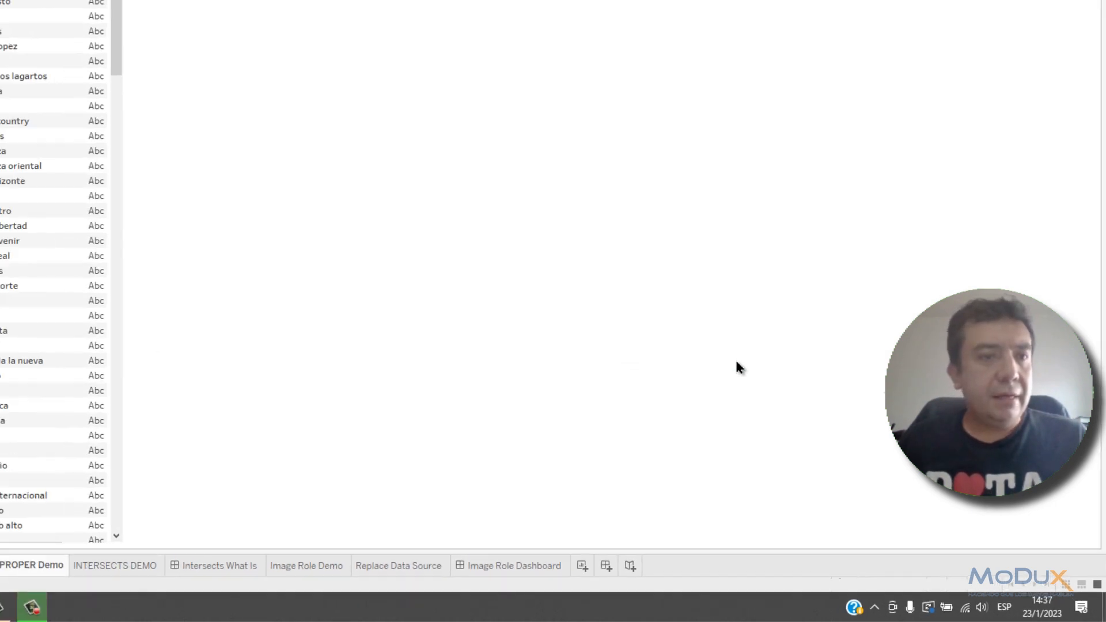
drag(74, 186, 493, 88)
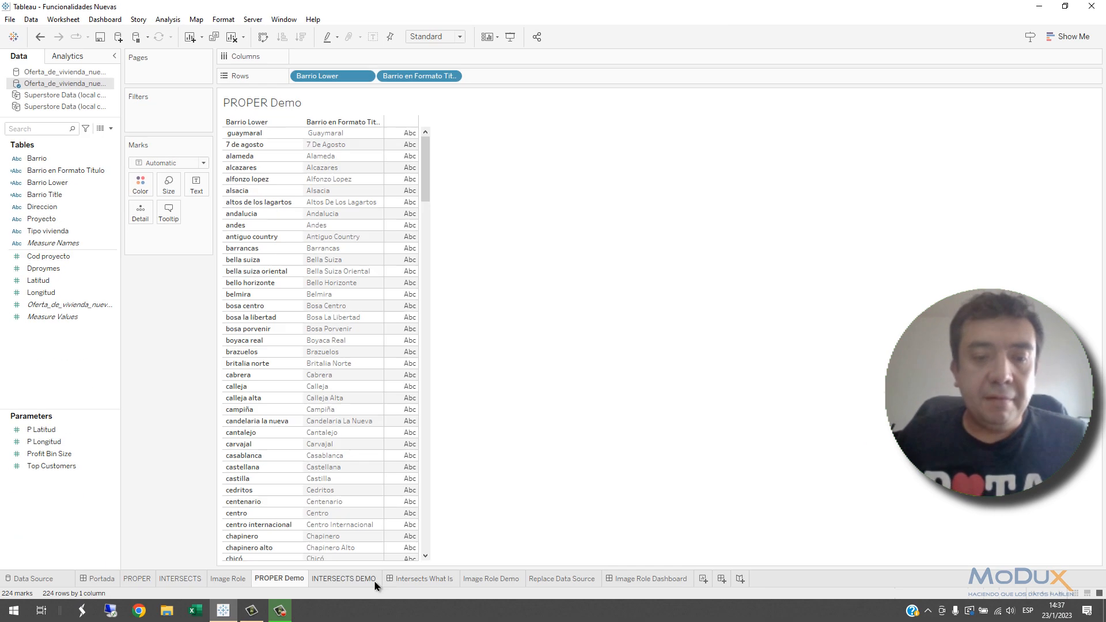
On the INTERSECTS DEMO sheet, start a new calculated field named "Punto".
click(344, 579)
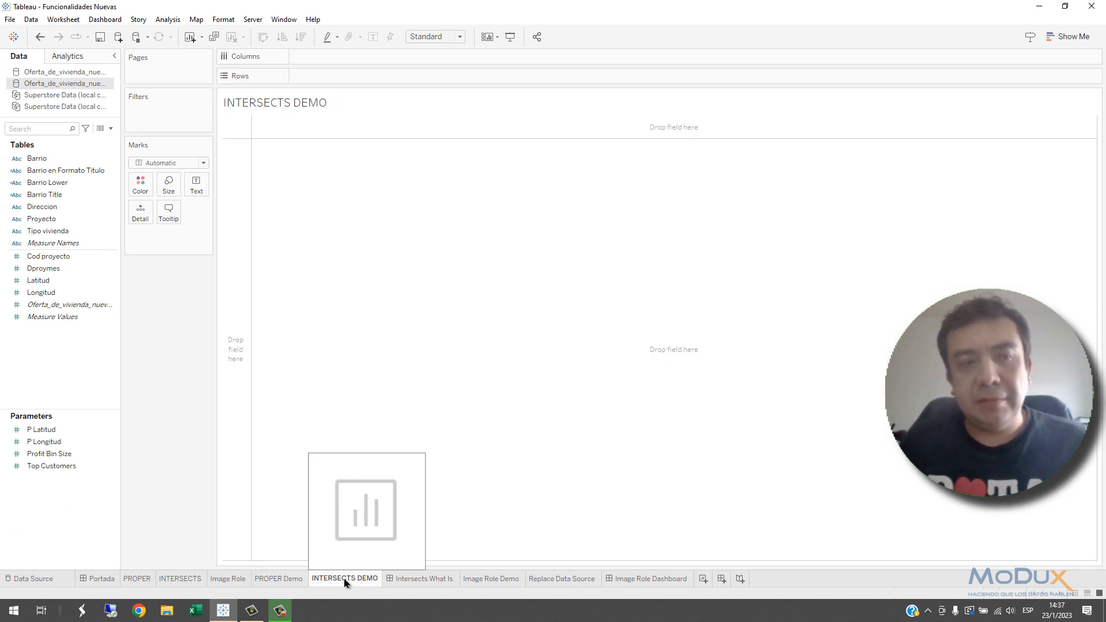
click(112, 128)
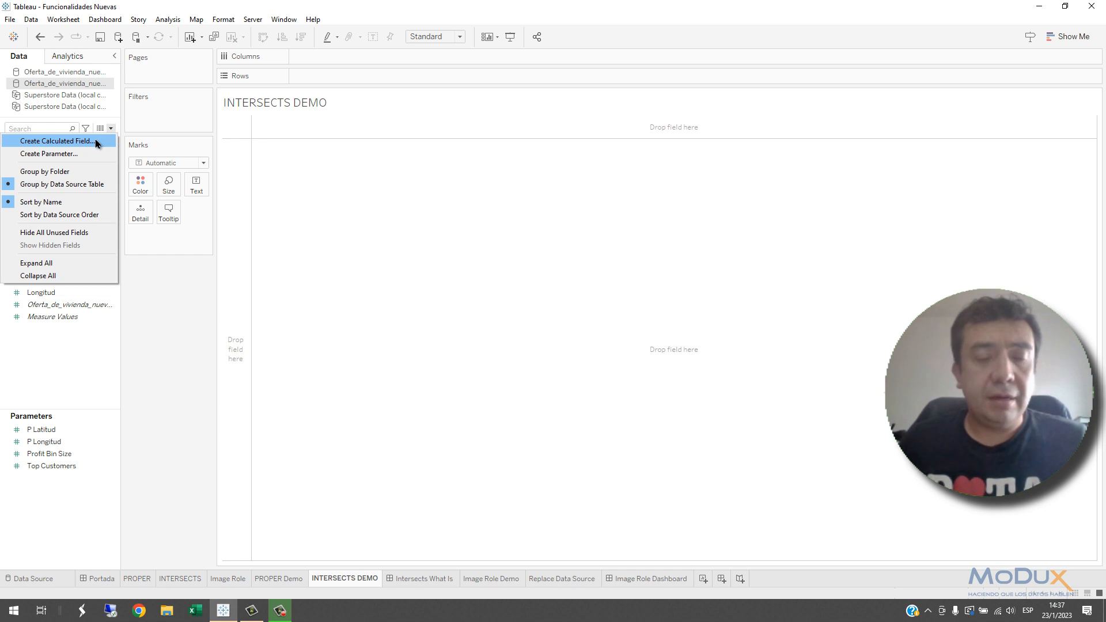
click(95, 140)
click(86, 282)
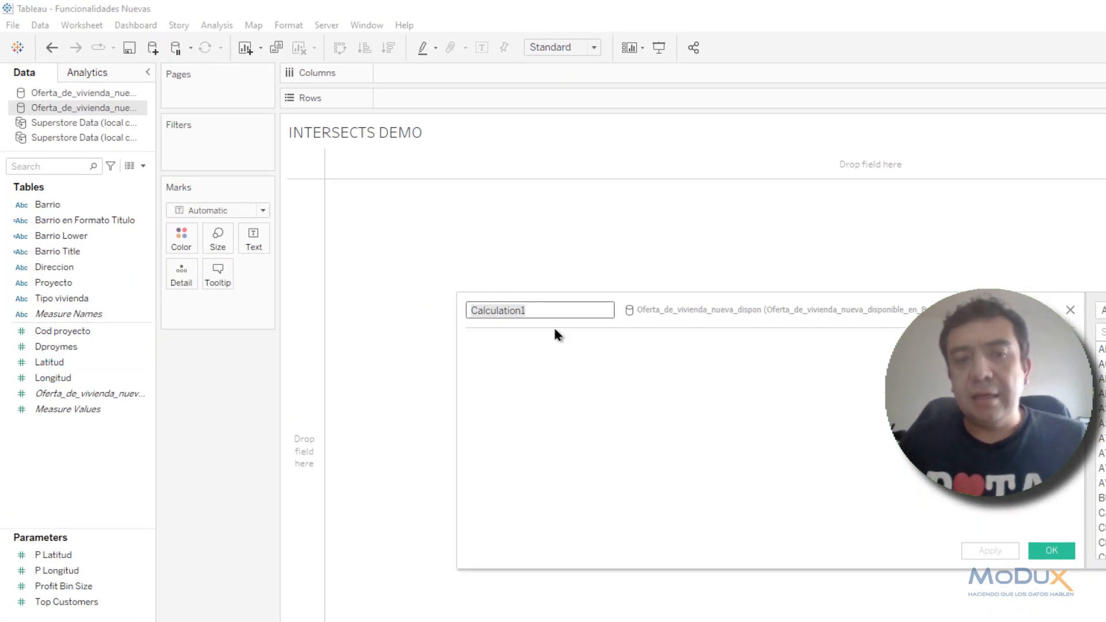
text(p)
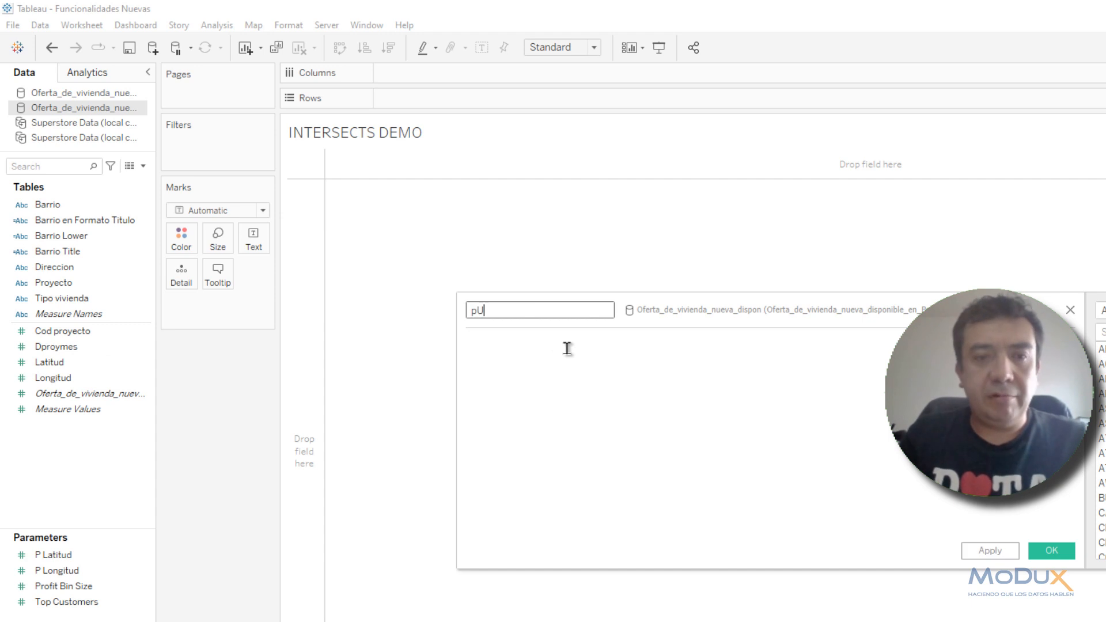
text(unto)
Define the Punto calculation as MAKEPOINT([Latitud],[Longitud]) and save it.
click(567, 348)
text(MAK)
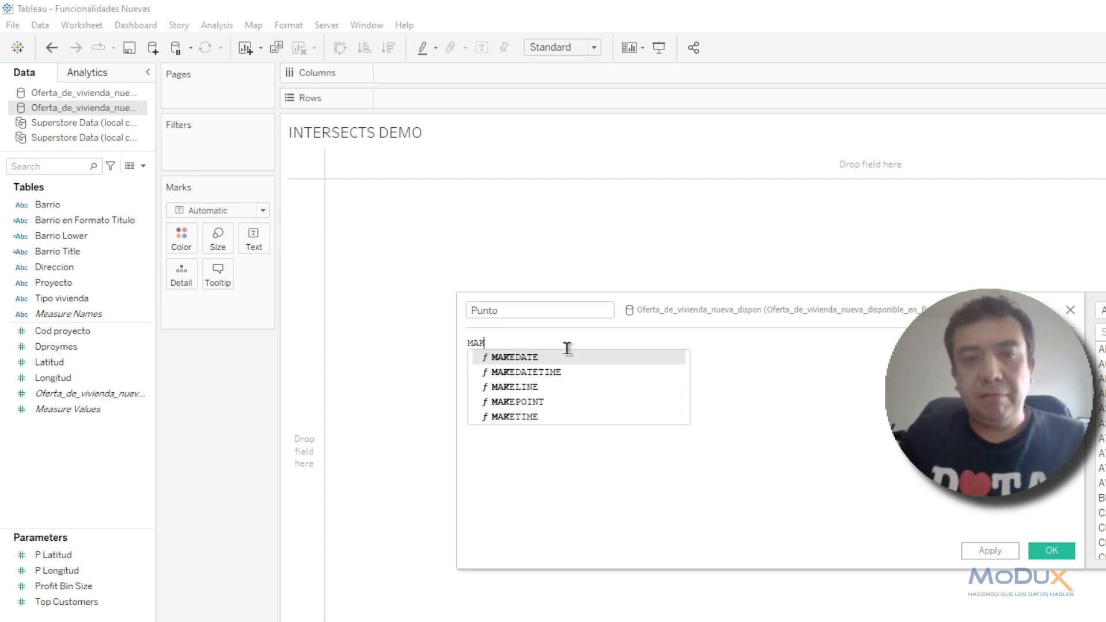
text(EPOINT()
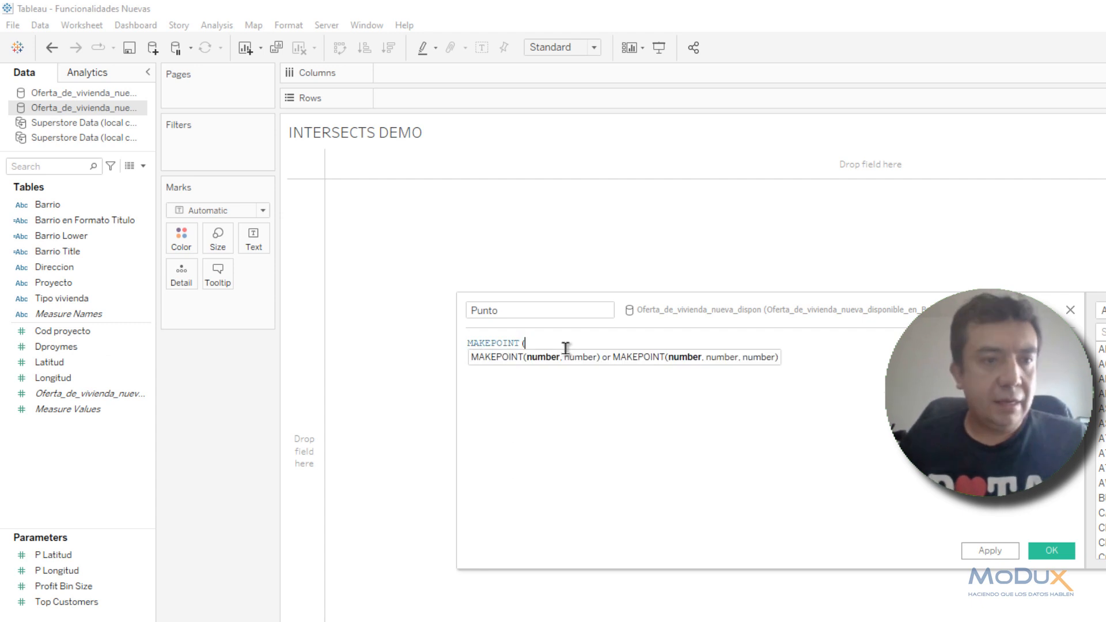
drag(50, 362, 824, 412)
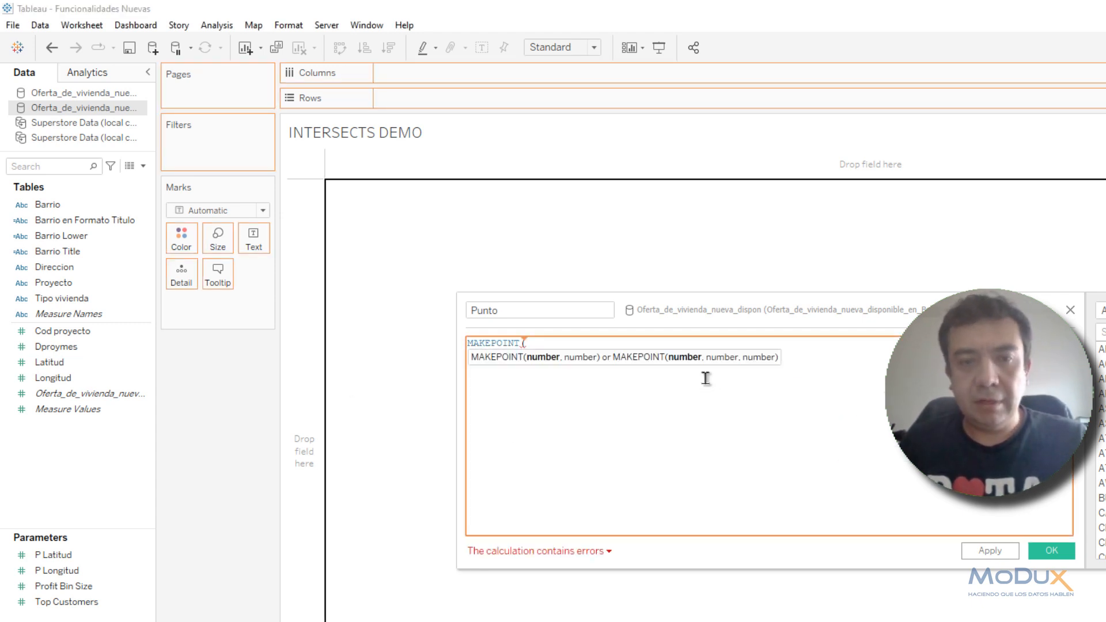
text(,)
click(55, 378)
drag(55, 377, 714, 403)
text())
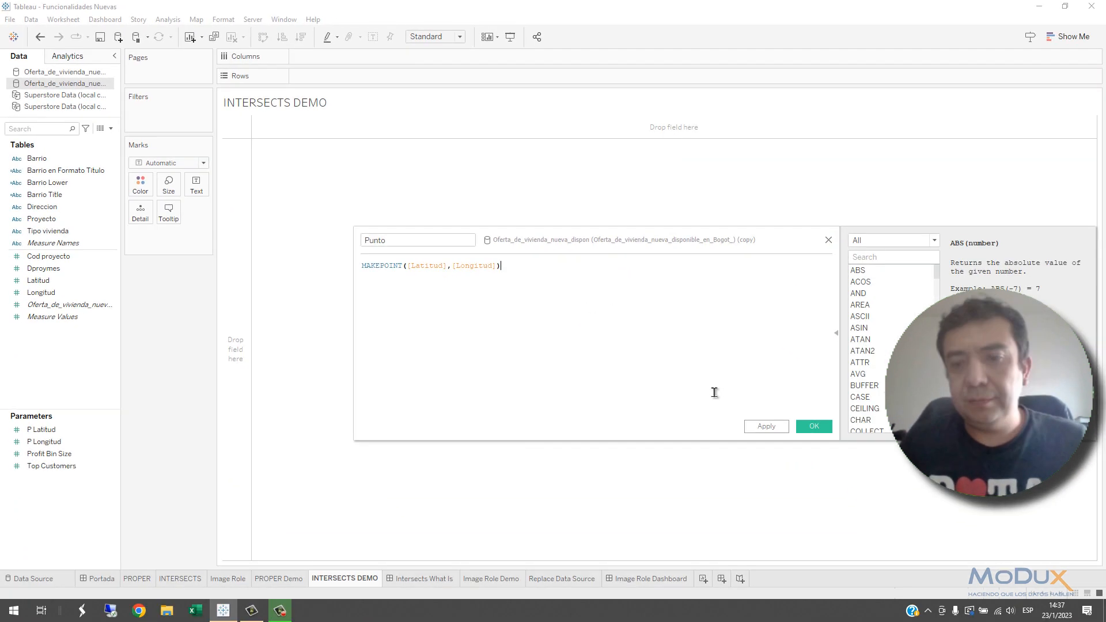
click(837, 439)
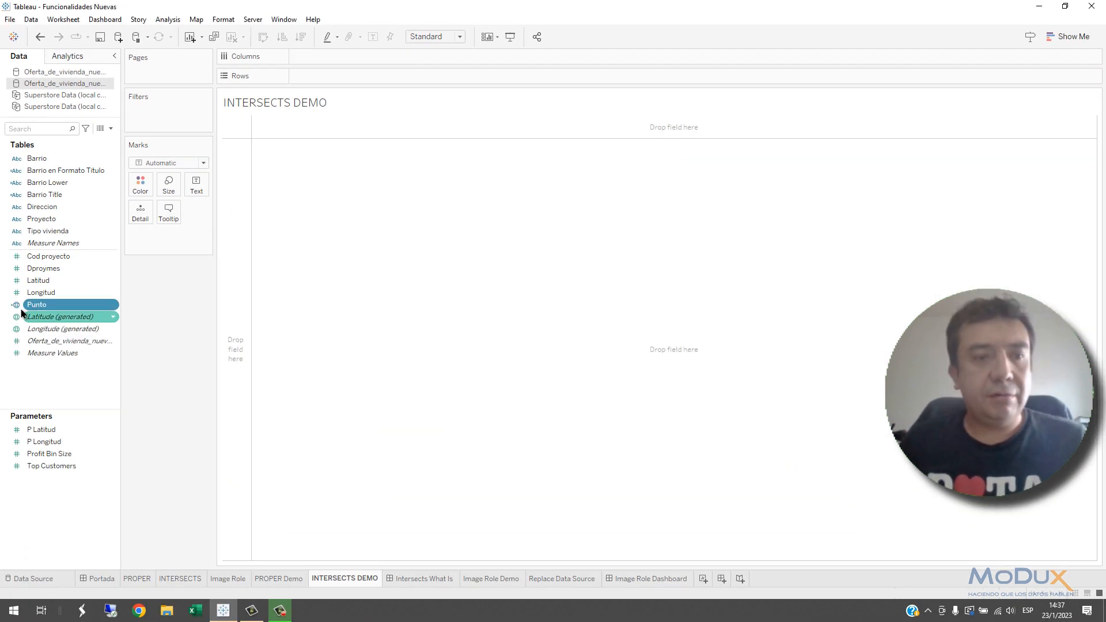
Plot the Punto field as a map on the sheet and add Proyecto to the marks as detail.
double_click(39, 308)
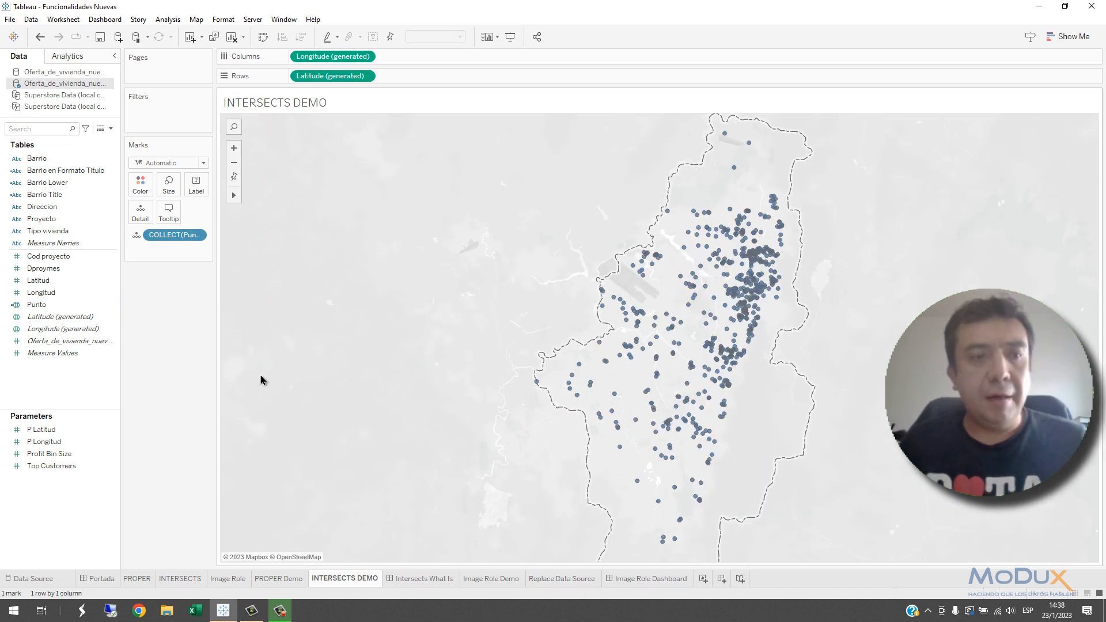
click(50, 224)
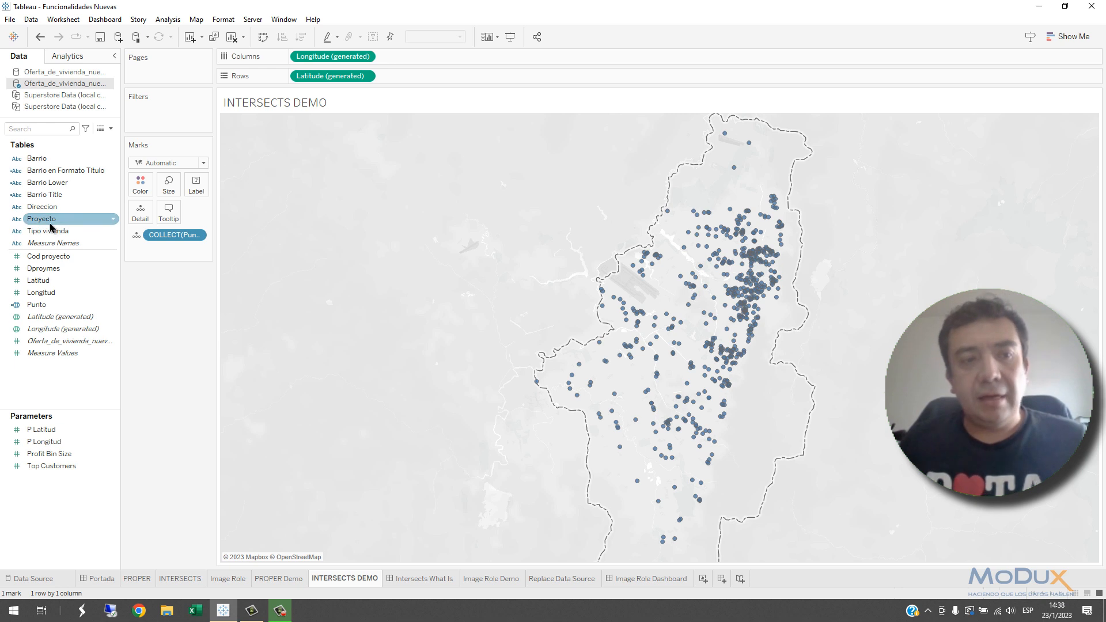
drag(50, 226, 143, 221)
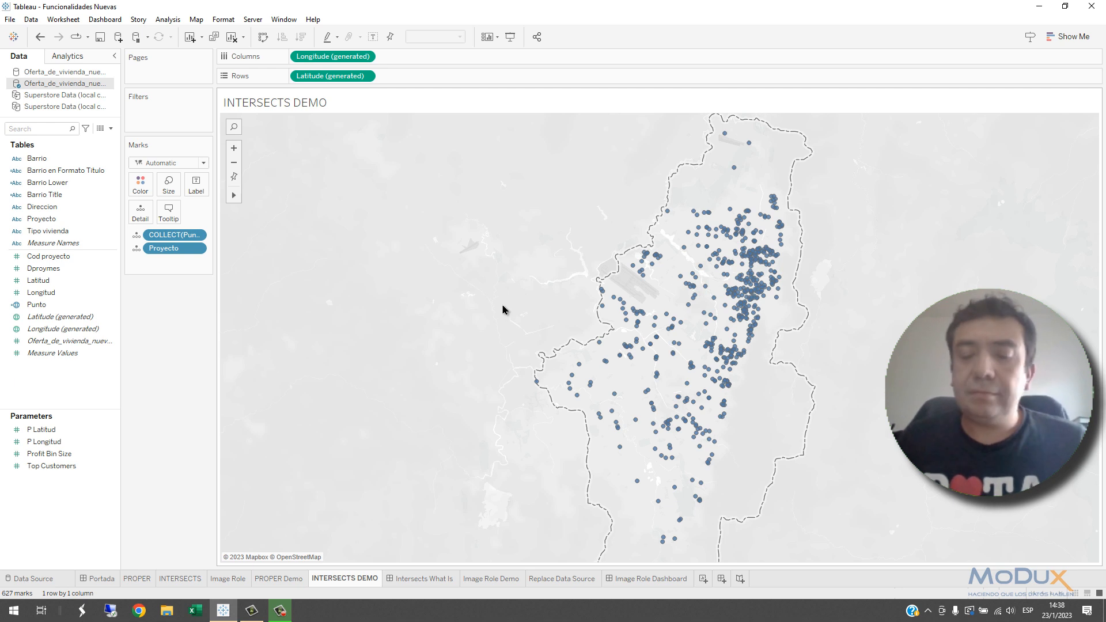
Show the parameter controls for P Latitud and P Longitud on the sheet.
click(61, 432)
right_click(60, 436)
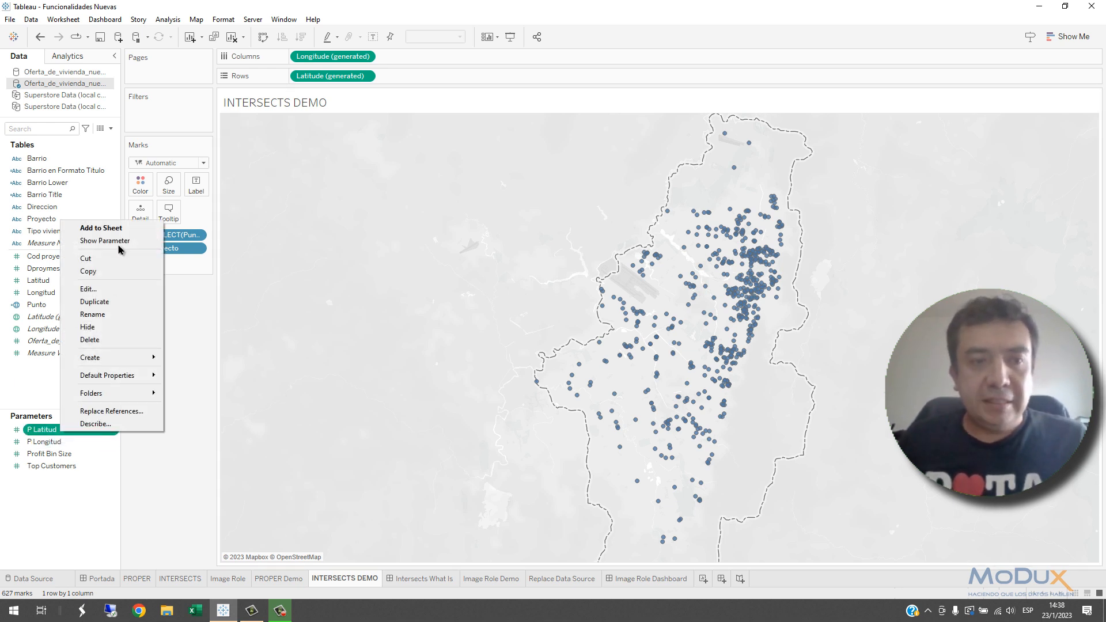
click(117, 245)
click(74, 443)
right_click(71, 443)
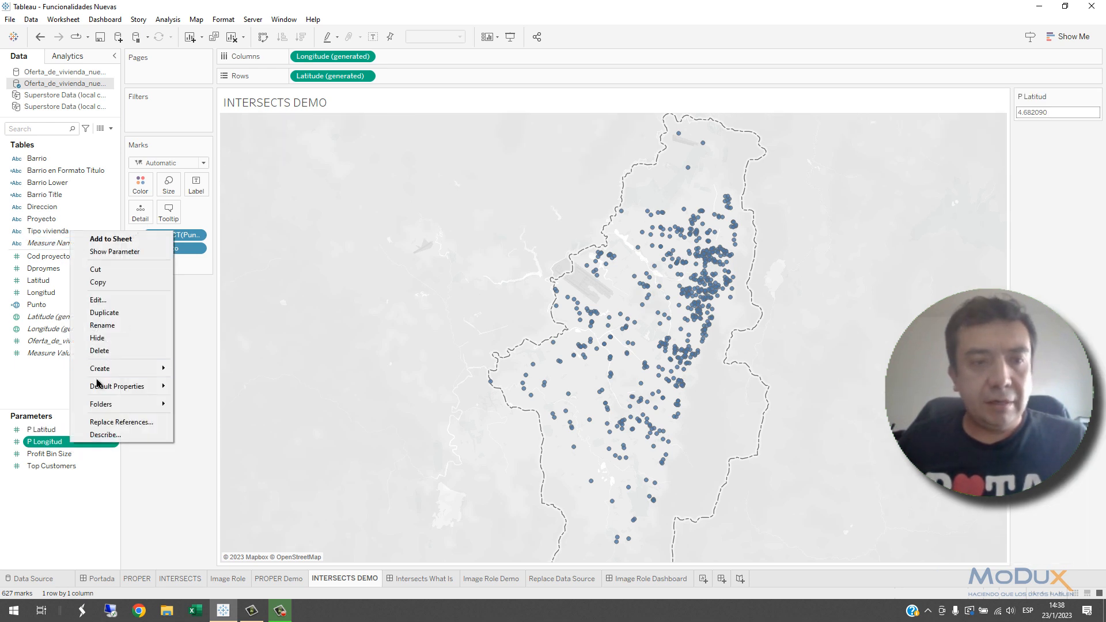
click(127, 253)
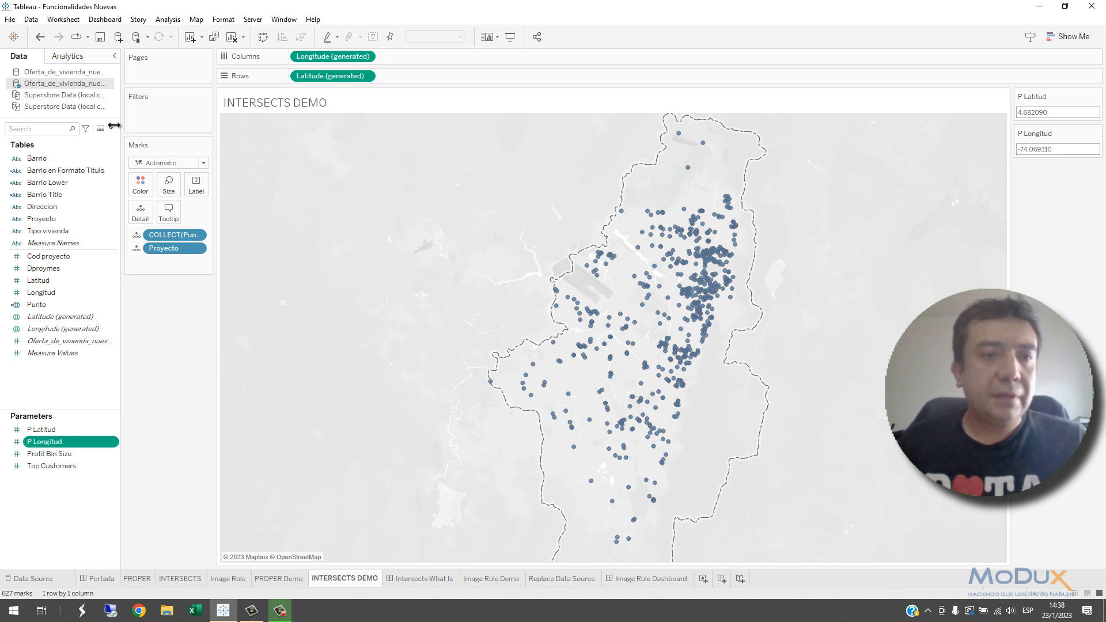
Start a new calculated field named "Buffer".
click(111, 129)
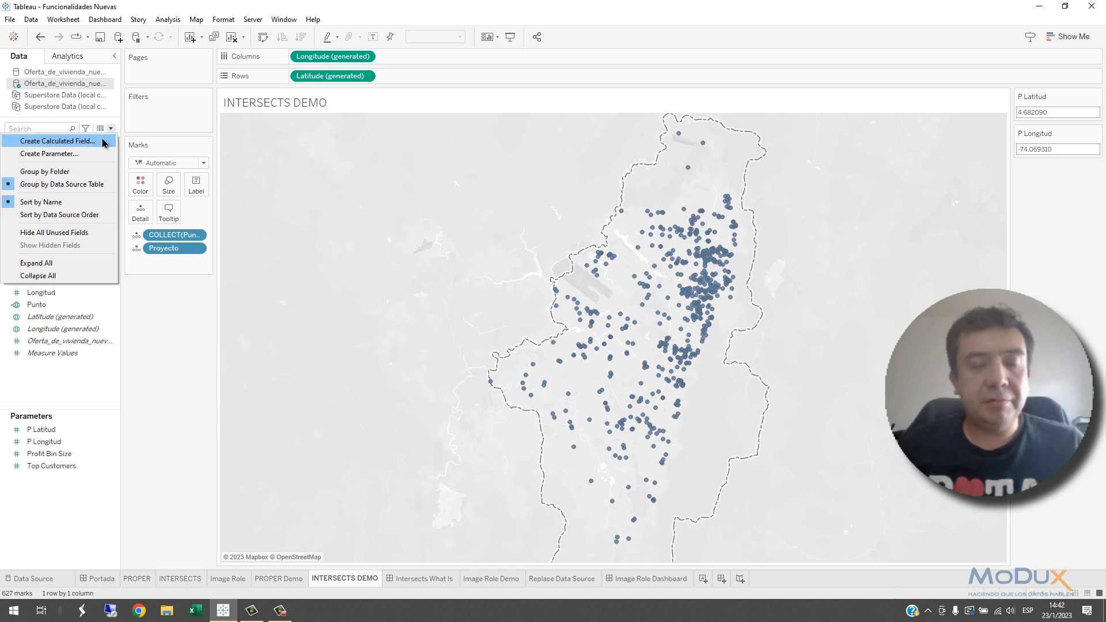
click(97, 143)
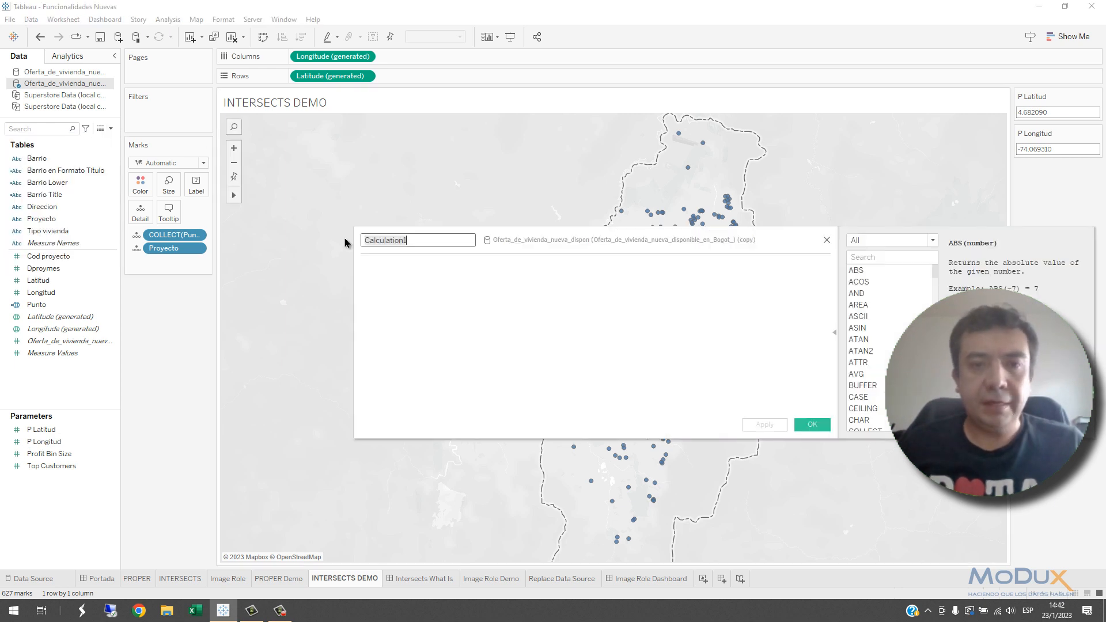
text(Buffer)
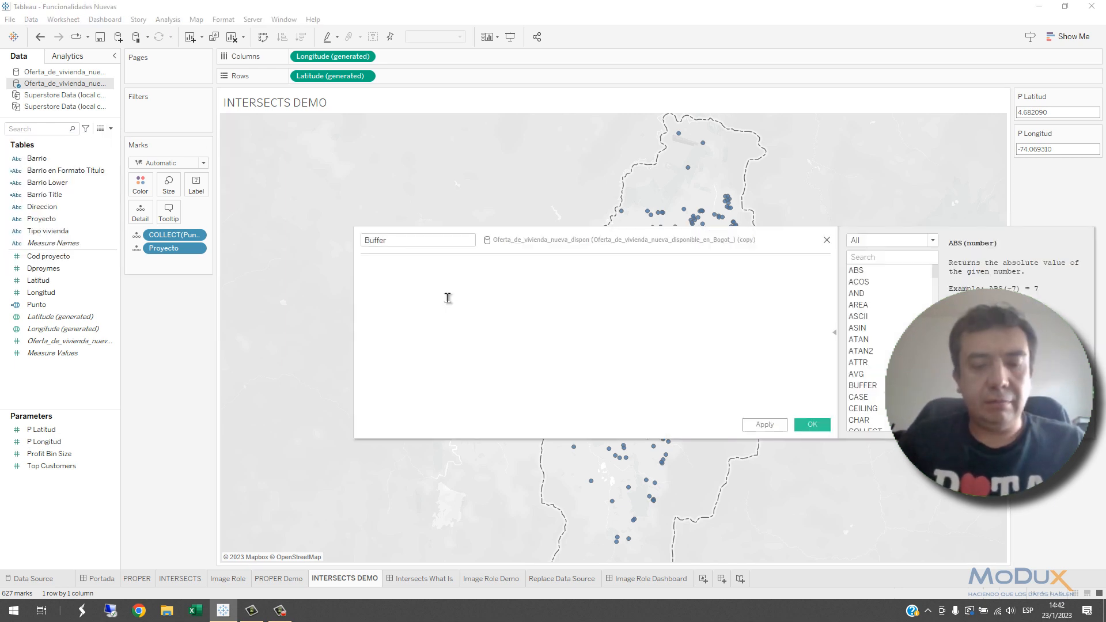
Begin the Buffer formula with a BUFFER function around MAKEPOINT([P Latitud],[P Longitud]), using the two parameters as the point's coordinates.
click(447, 297)
text(BUFFER)
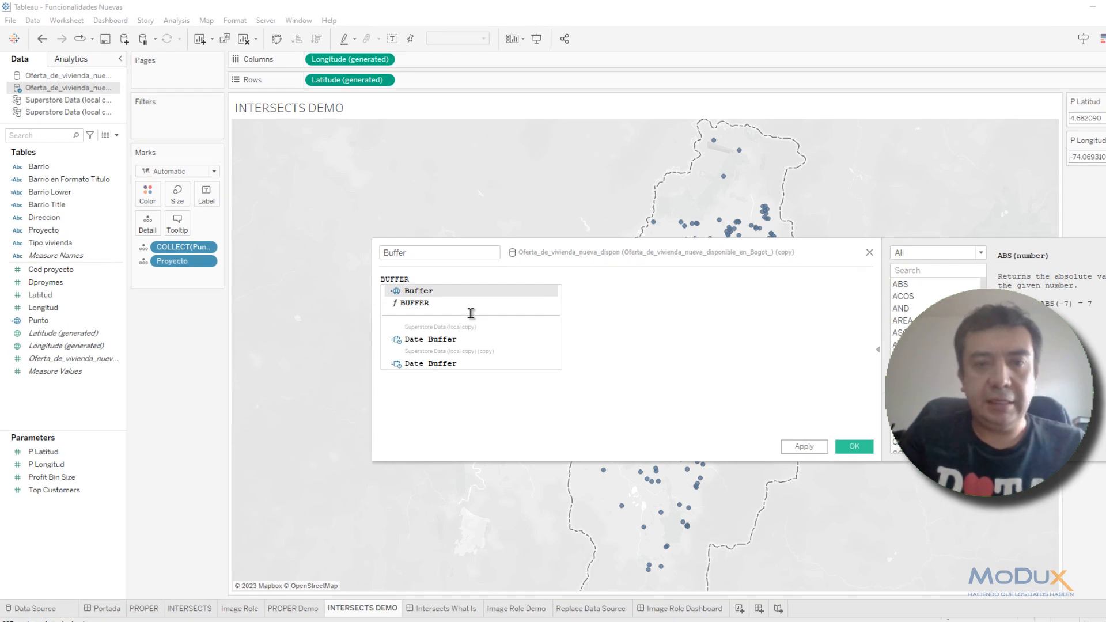
text((mak)
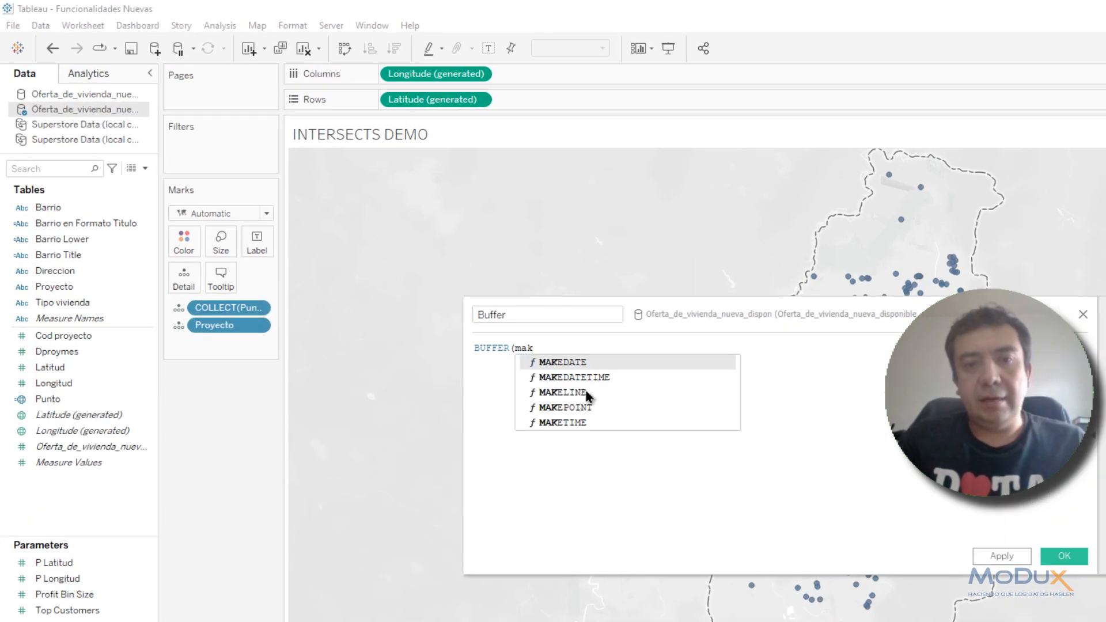
text(e)
key(Escape)
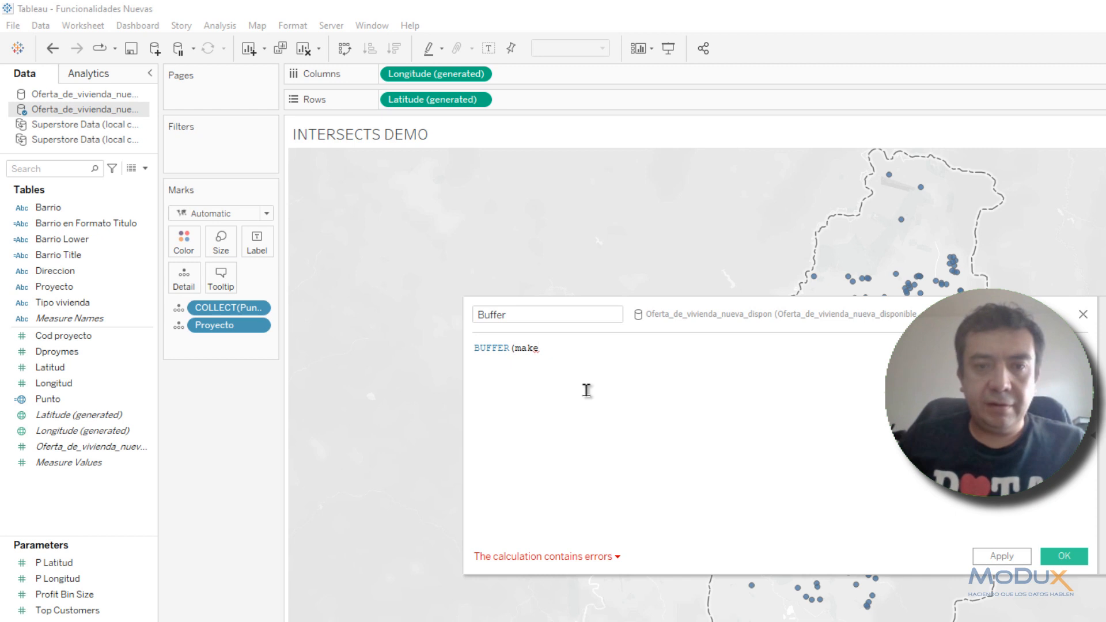
key(Return)
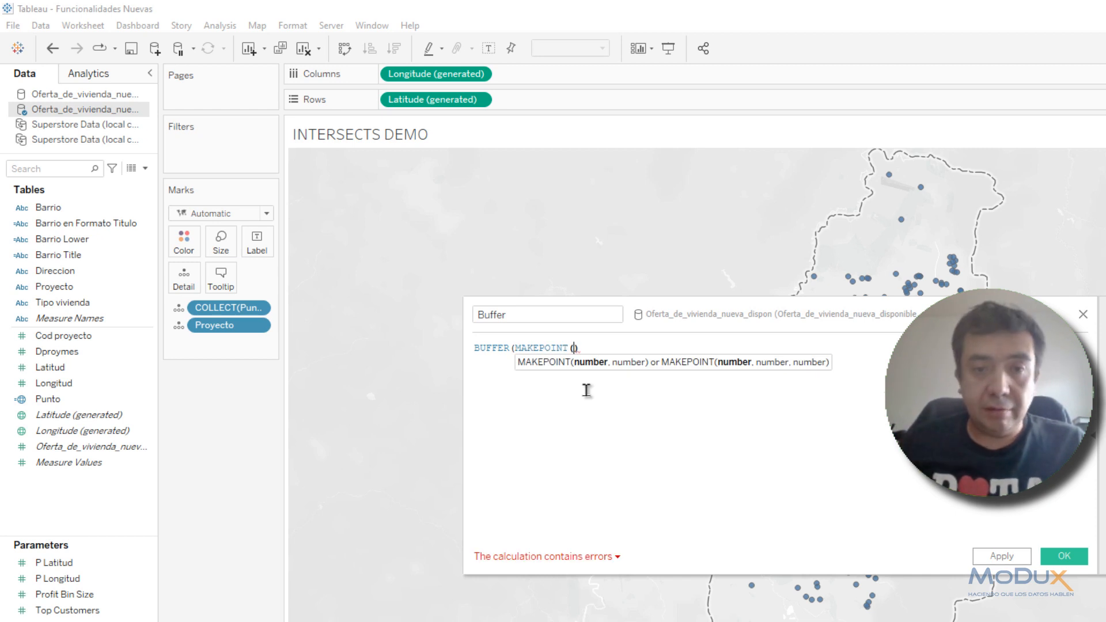
drag(58, 562, 590, 385)
text(,)
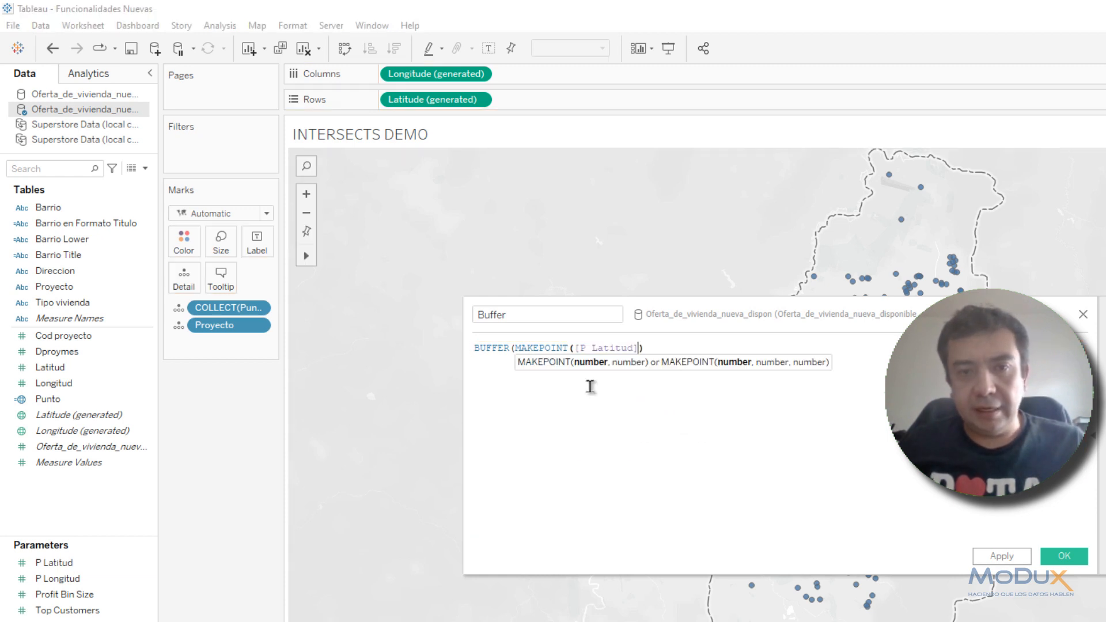
mouse_move(58, 578)
mouse_down()
mouse_move(72, 586)
mouse_move(689, 408)
mouse_move(658, 389)
mouse_up()
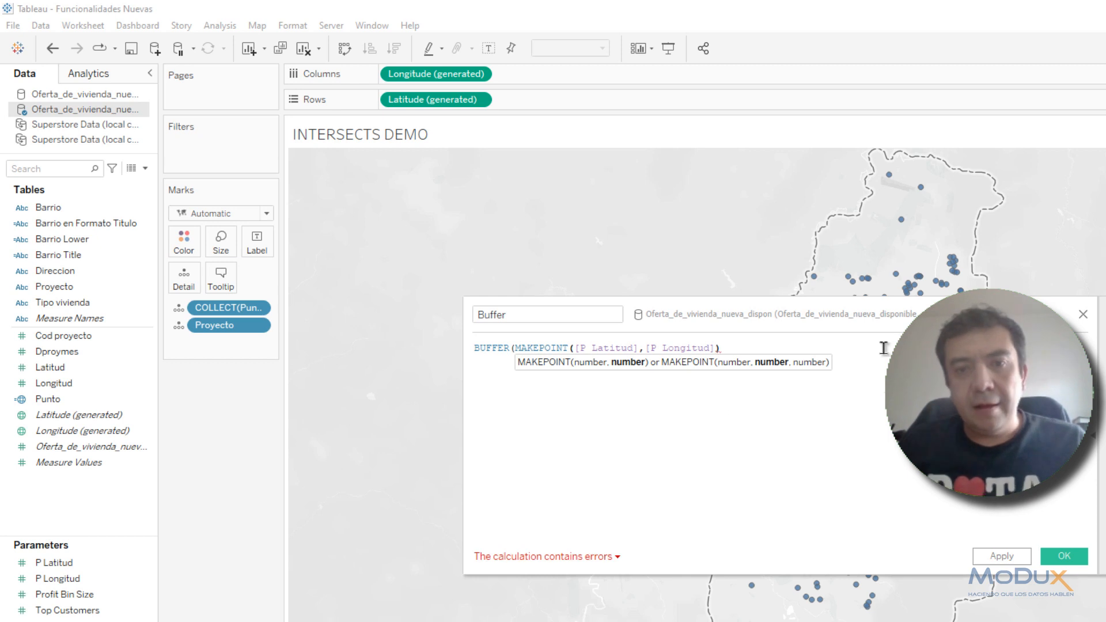
Complete the BUFFER formula with a distance of 1.5 and the unit "km", and save the calculation.
click(760, 346)
text(,1.5,)
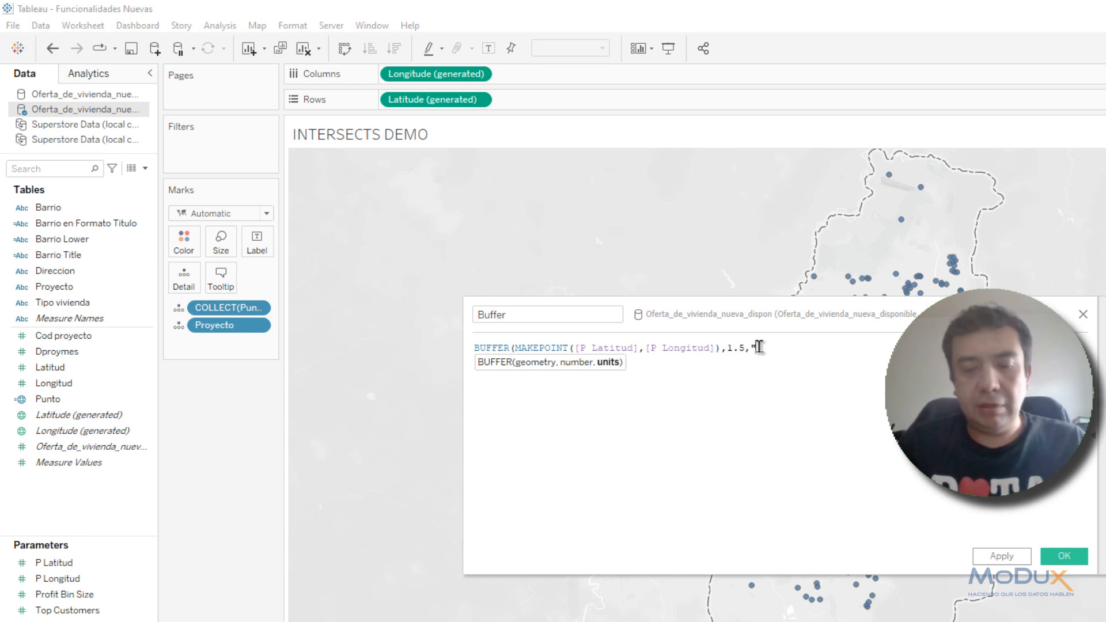
text("km")
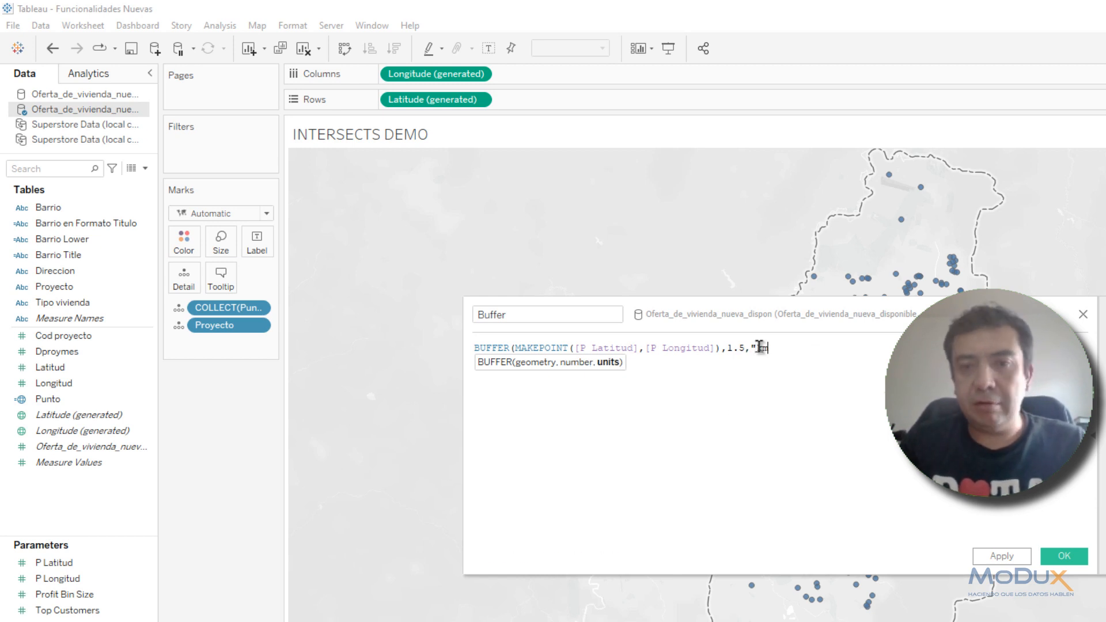
text())
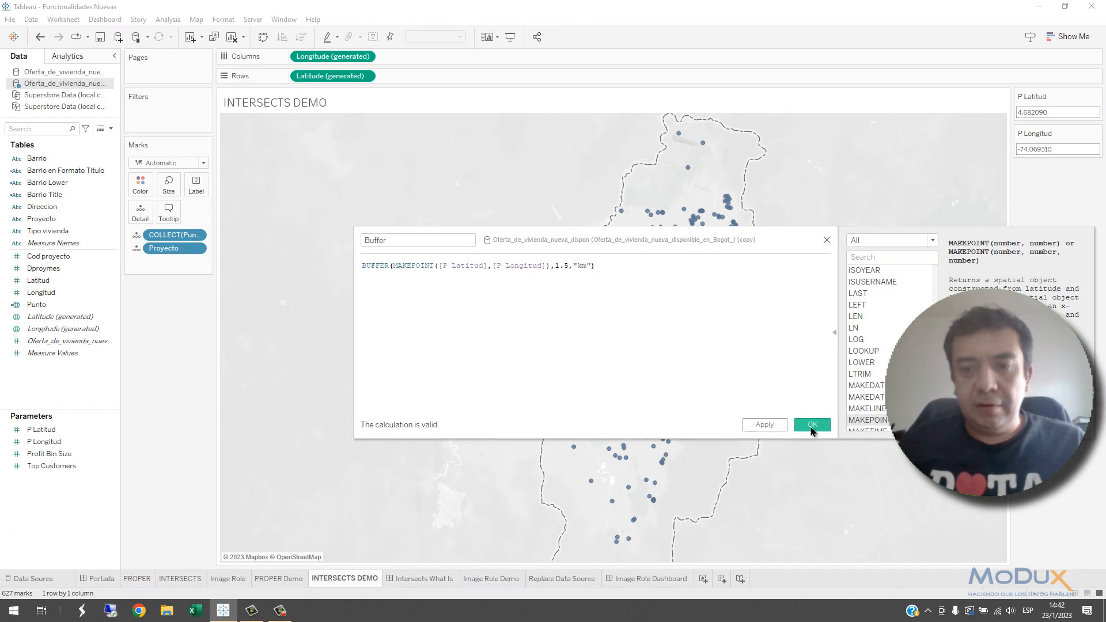
click(814, 430)
Add Buffer to the map as a separate marks layer, color it orange, and place it beneath the Punto layer.
drag(37, 255, 322, 152)
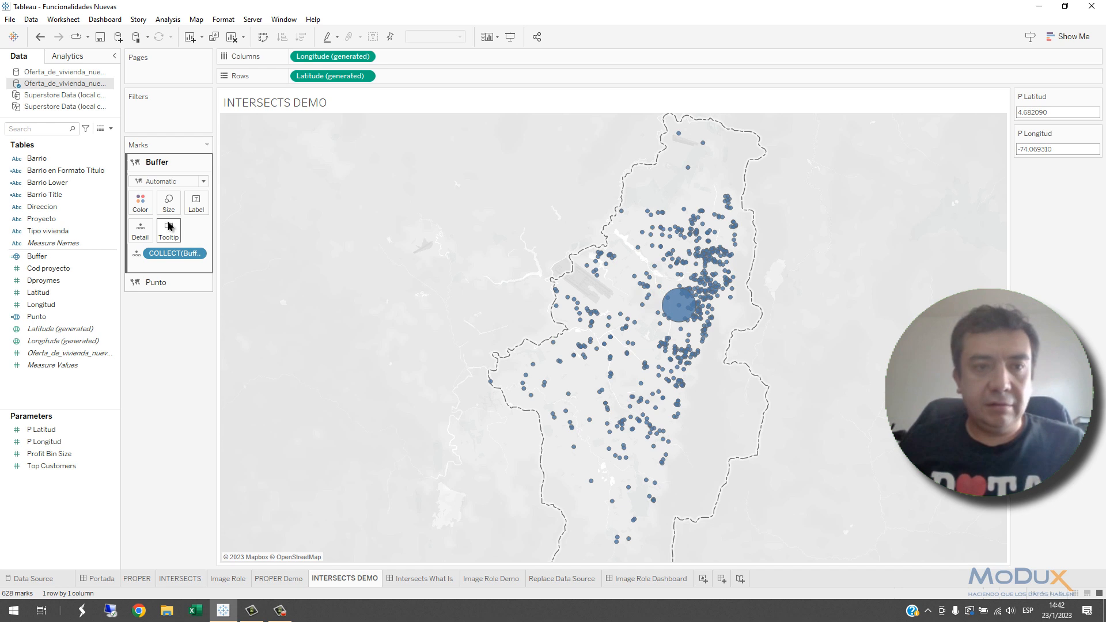
click(141, 204)
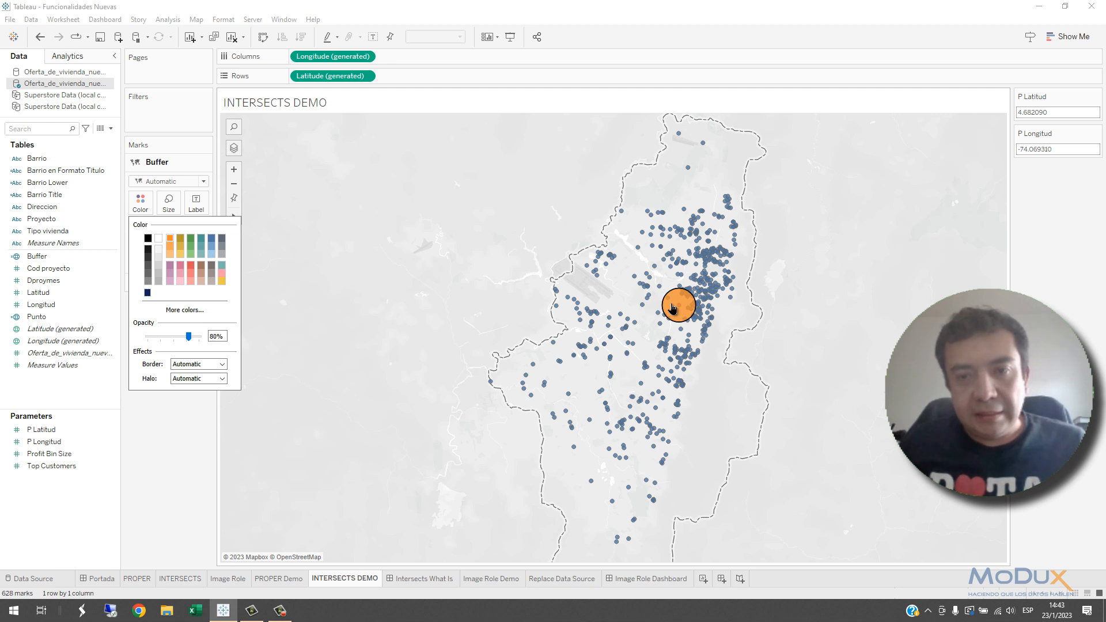
click(172, 168)
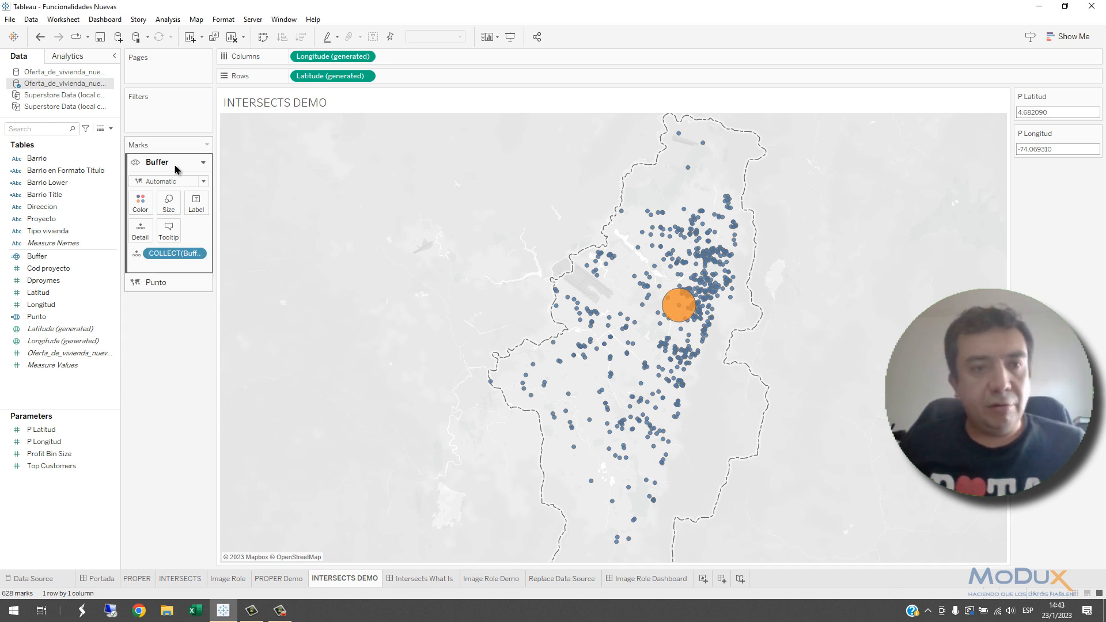
drag(176, 166, 189, 287)
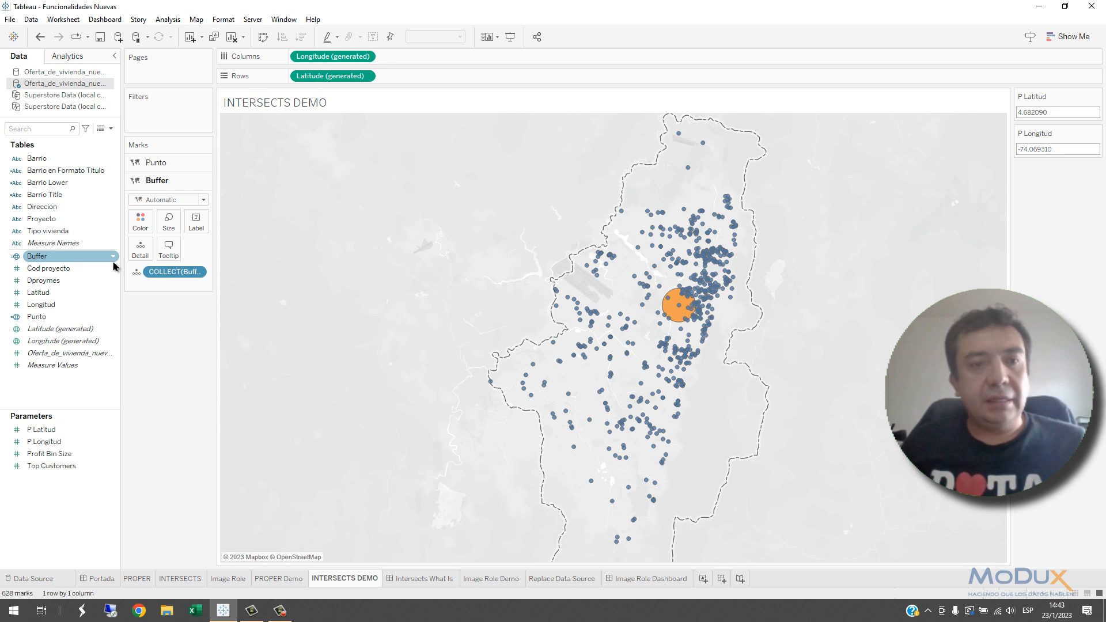
Start a new calculated field named "Intersects".
click(111, 128)
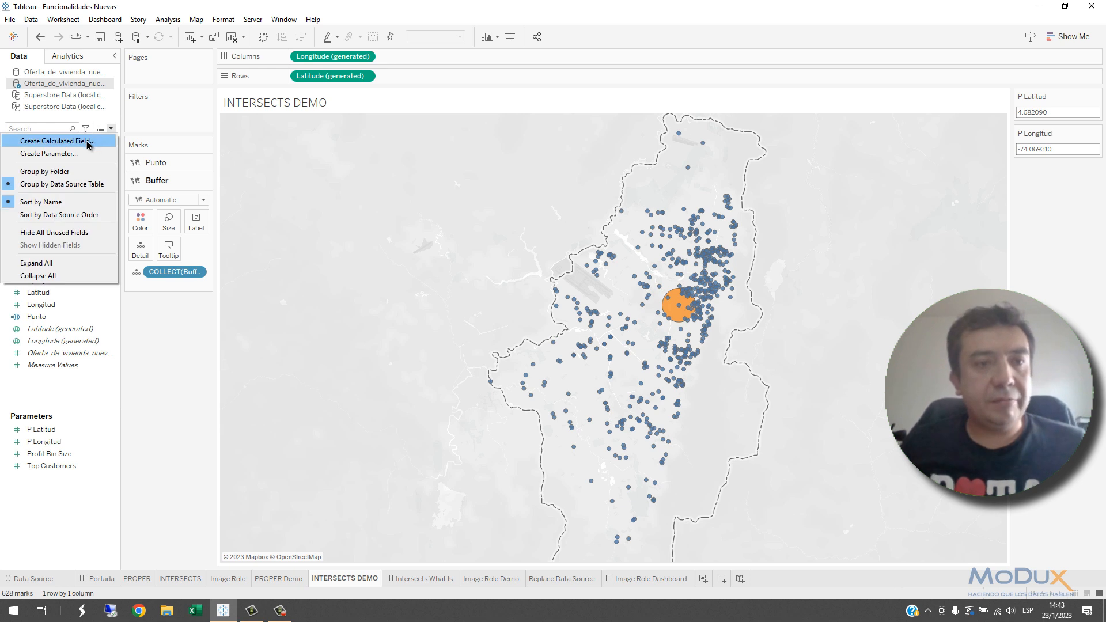
click(86, 141)
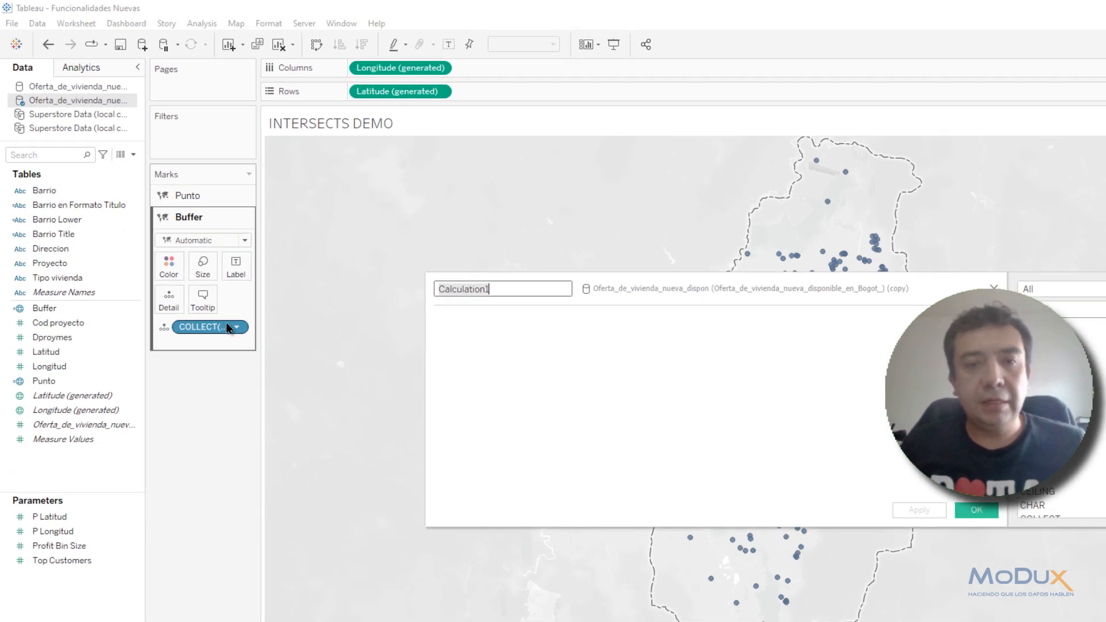
key(BackSpace)
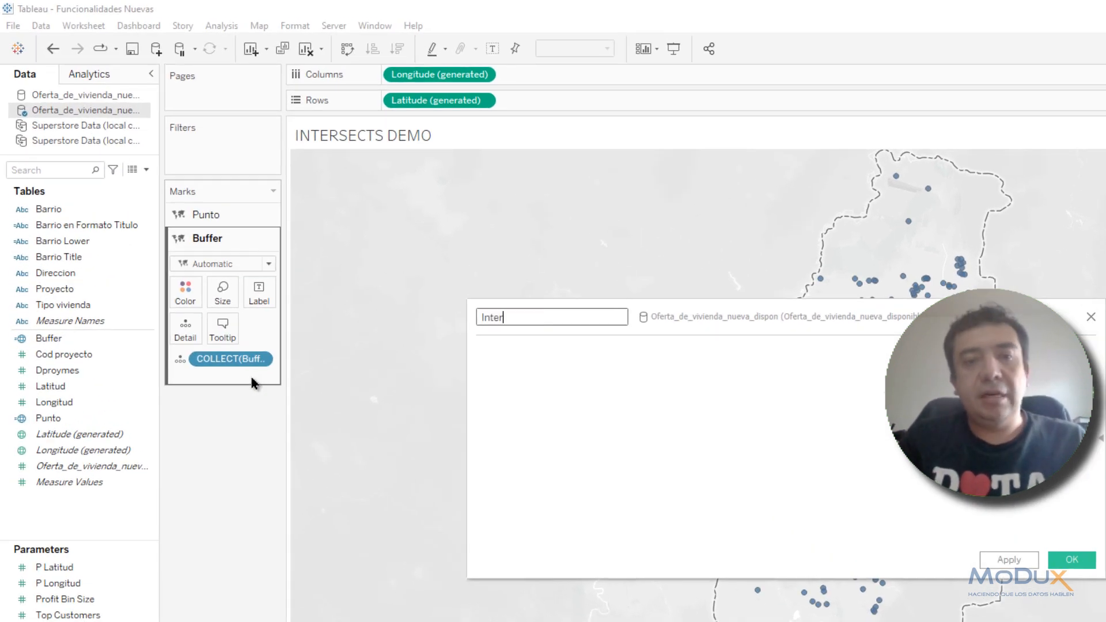
key(Tab)
Define the Intersects calculation as INTERSECTS([Buffer],[Punto]) and save it.
text(IN)
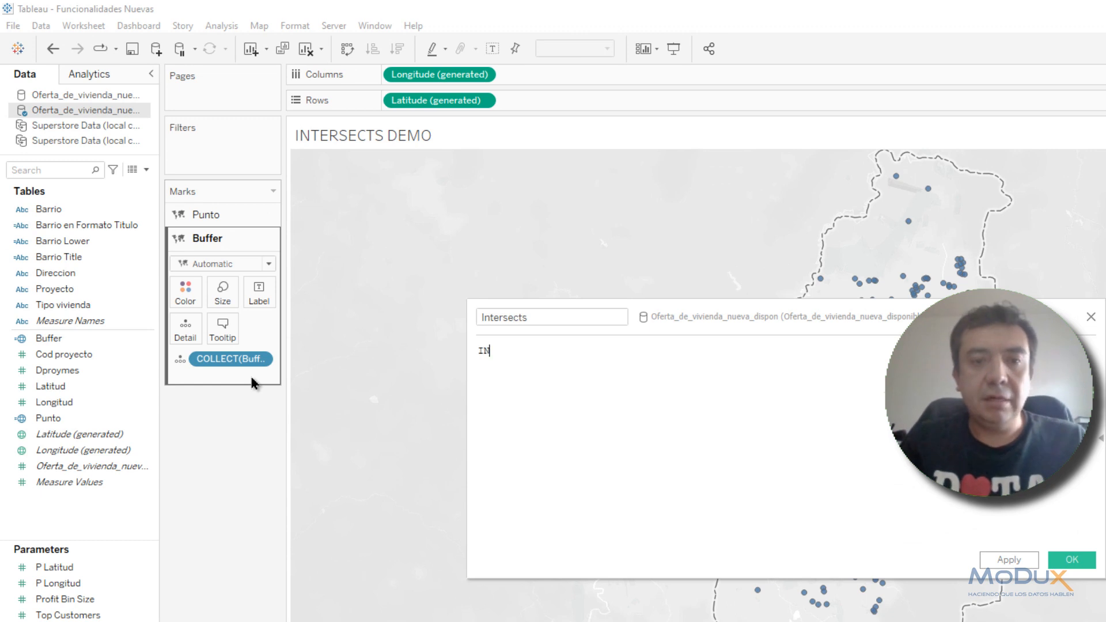
text(TERSECTS()
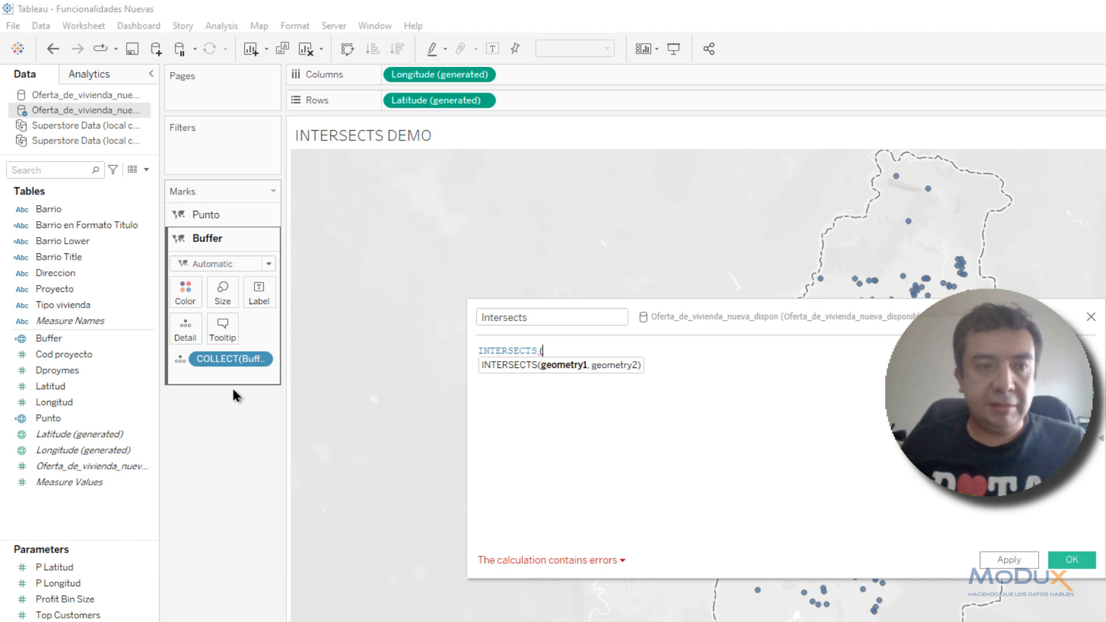
click(80, 340)
mouse_move(82, 348)
mouse_down()
mouse_move(668, 390)
mouse_move(659, 387)
mouse_up()
text(,)
drag(55, 418, 709, 384)
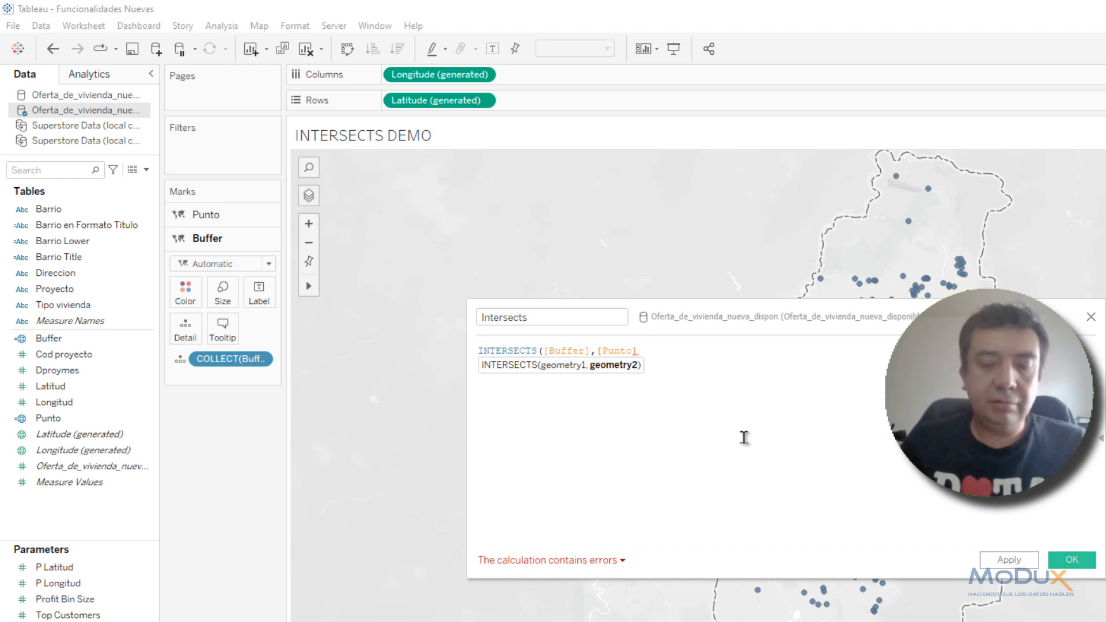
text())
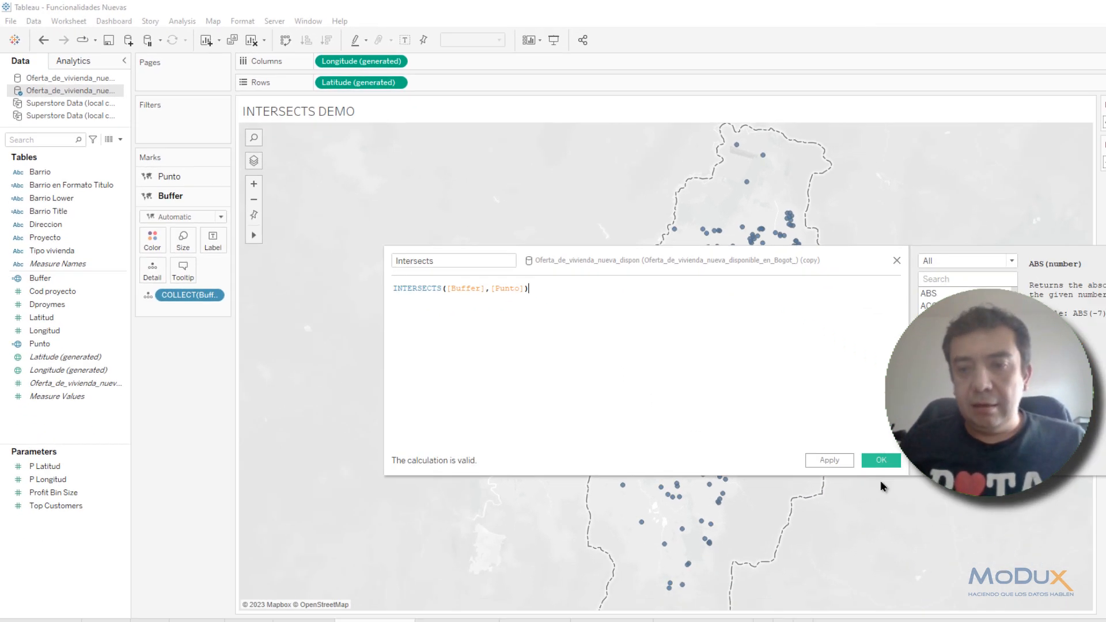
click(1070, 561)
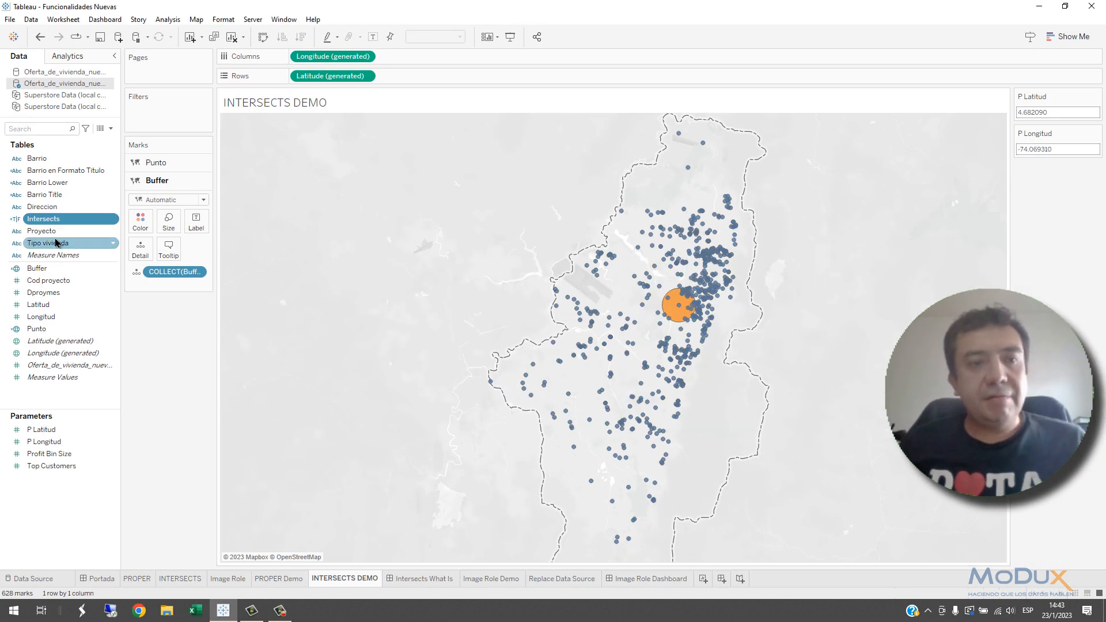
Color the Punto layer's marks by the Intersects field and set the color of the True value to black.
drag(45, 222, 136, 208)
click(152, 165)
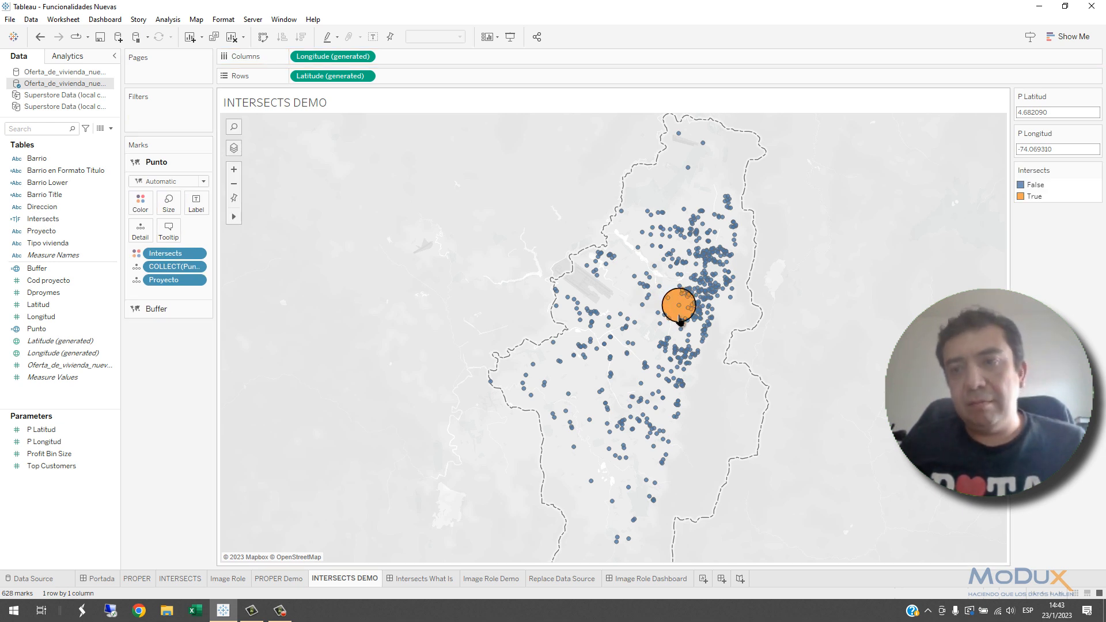
double_click(1020, 197)
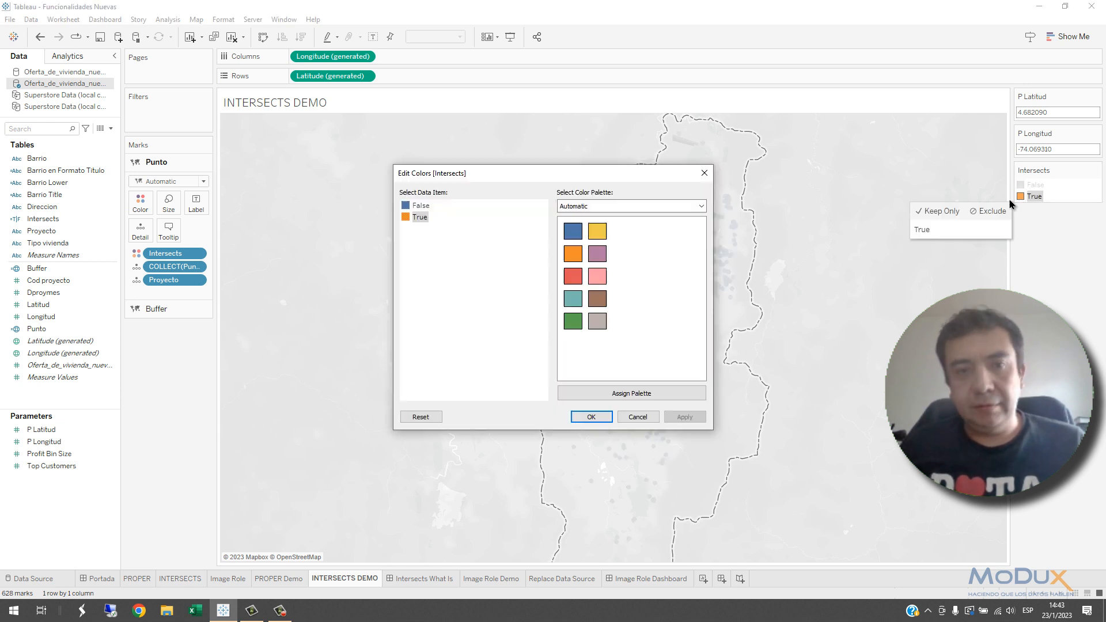
double_click(410, 218)
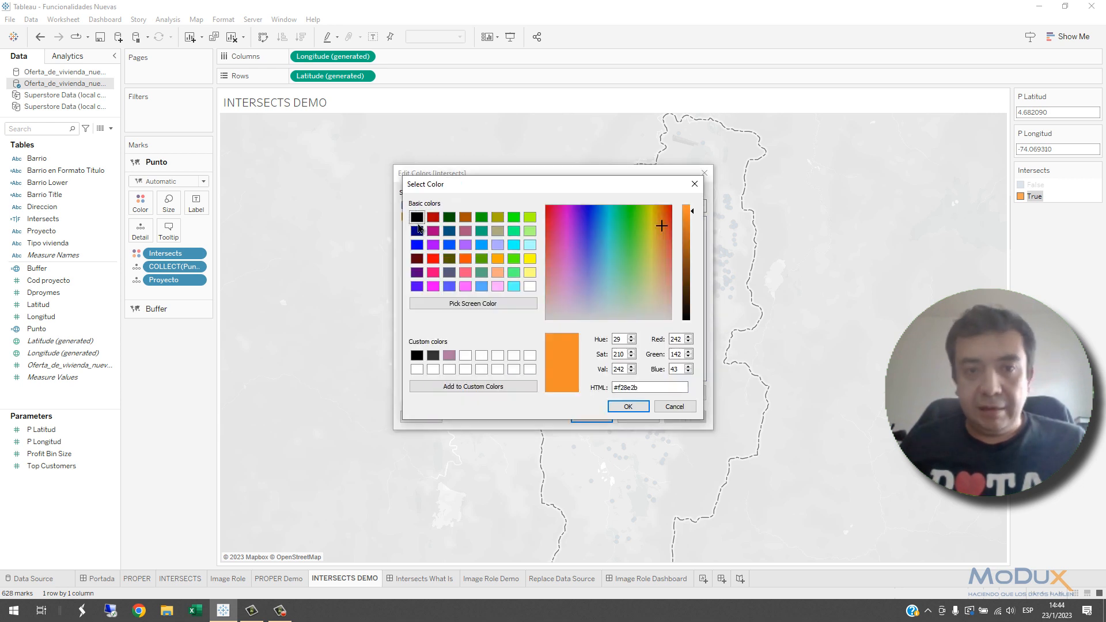
click(417, 219)
click(628, 407)
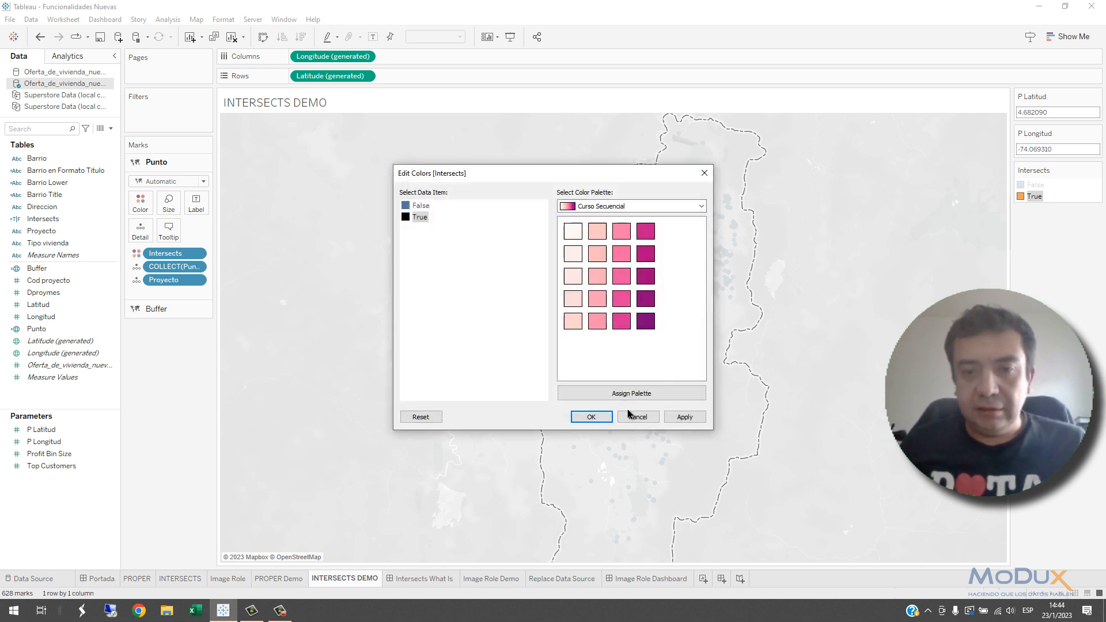
click(591, 417)
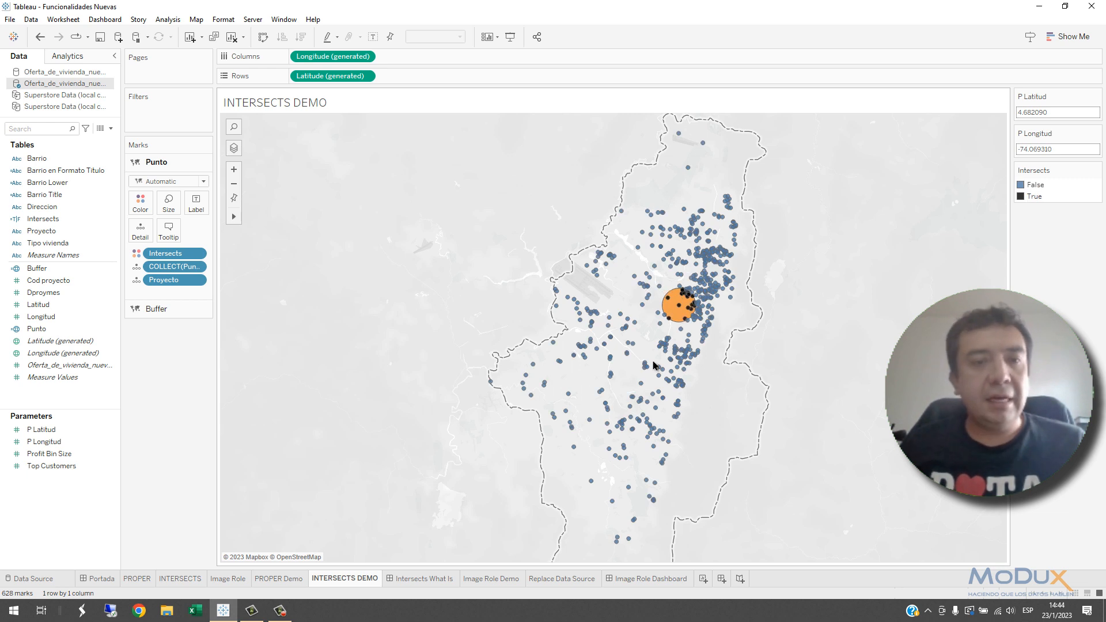
Set the color of the Intersects False value to the lighter blue #77b9ff.
double_click(1035, 184)
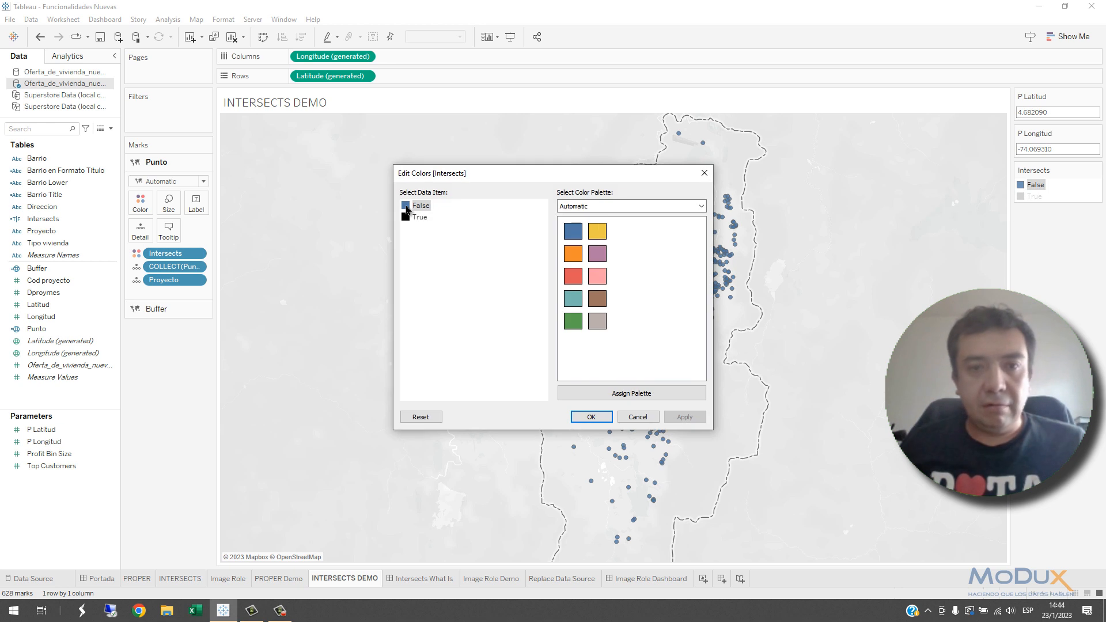
double_click(406, 207)
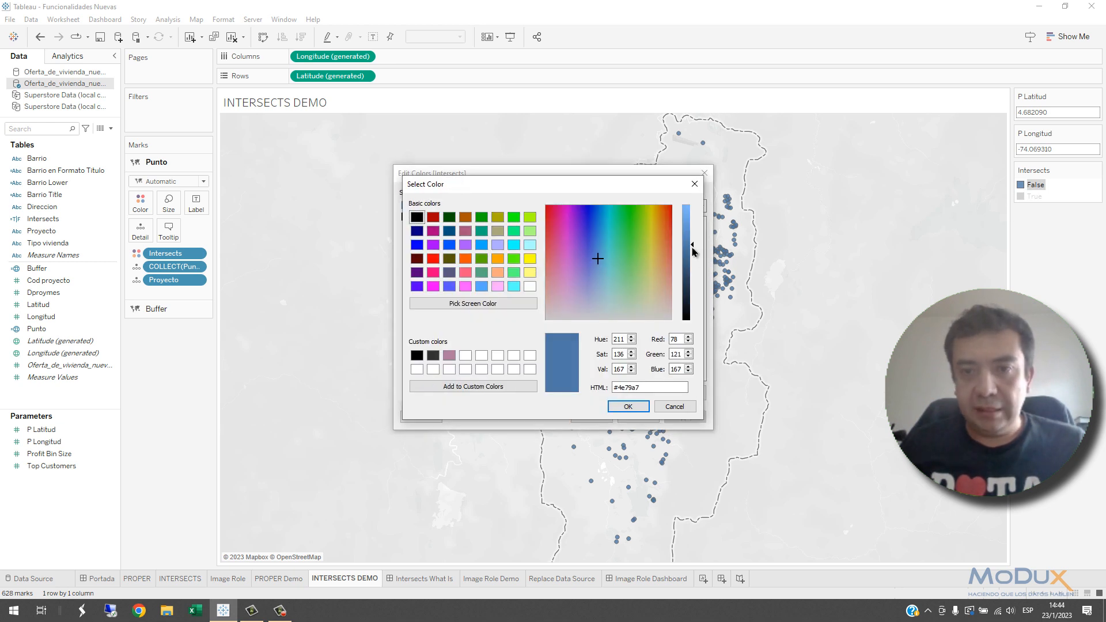
drag(693, 245, 694, 205)
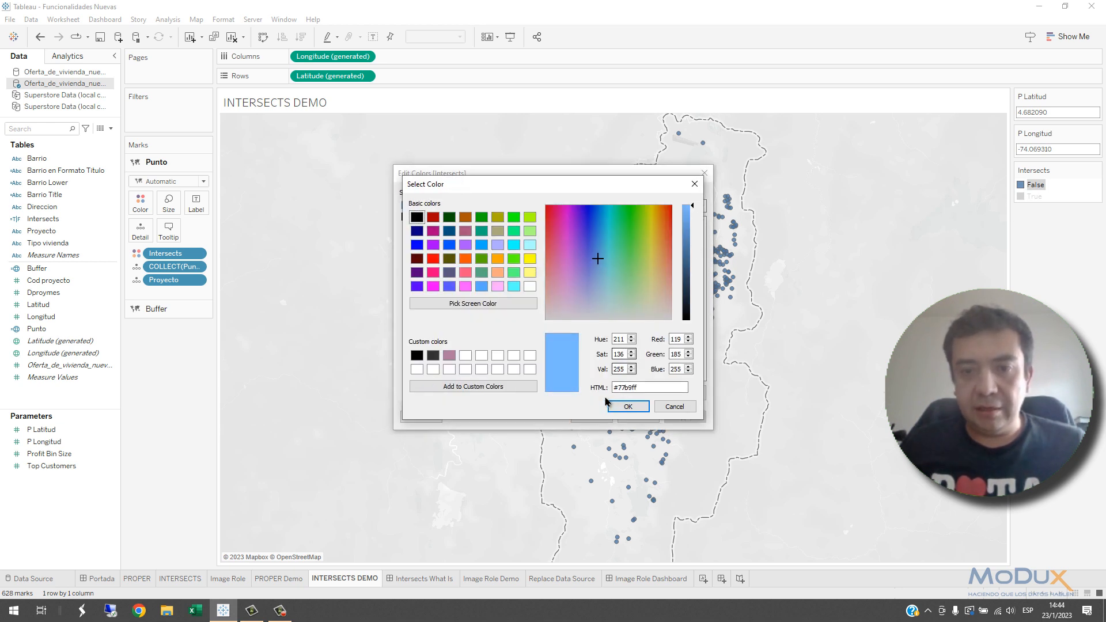
click(623, 406)
click(599, 420)
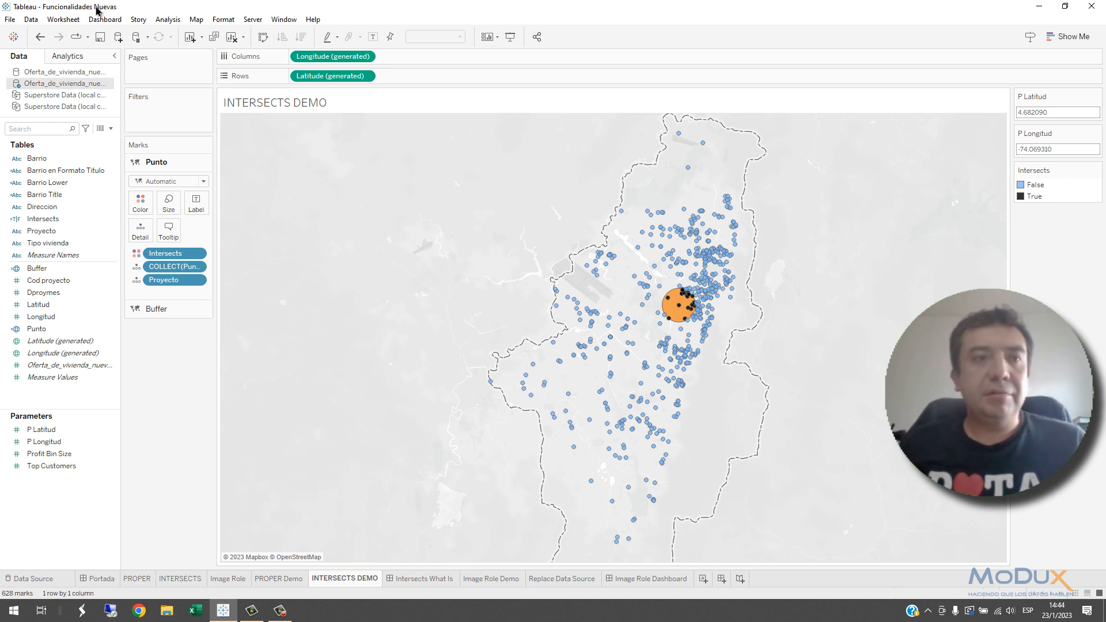
Open the worksheet's actions and list only those for this sheet.
click(69, 21)
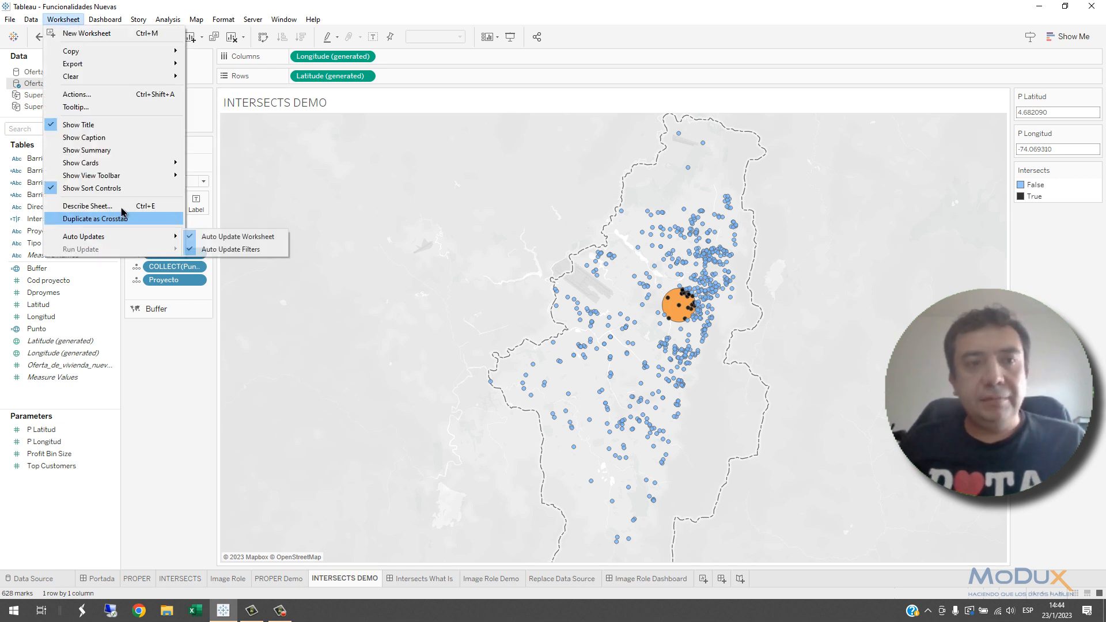
click(131, 99)
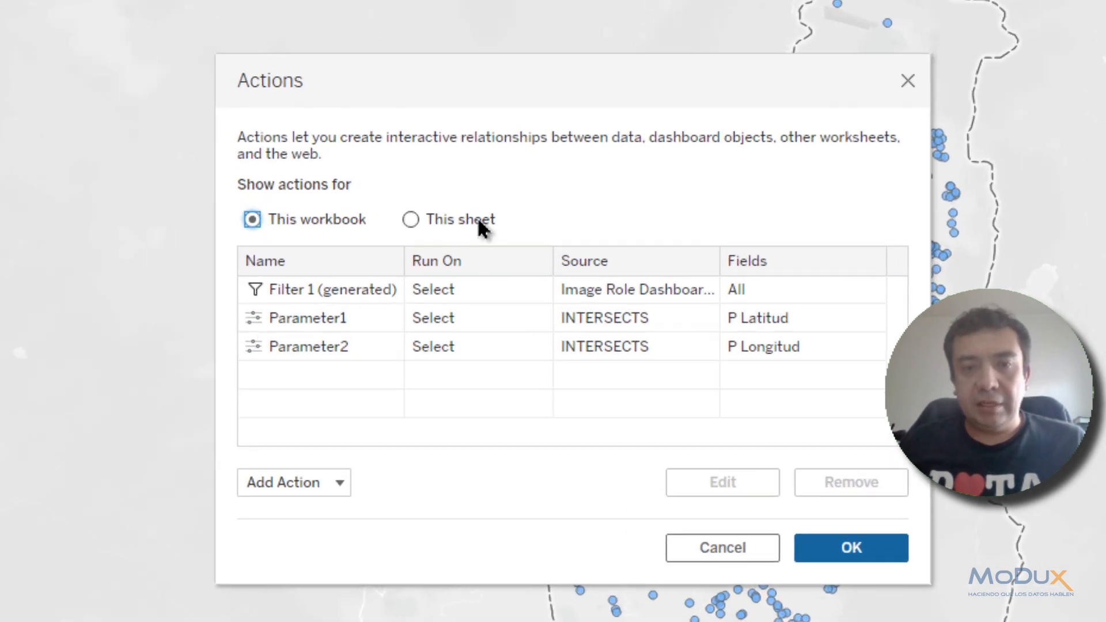
click(504, 232)
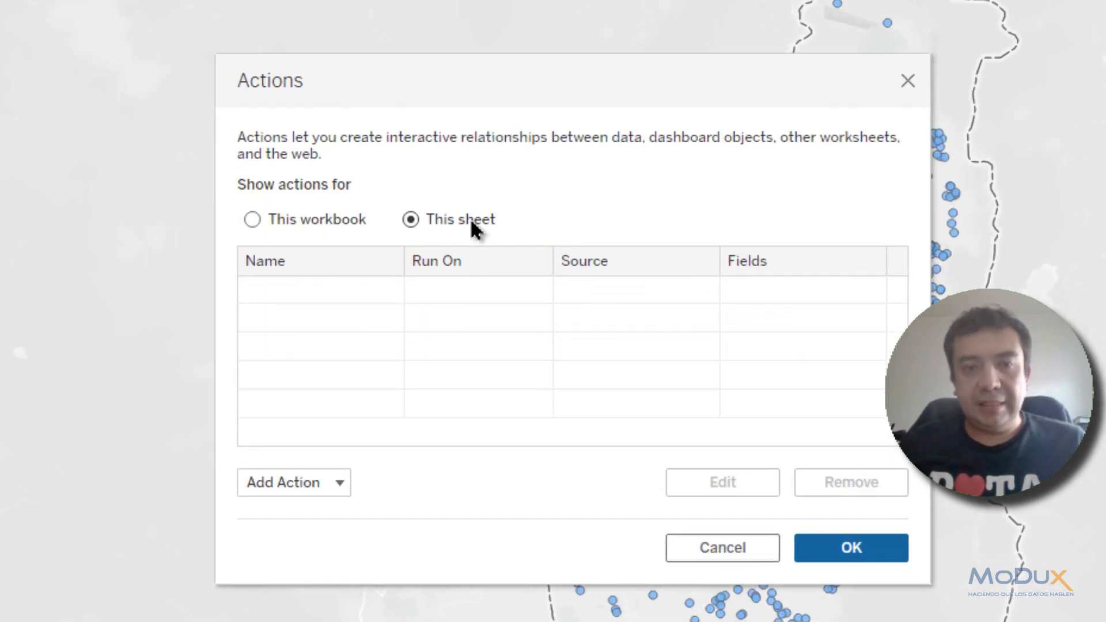
Add a Change Parameter action to INTERSECTS DEMO that sets P Latitud from Latitude (generated) on Select.
click(320, 482)
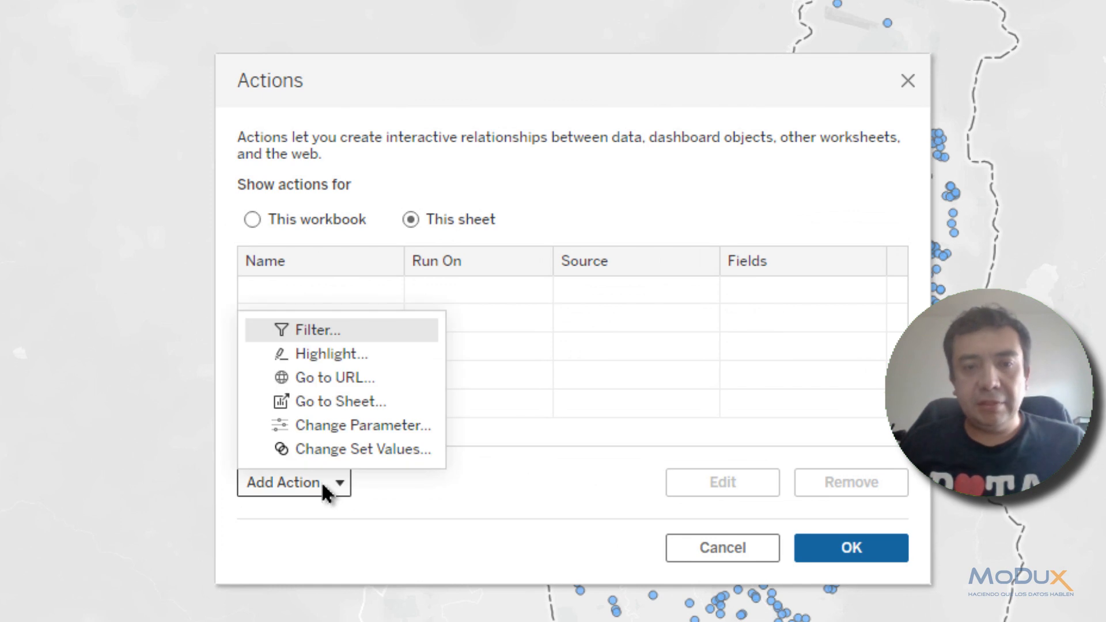
click(343, 428)
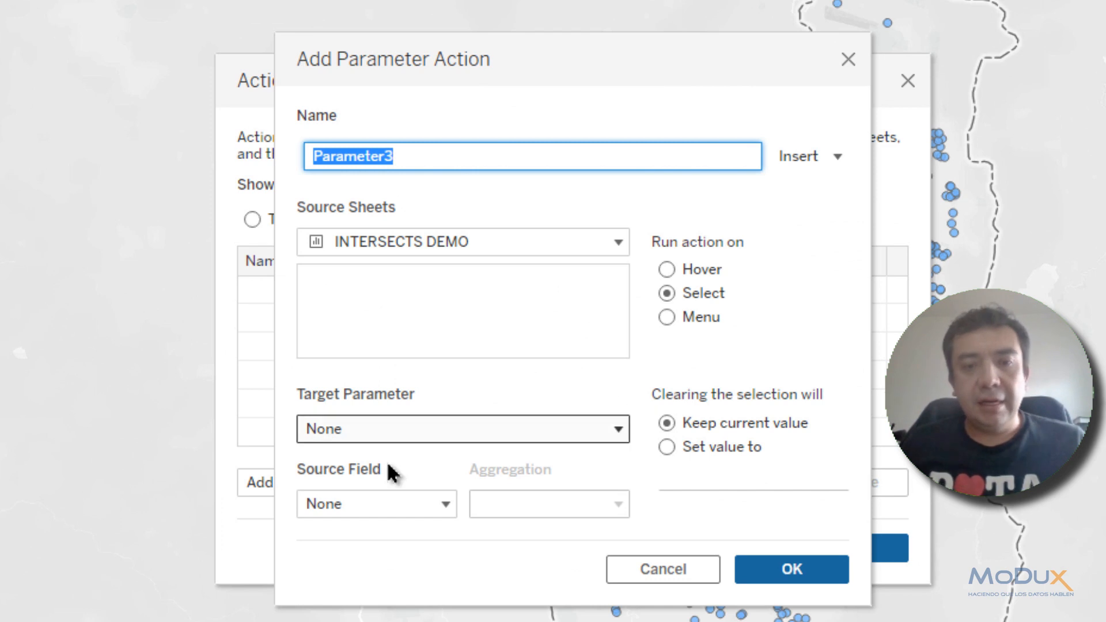
click(388, 432)
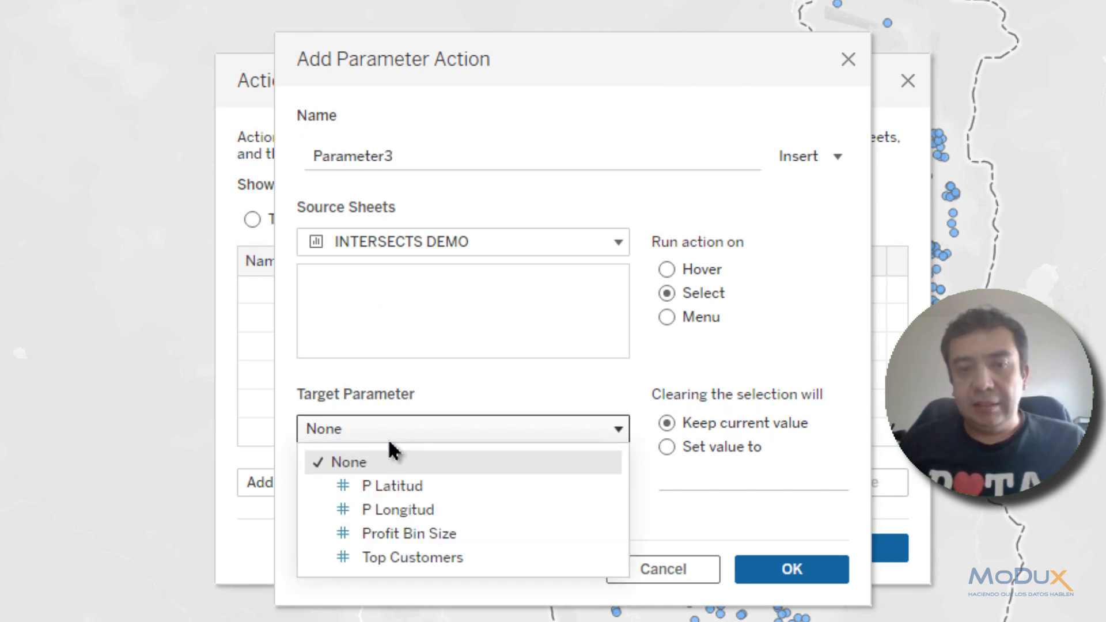
click(384, 484)
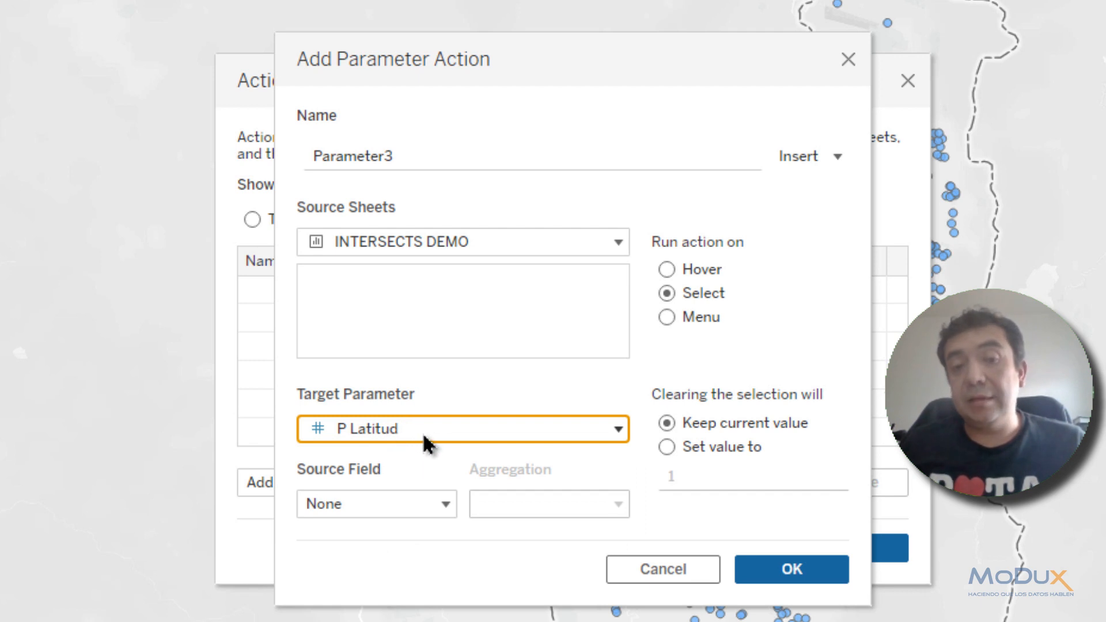
click(382, 494)
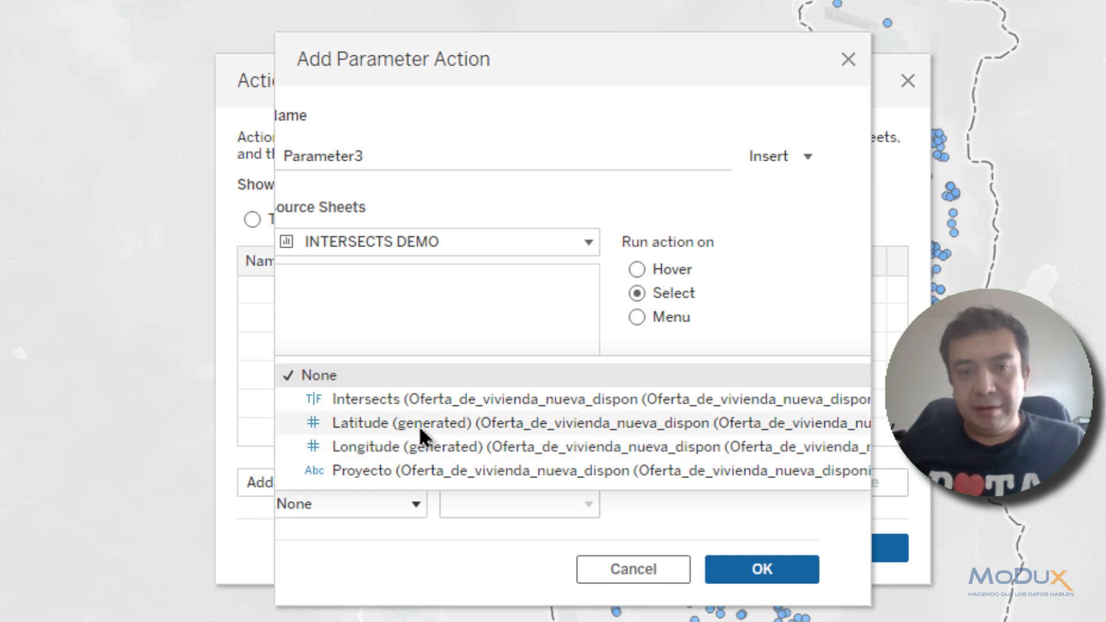
click(397, 425)
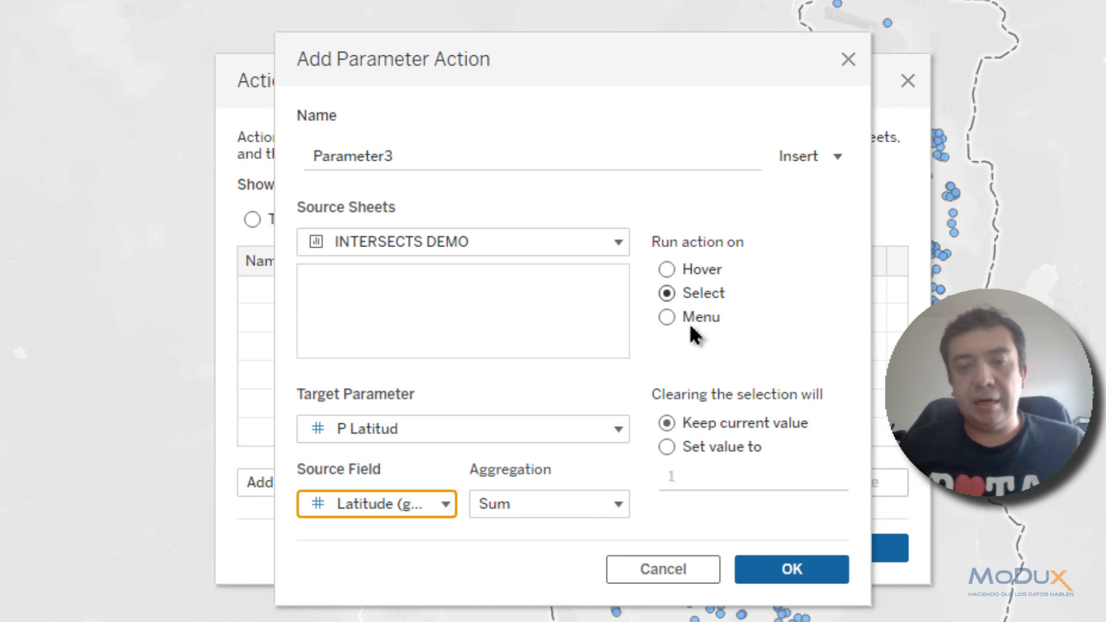
click(796, 569)
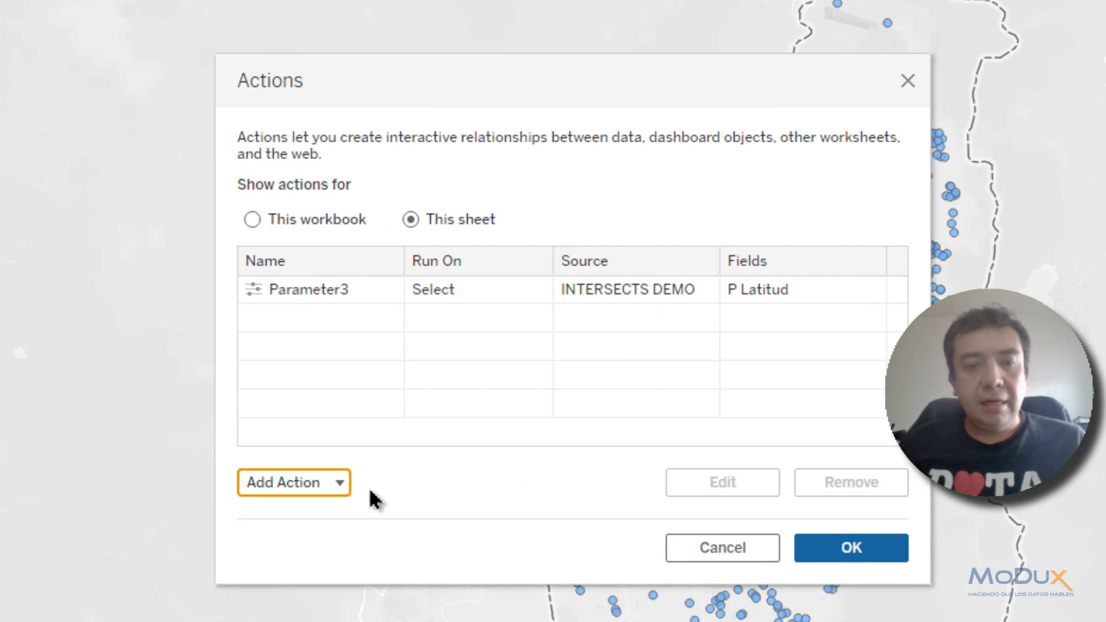
Add a second Change Parameter action that sets P Longitud from Longitude (generated) on Select, with aggregation None.
click(333, 482)
click(344, 425)
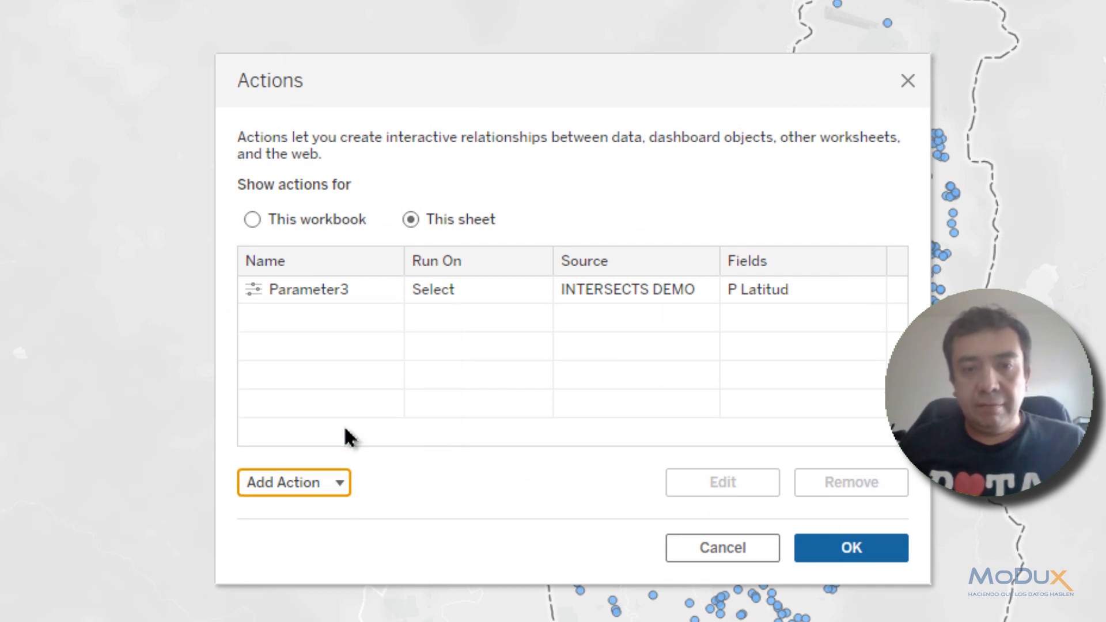
click(381, 436)
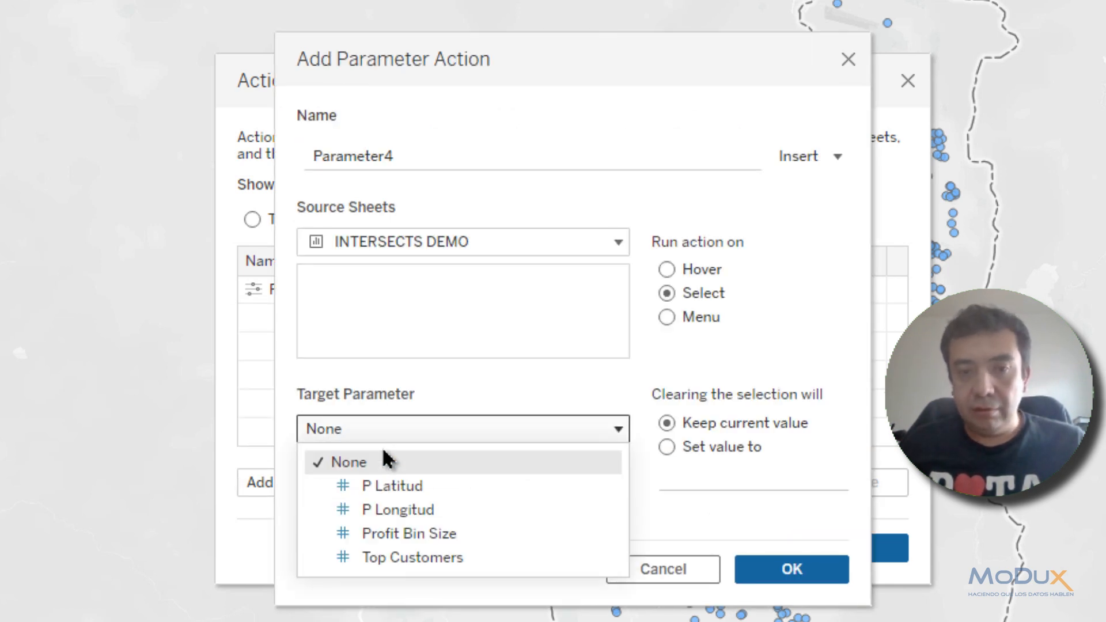
click(399, 502)
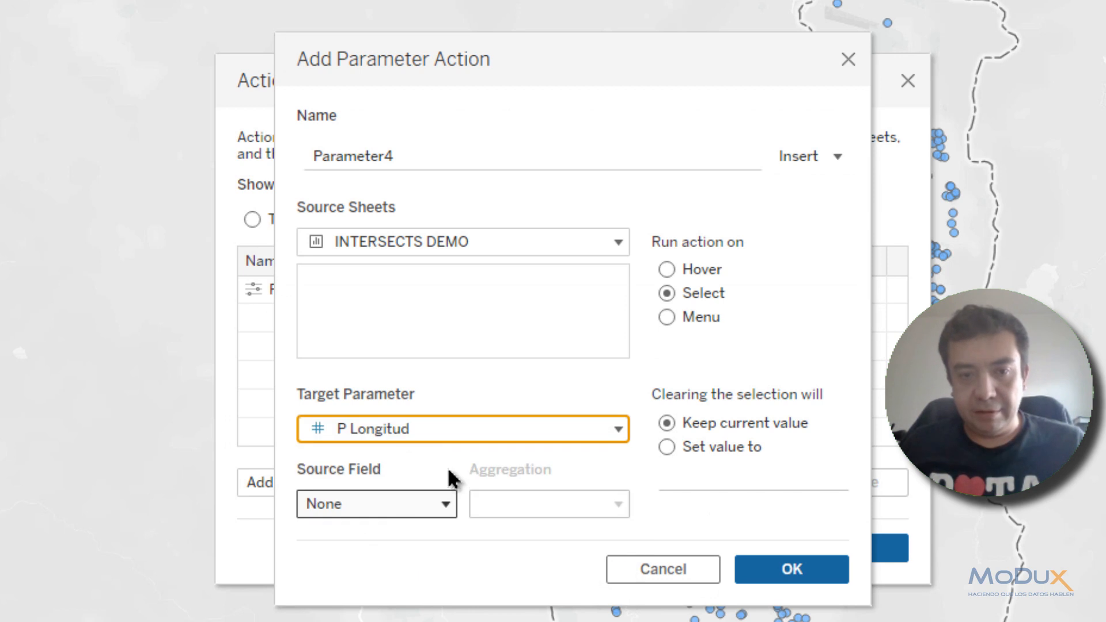
click(373, 520)
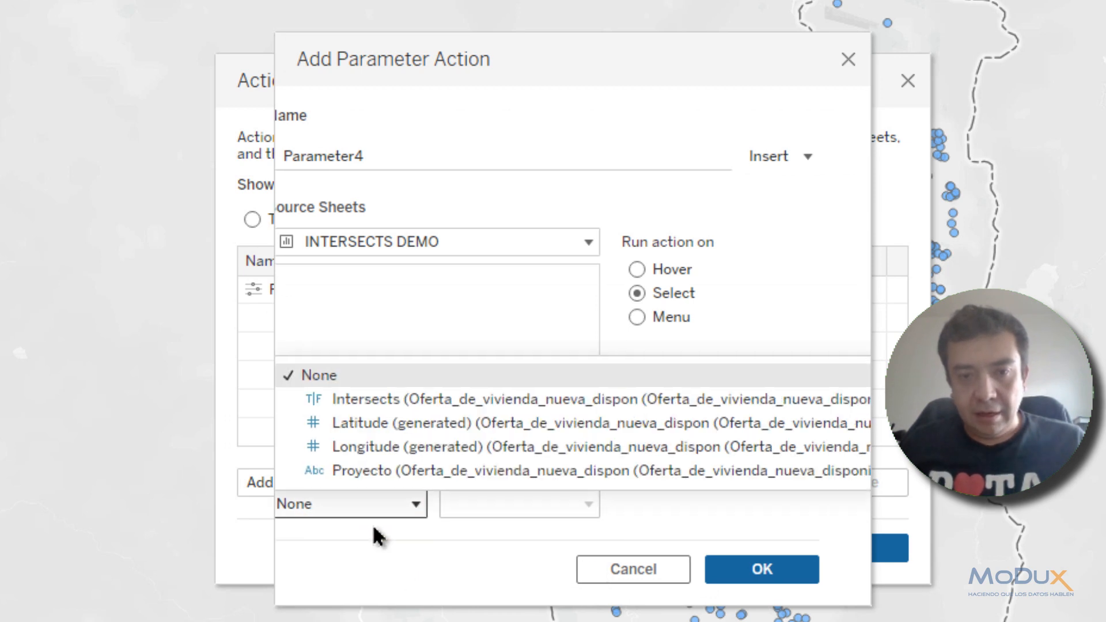
click(386, 447)
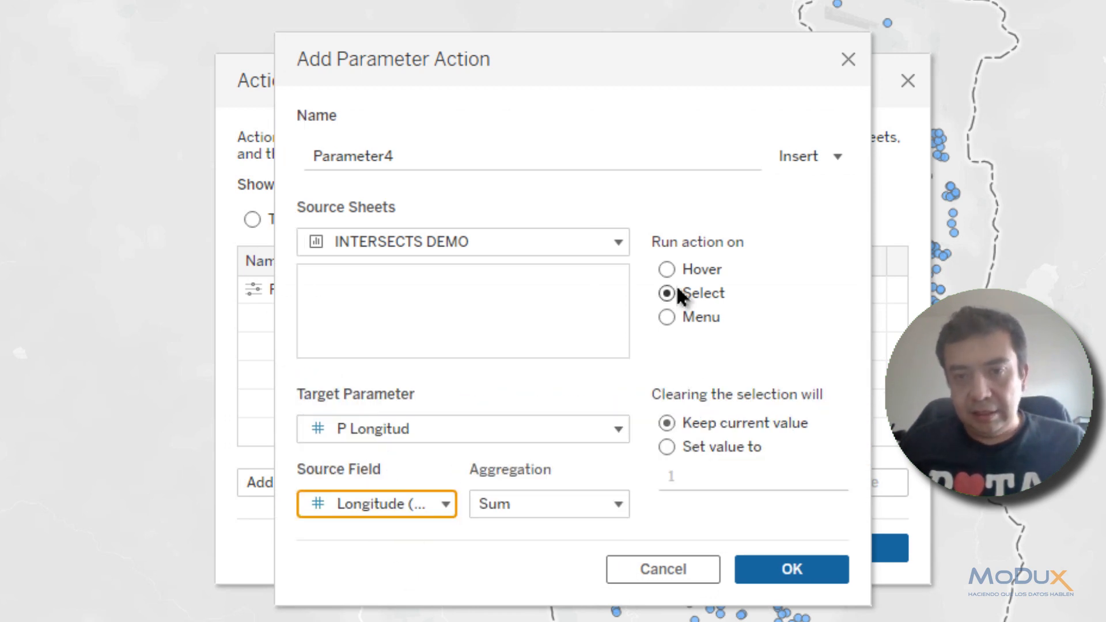
click(545, 502)
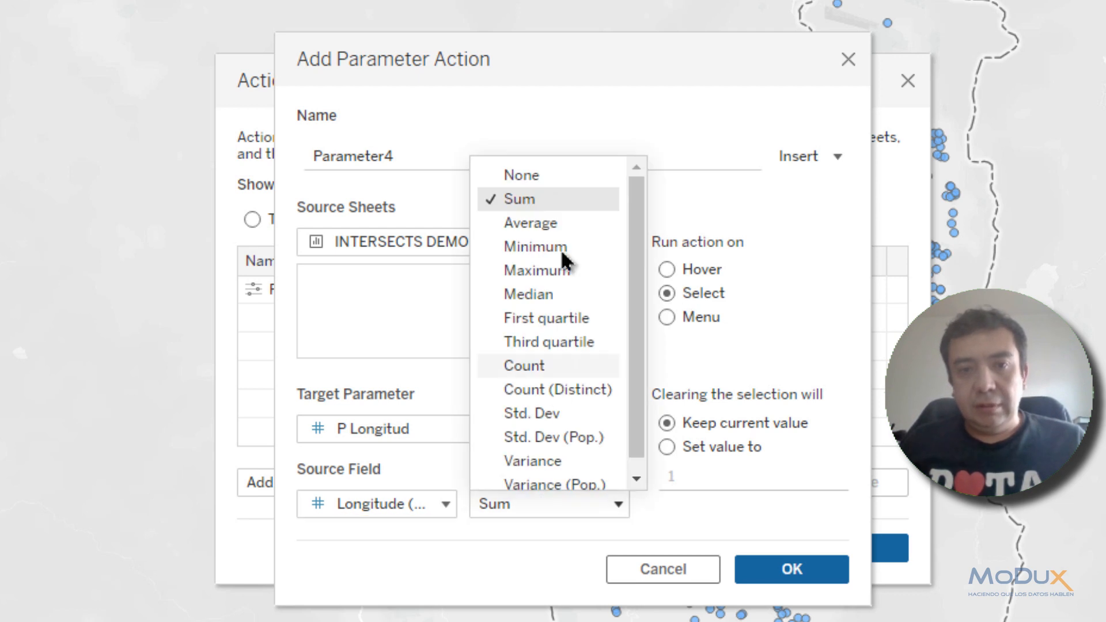
click(525, 181)
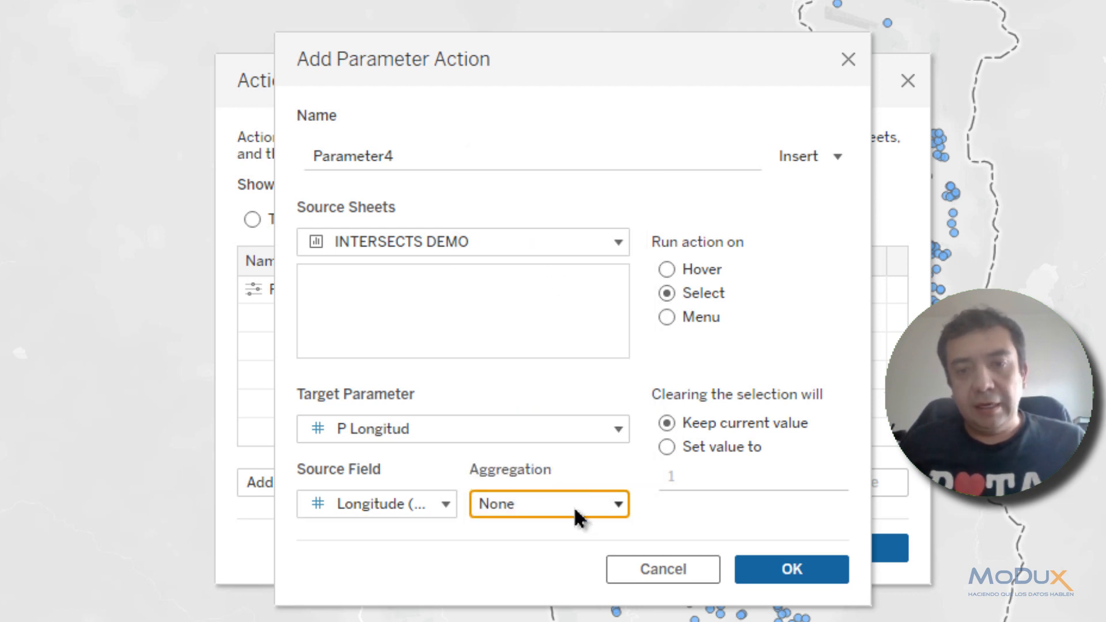
click(788, 570)
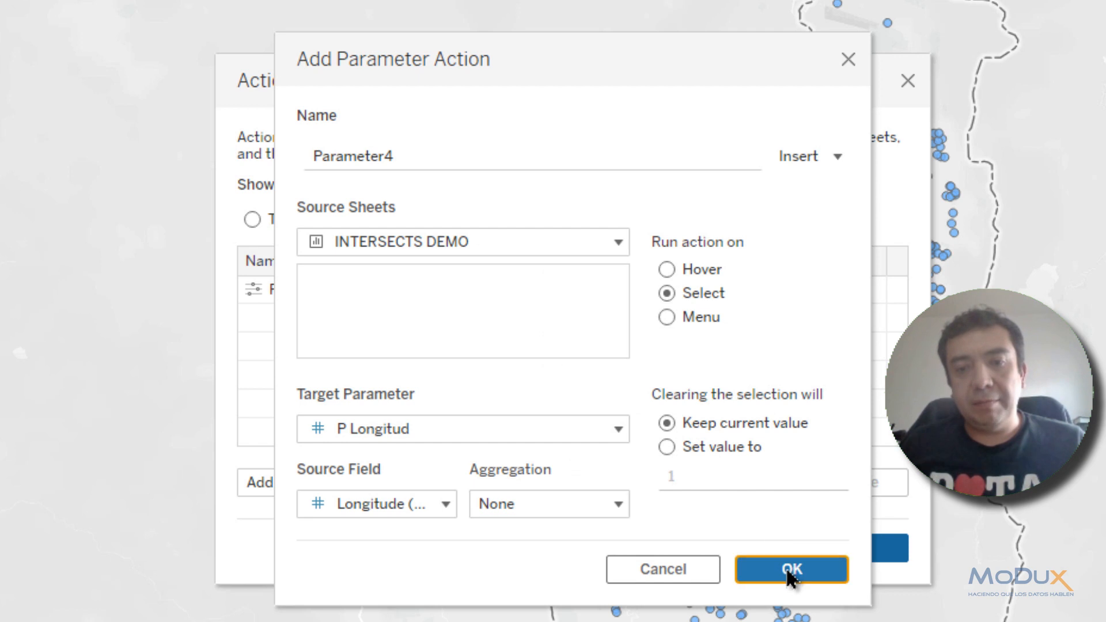
Set the P Latitud action's aggregation to None and save the sheet's actions.
click(329, 294)
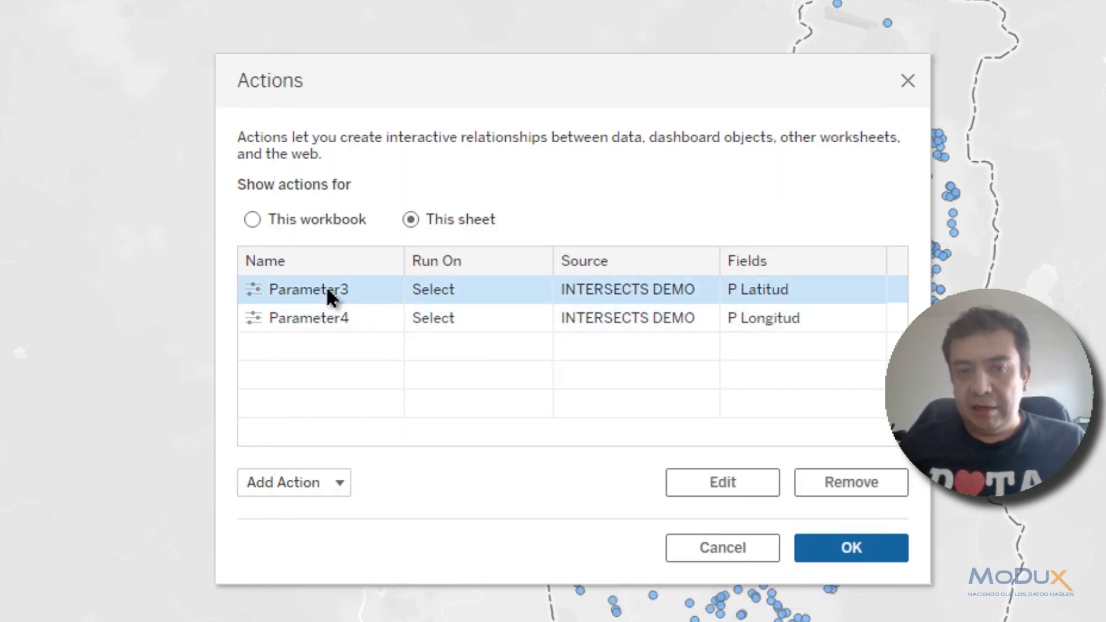
double_click(326, 285)
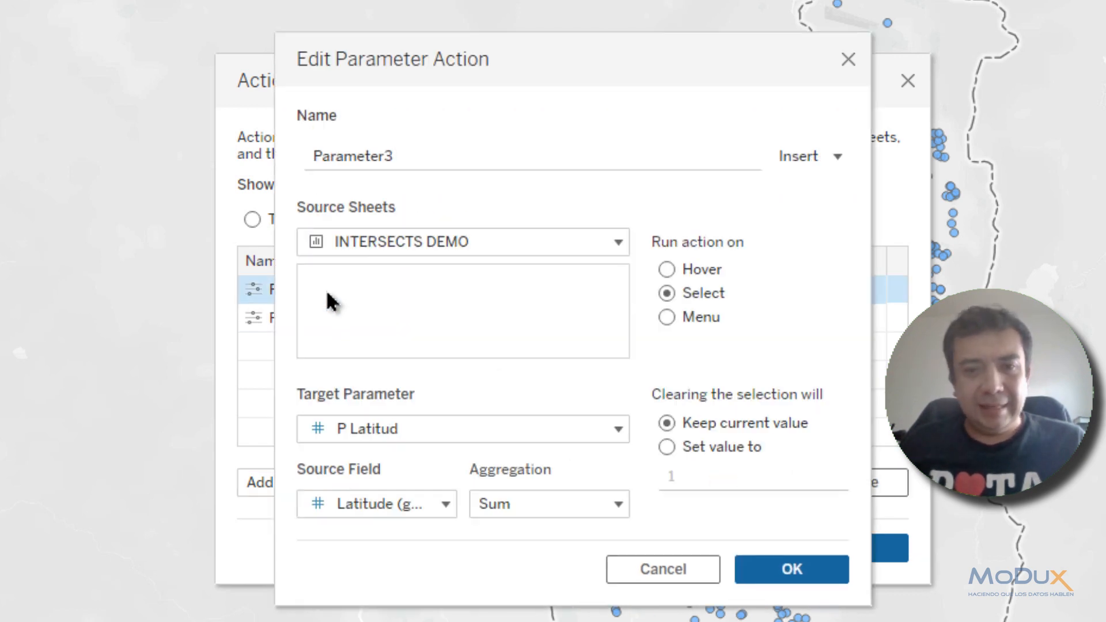
click(528, 510)
click(528, 174)
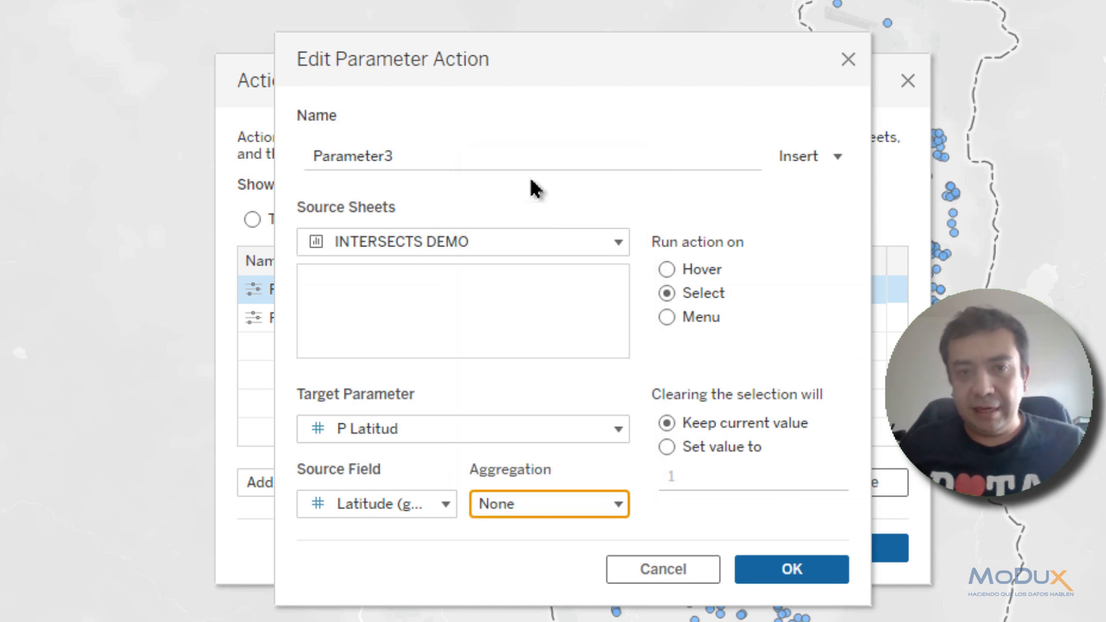
click(791, 569)
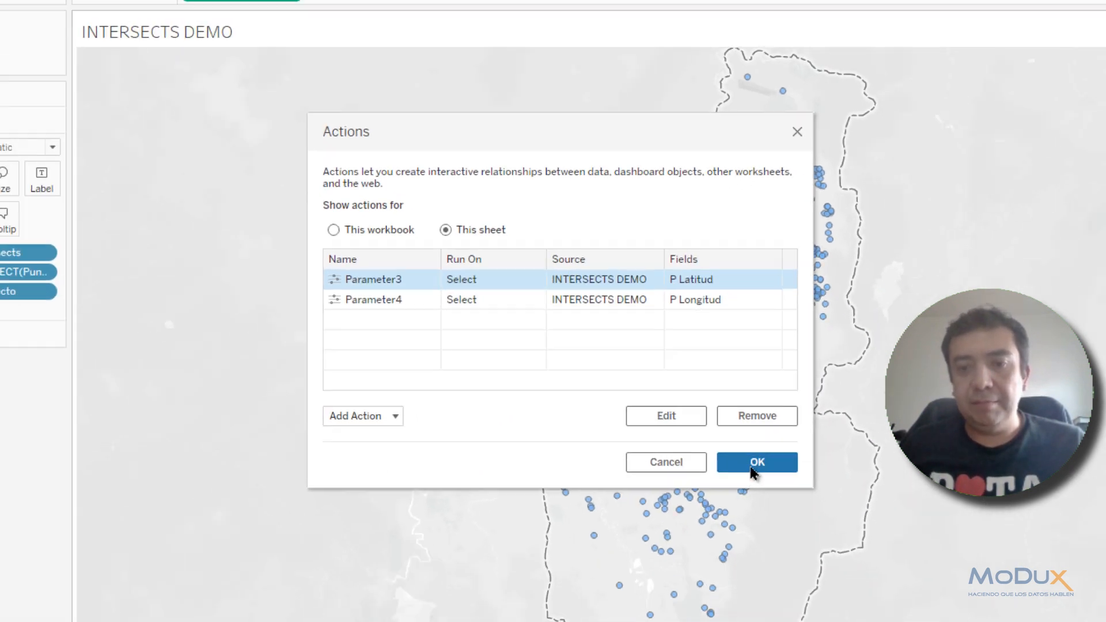
click(844, 550)
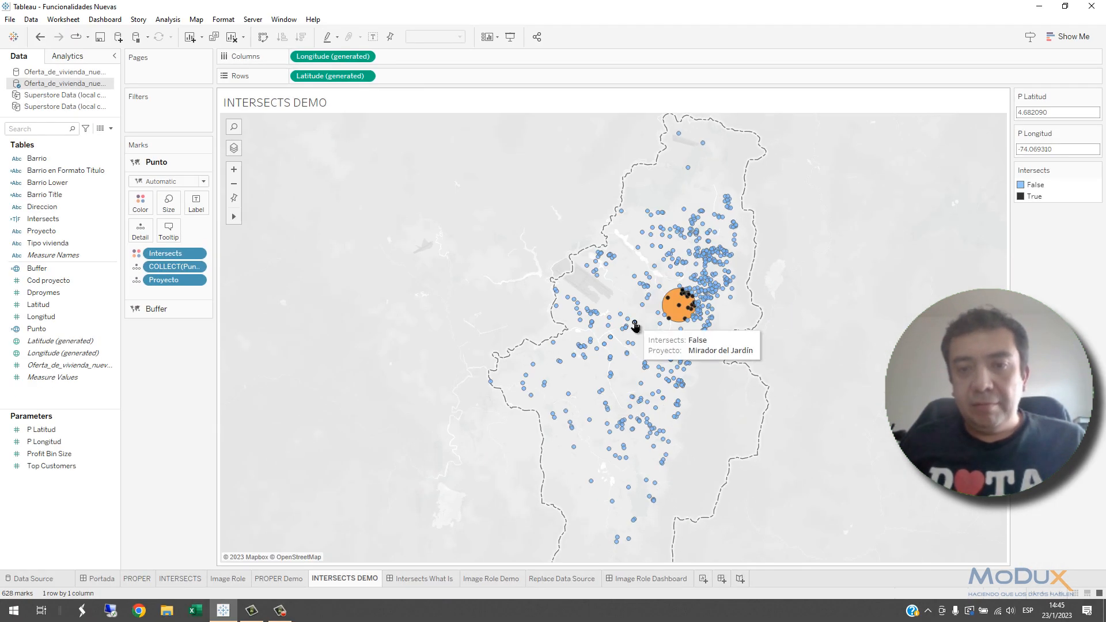
Test the parameter actions by selecting three different project points on the map in turn.
mouse_move(634, 326)
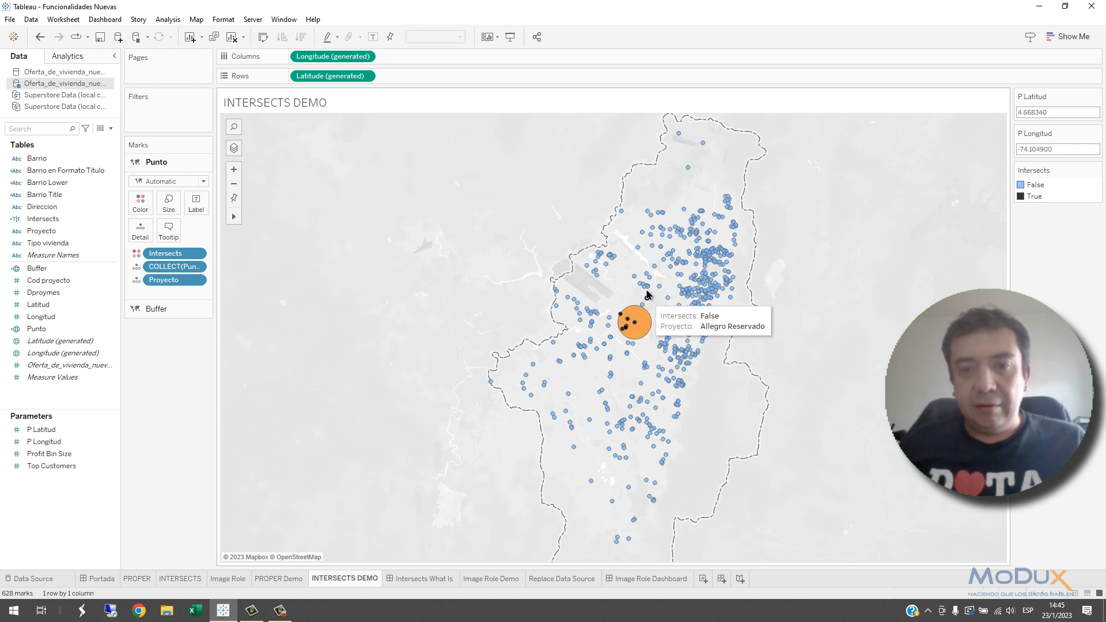
mouse_move(645, 289)
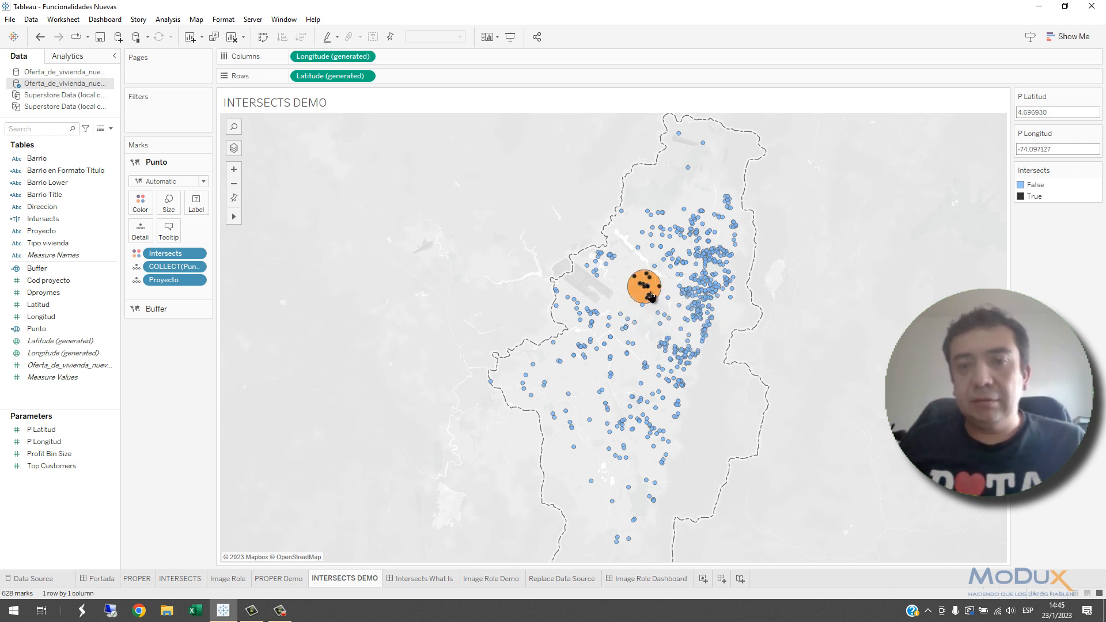
mouse_move(664, 257)
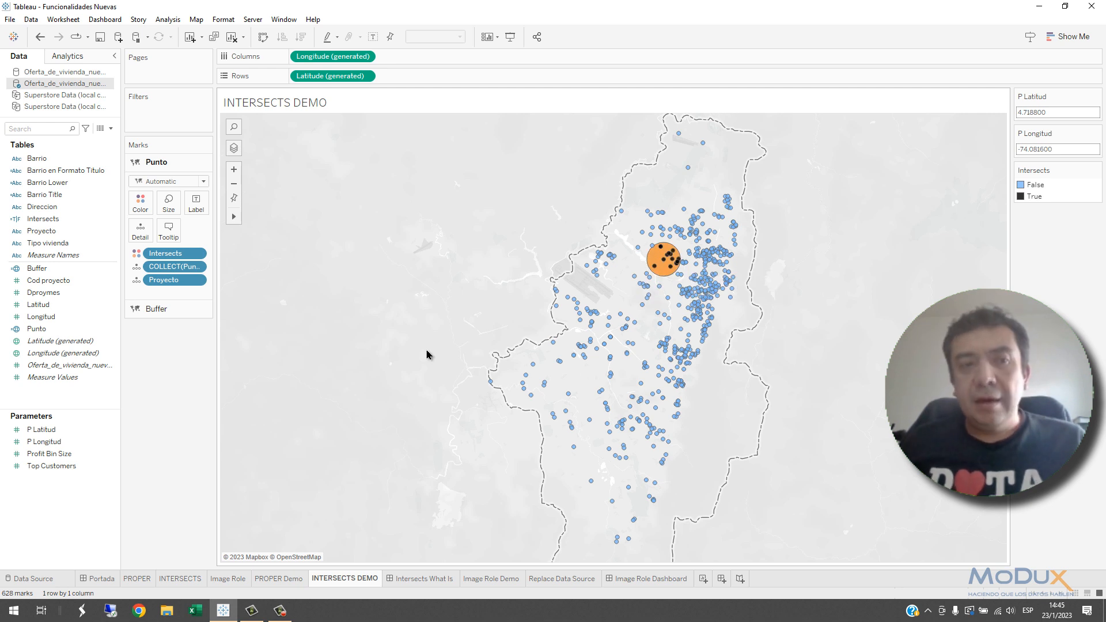
Create a Float parameter named "Tamaño" that allows all values.
click(110, 128)
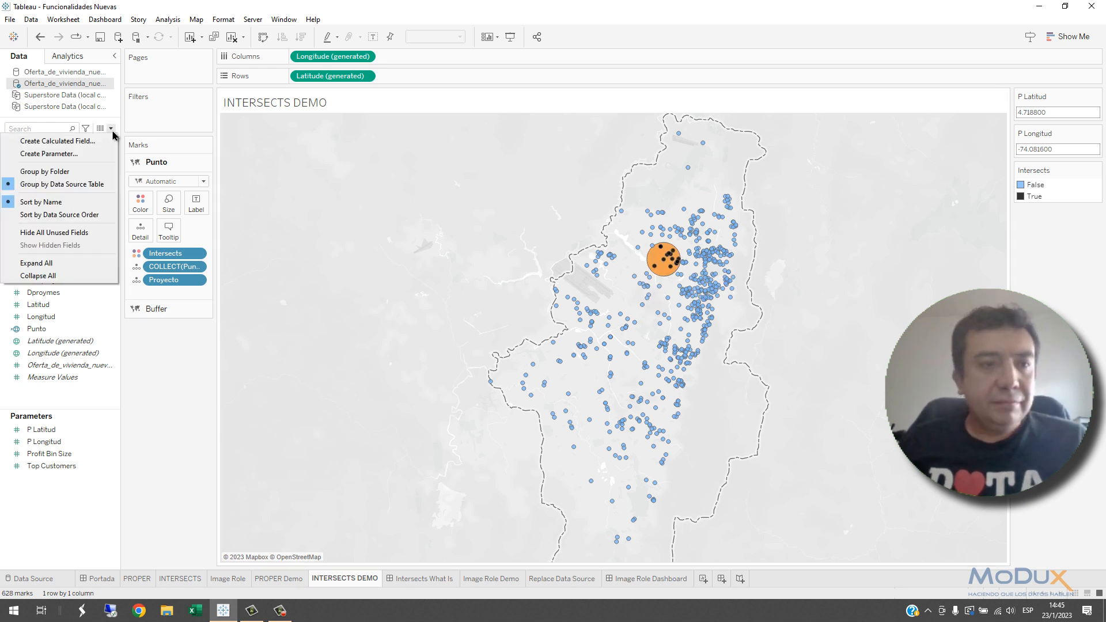
key(Escape)
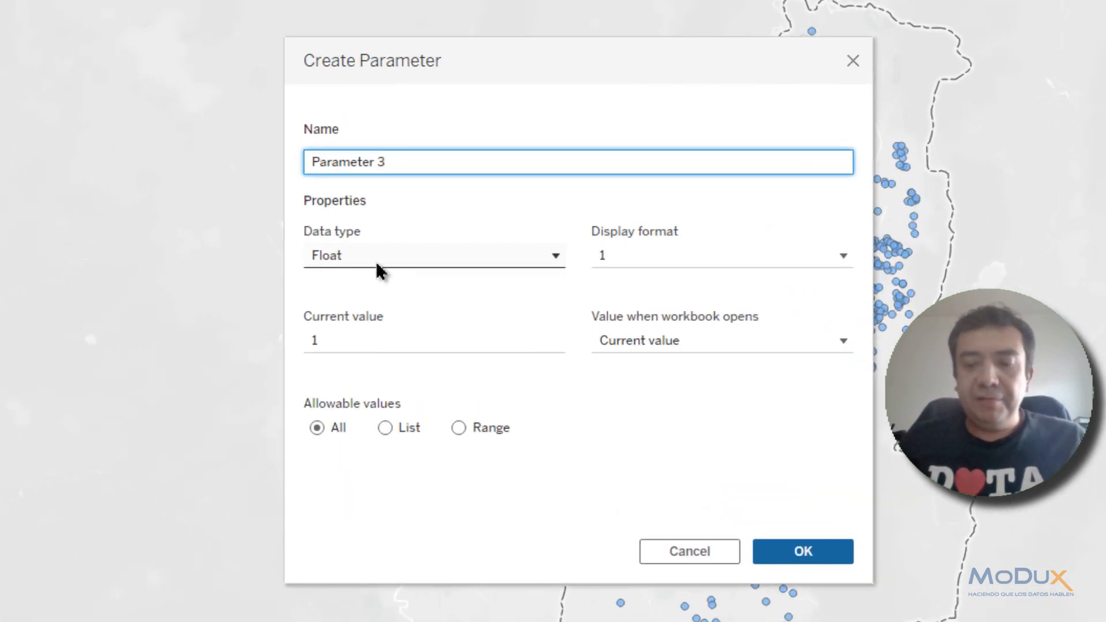
key(ctrl+a)
text(tAMN)
key(BackSpace)
key(BackSpace)
key(BackSpace)
key(BackSpace)
text(Tamaño)
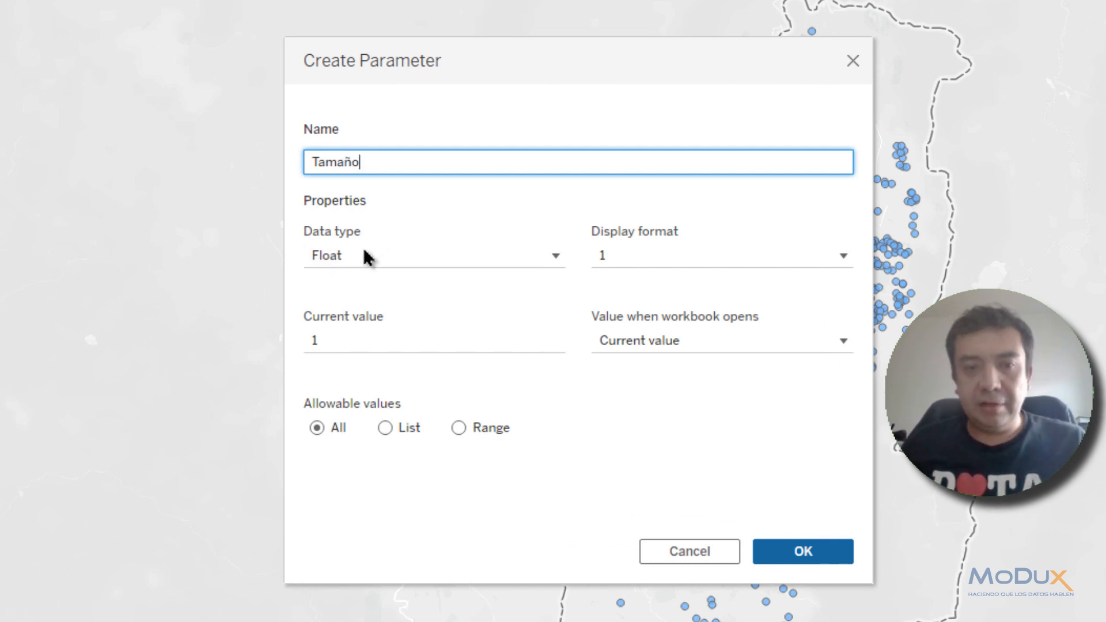
click(800, 558)
Show the Tamaño parameter control on the sheet and set its value to 2.
right_click(90, 466)
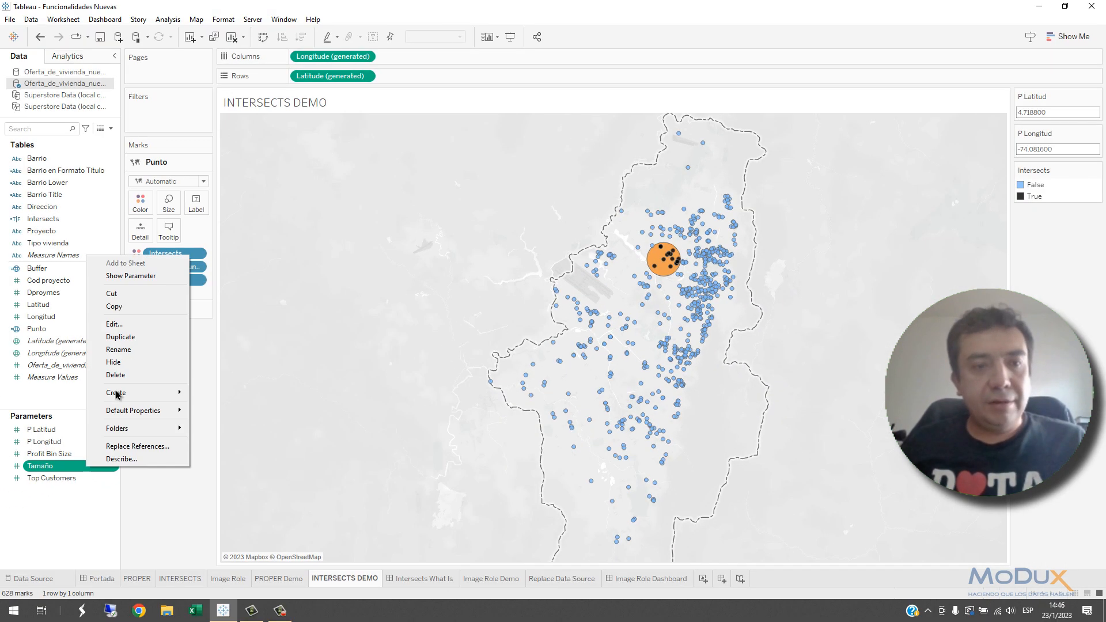
click(137, 277)
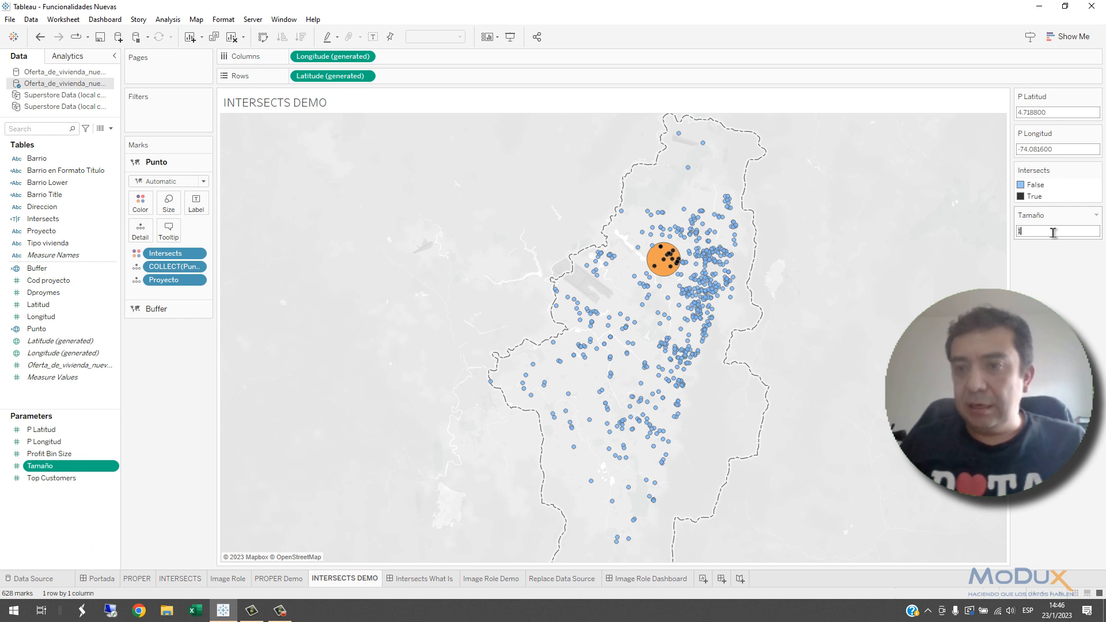
text(2)
key(Return)
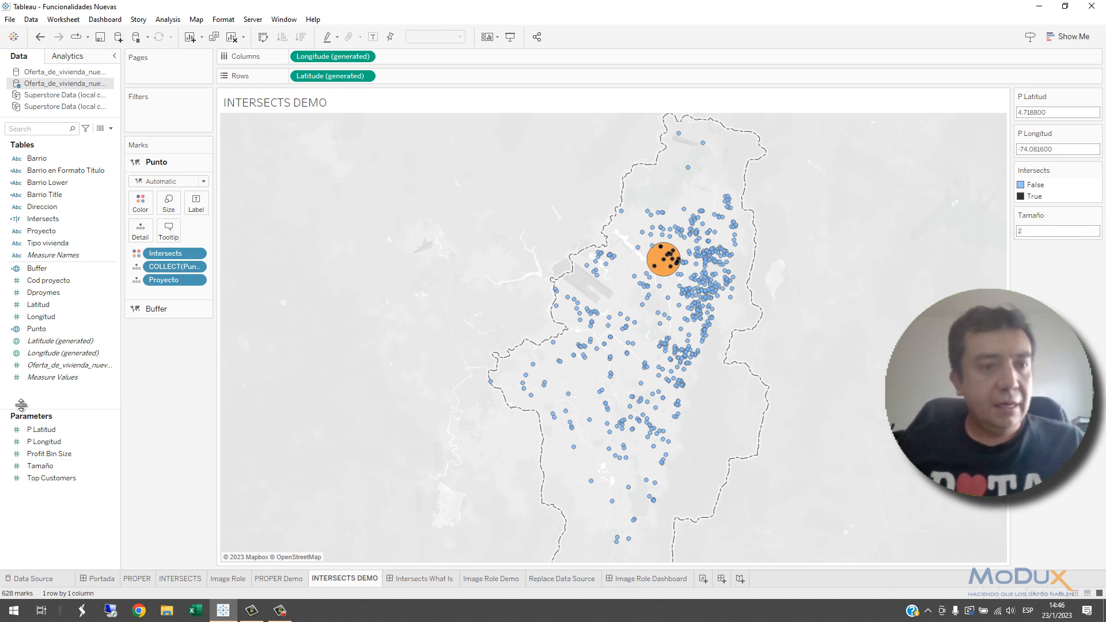
In the Buffer calculation, replace the fixed 1.5 distance with the Tamaño parameter.
right_click(46, 269)
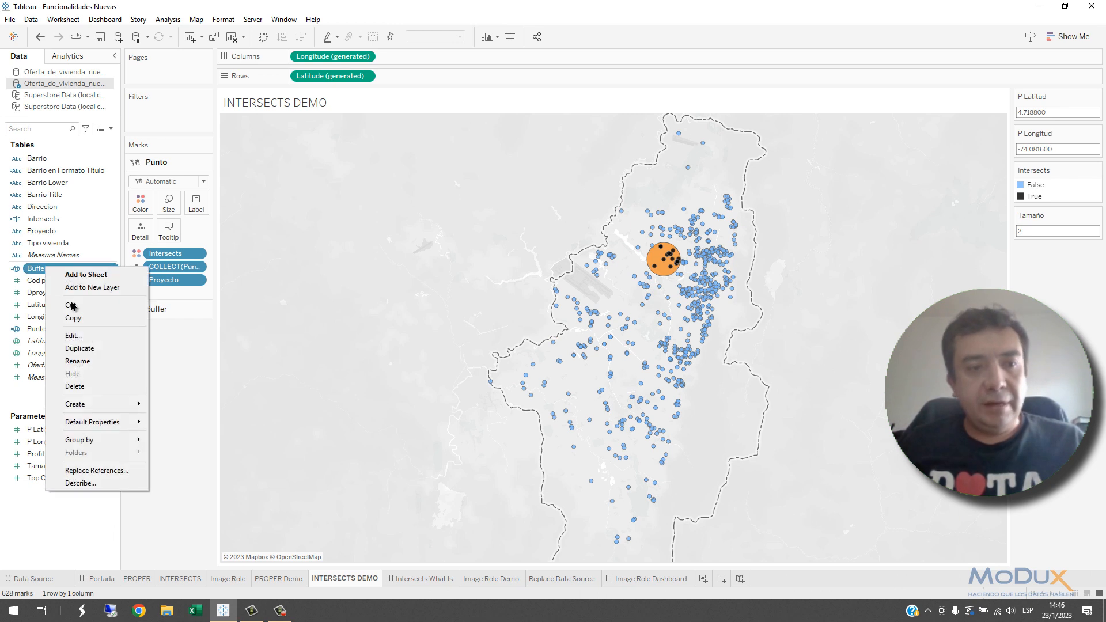
click(73, 336)
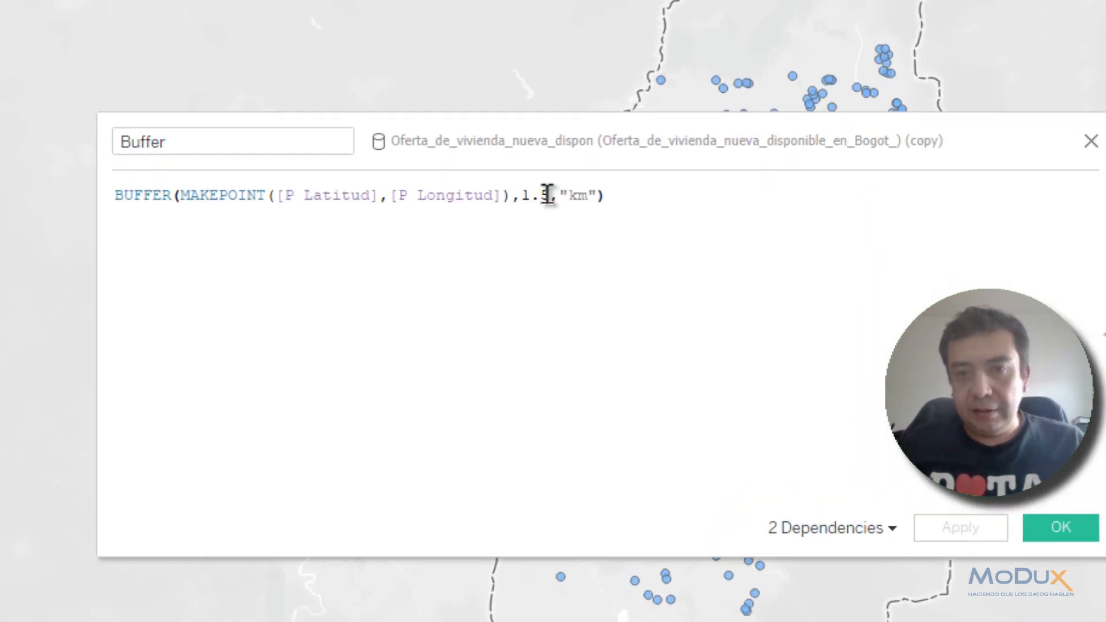
click(548, 195)
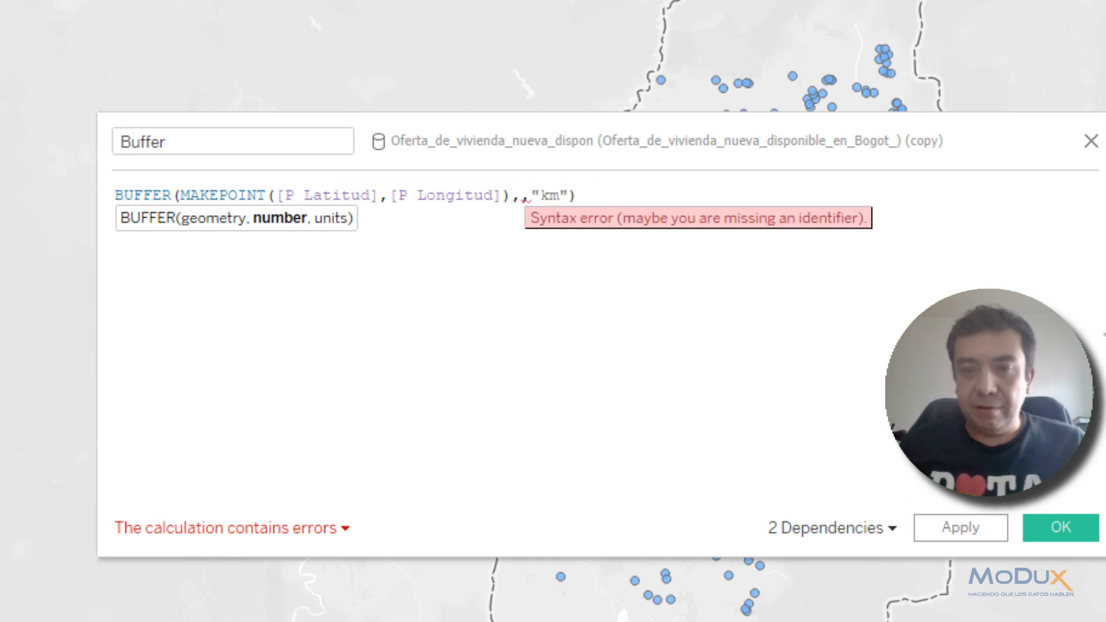
drag(0, 505, 515, 226)
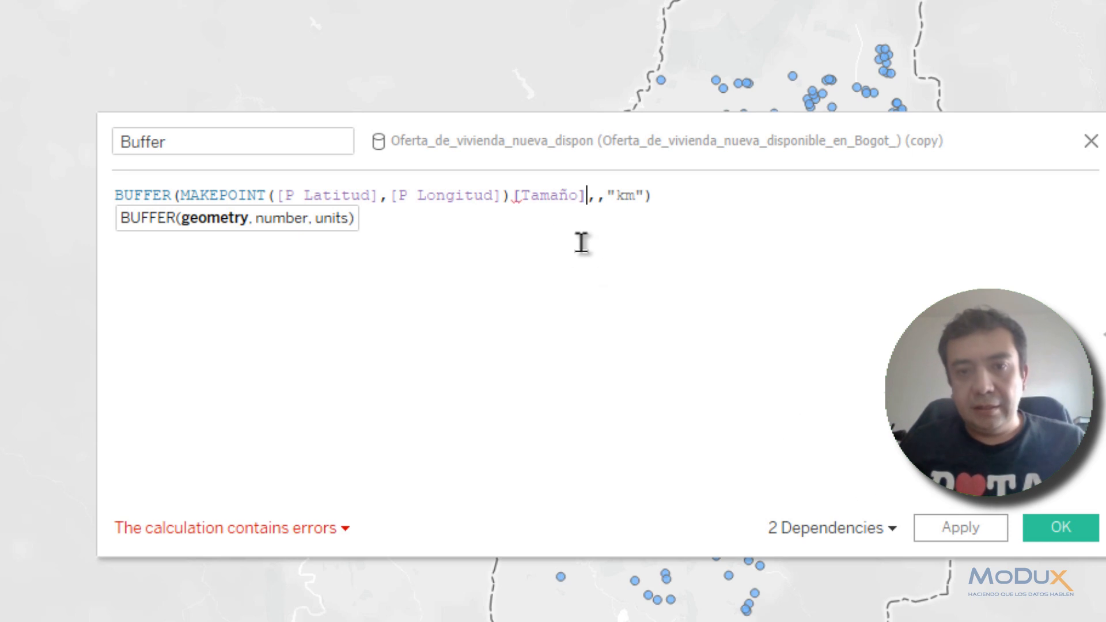
Correct the commas around [Tamaño] so the formula reads BUFFER(MAKEPOINT([P Latitud],[P Longitud]),[Tamaño],"km"), and save the calculation.
click(510, 196)
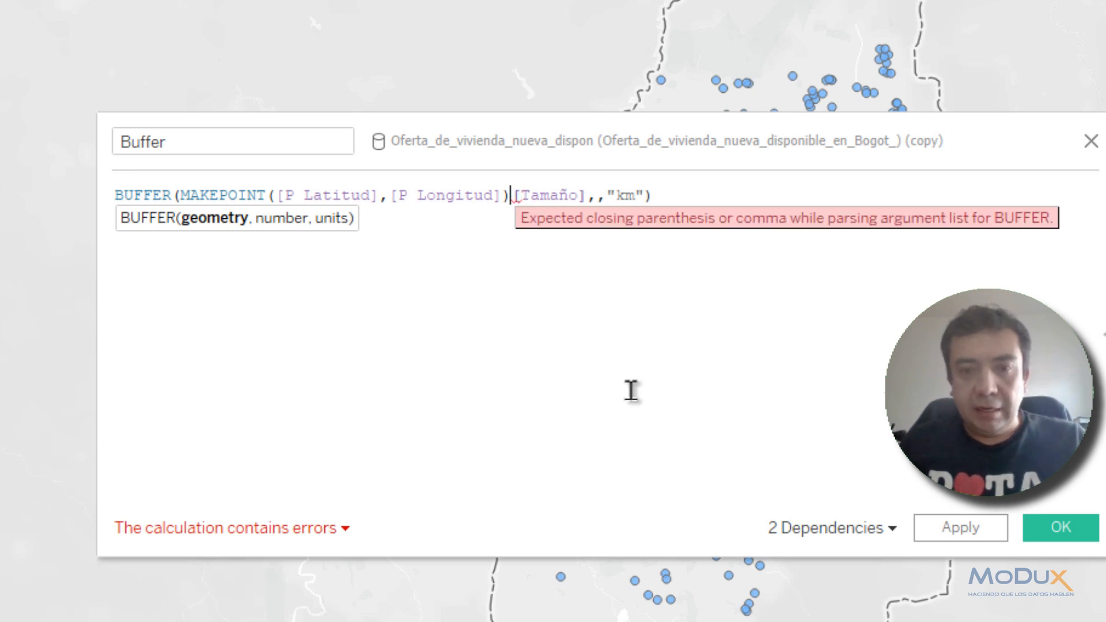
text(,)
key(Right)
key(Right)
key(Right)
key(Right)
key(Right)
key(Right)
key(Right)
key(BackSpace)
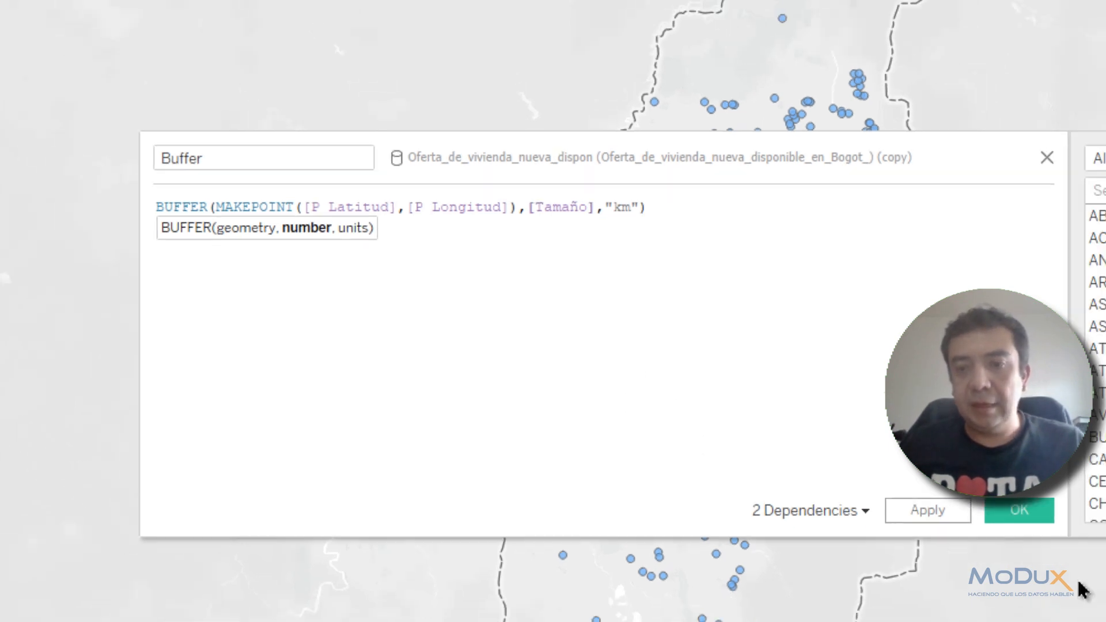
click(1035, 517)
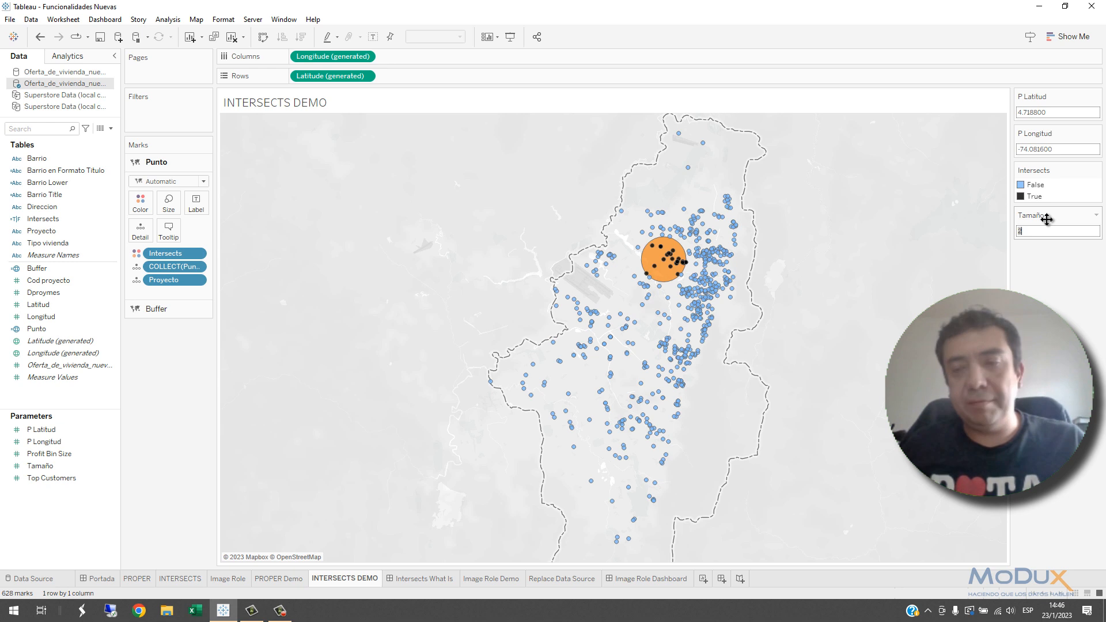
Test the buffer's size by setting the Tamaño parameter to 3 and returning it to 2.
text(3)
key(Return)
double_click(1021, 231)
text(2)
key(Return)
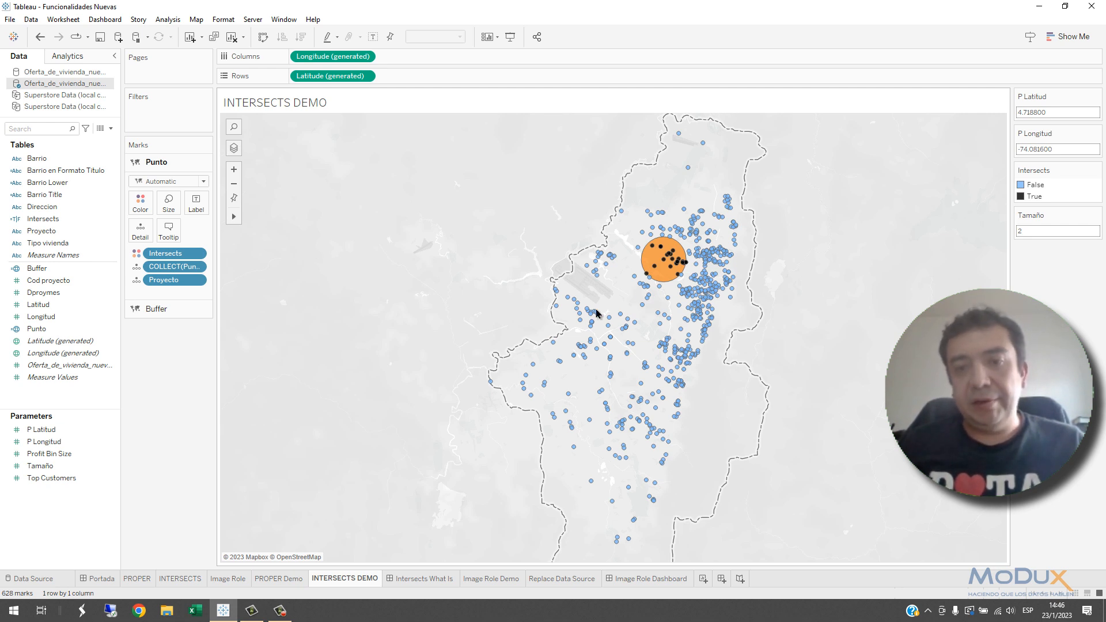
Review the spatial relation diagrams and the INTERSECTS function definition on the Intersects What Is dashboard.
mouse_move(680, 280)
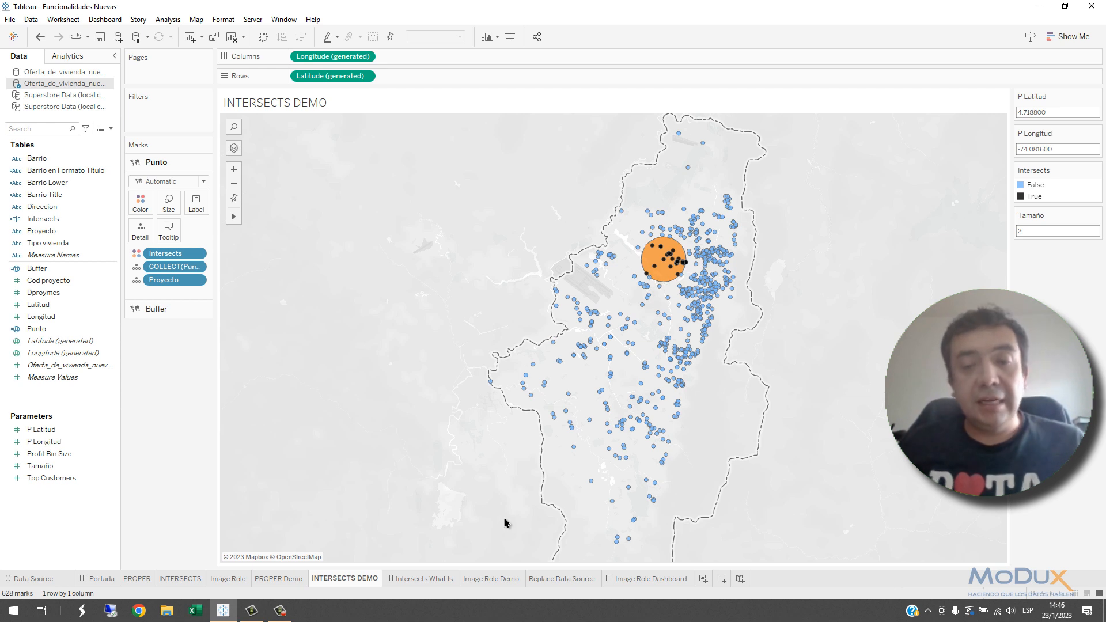
click(441, 579)
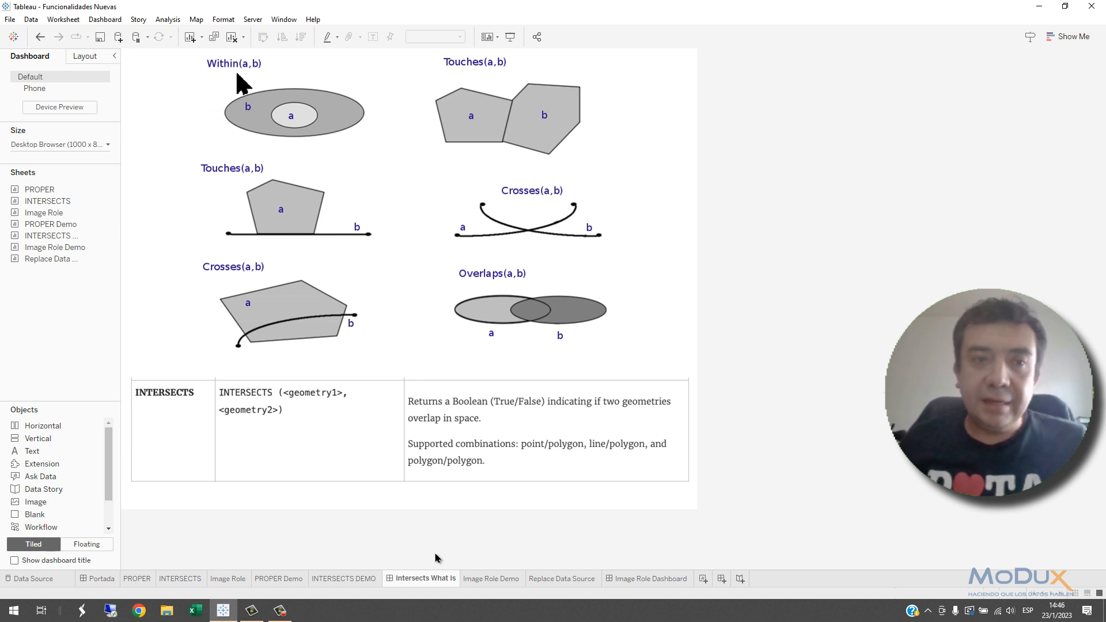
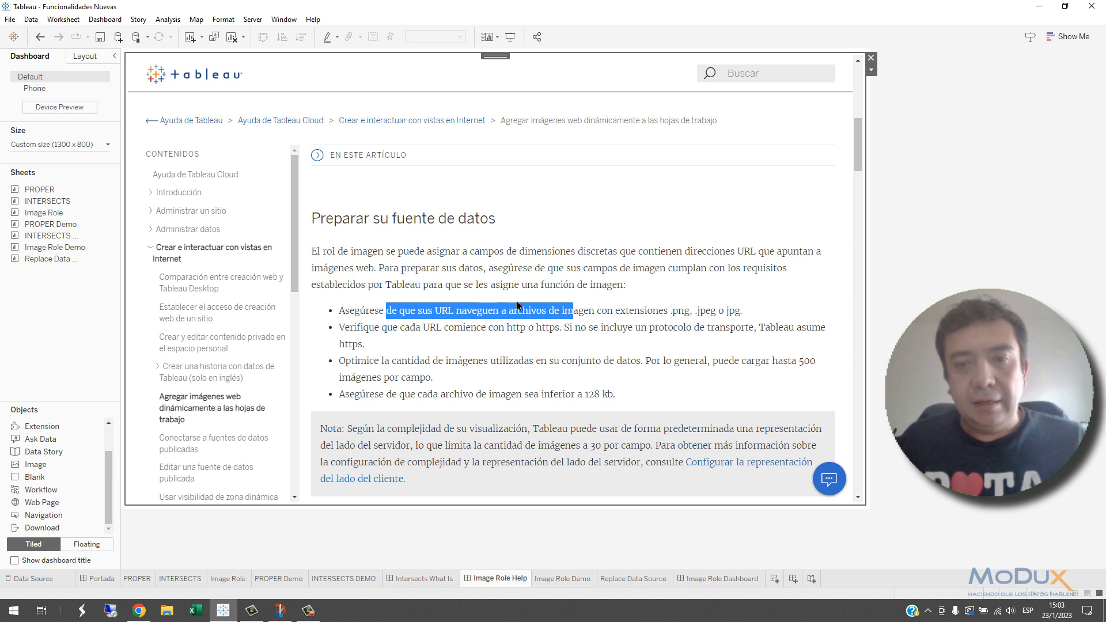
Highlight the image requirements in the Image Role Help article: file extensions, URL protocol, images per field and maximum file size.
drag(749, 316, 622, 314)
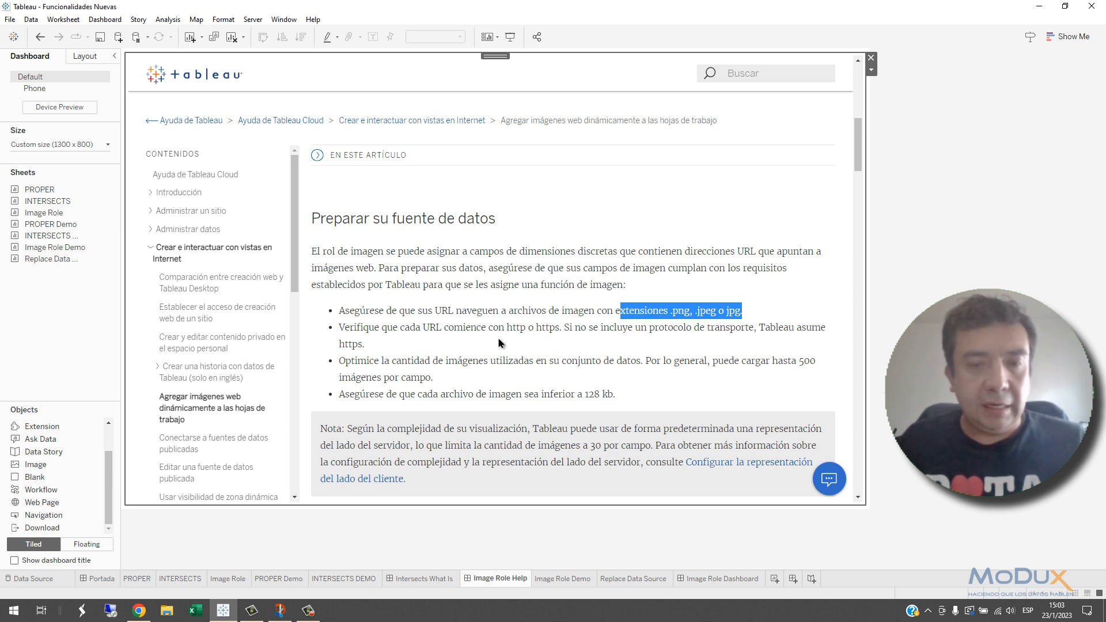
drag(409, 326, 572, 333)
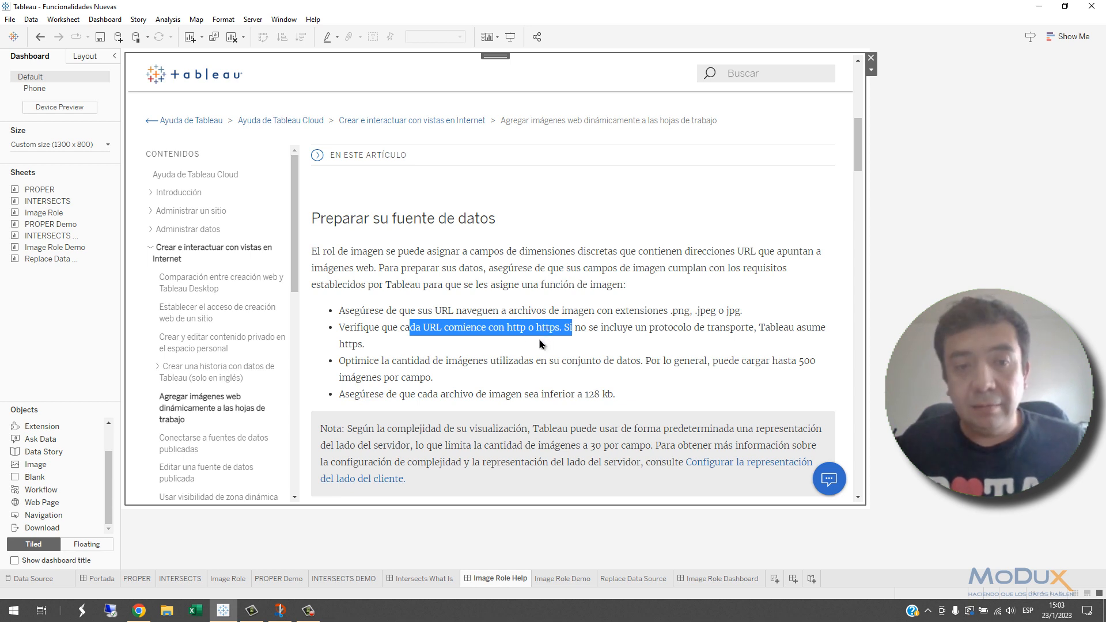
click(472, 384)
triple_click(431, 375)
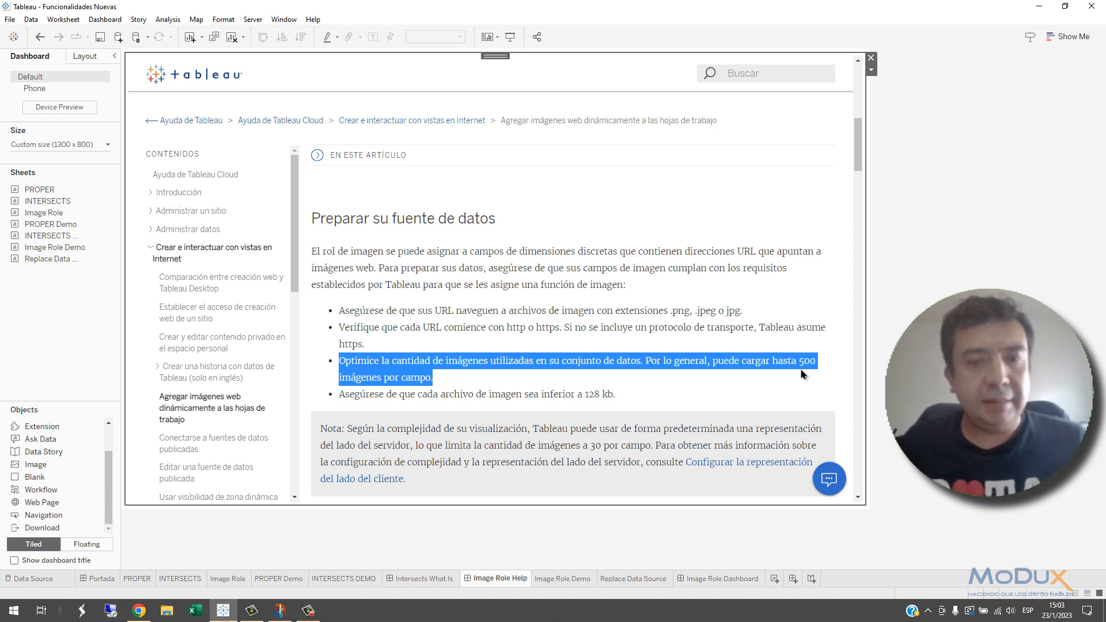
drag(625, 395, 444, 395)
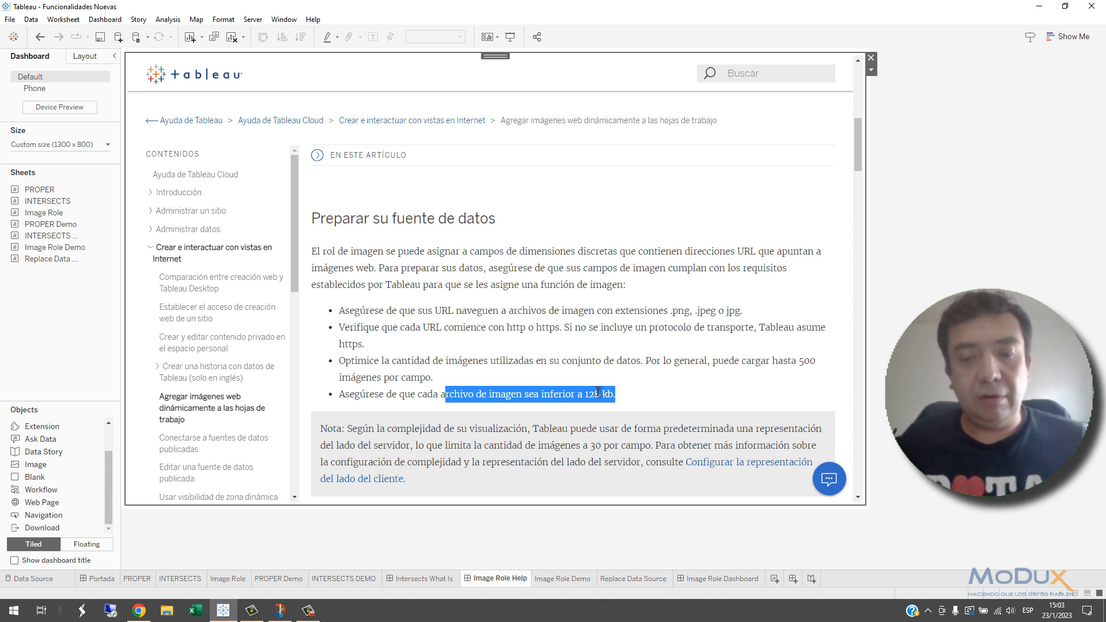
On the Image Role Demo sheet, open the Regional Manager calculation and enlarge its editor to show the full image URLs.
click(556, 578)
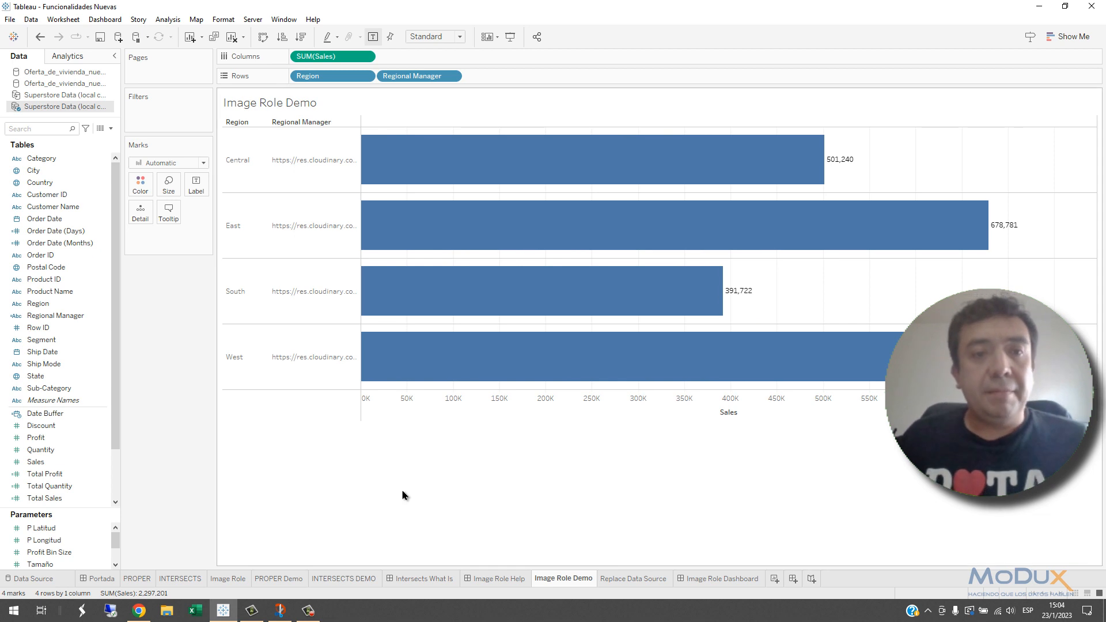
right_click(79, 315)
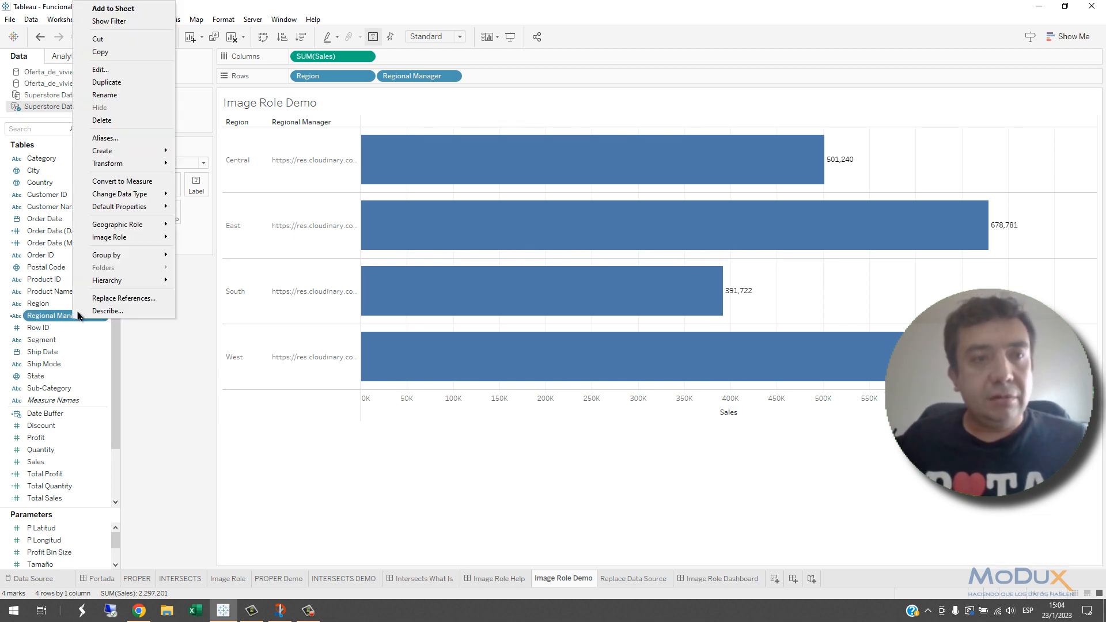
click(123, 70)
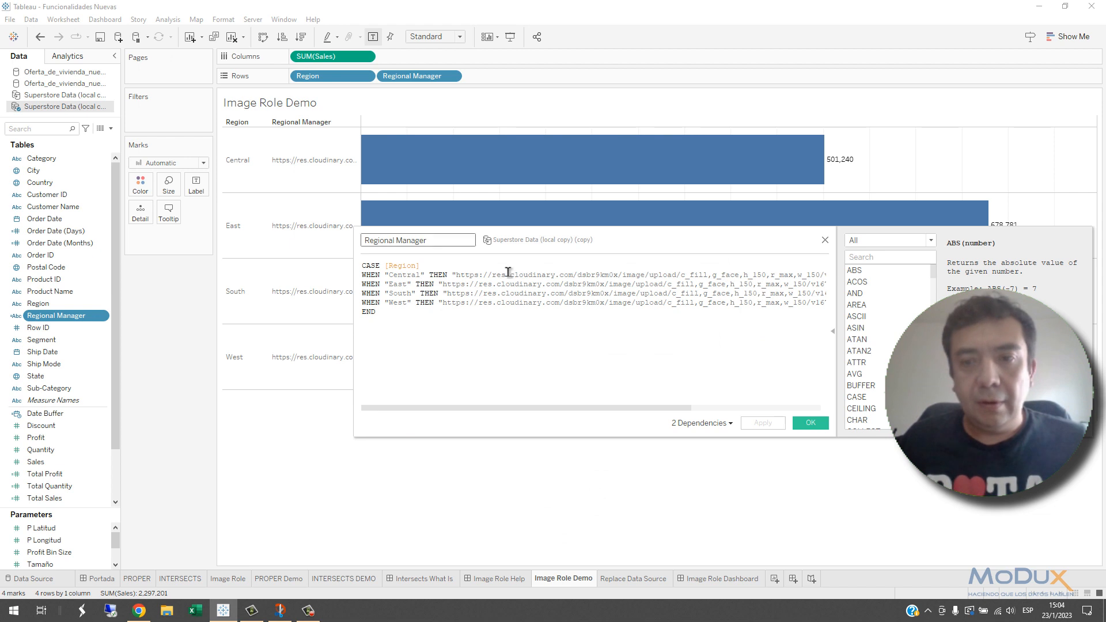
click(833, 337)
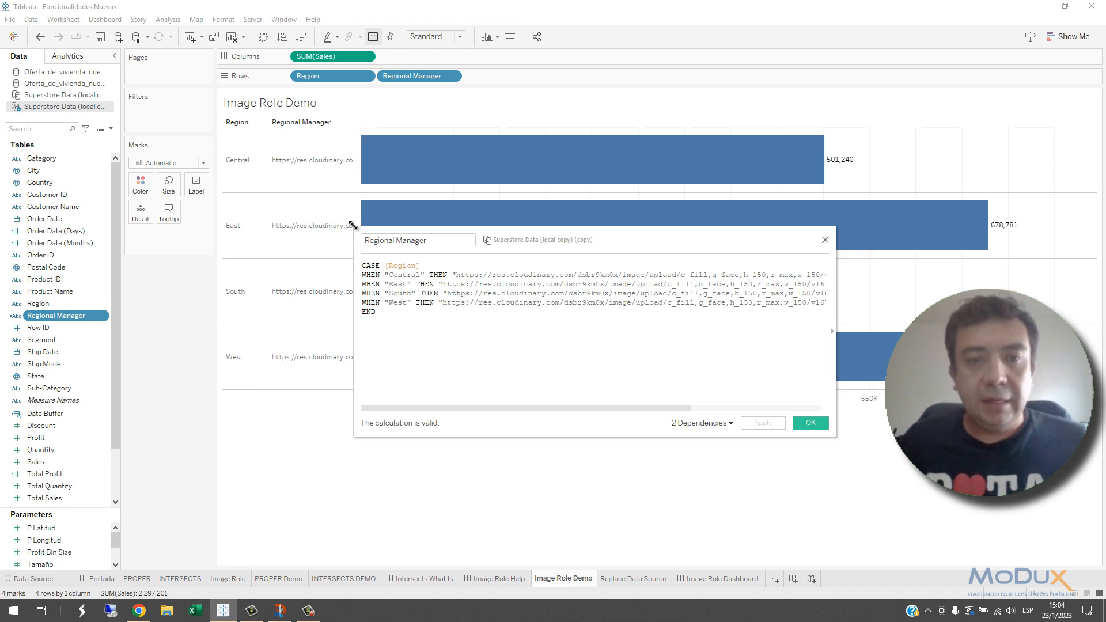
drag(344, 221, 189, 122)
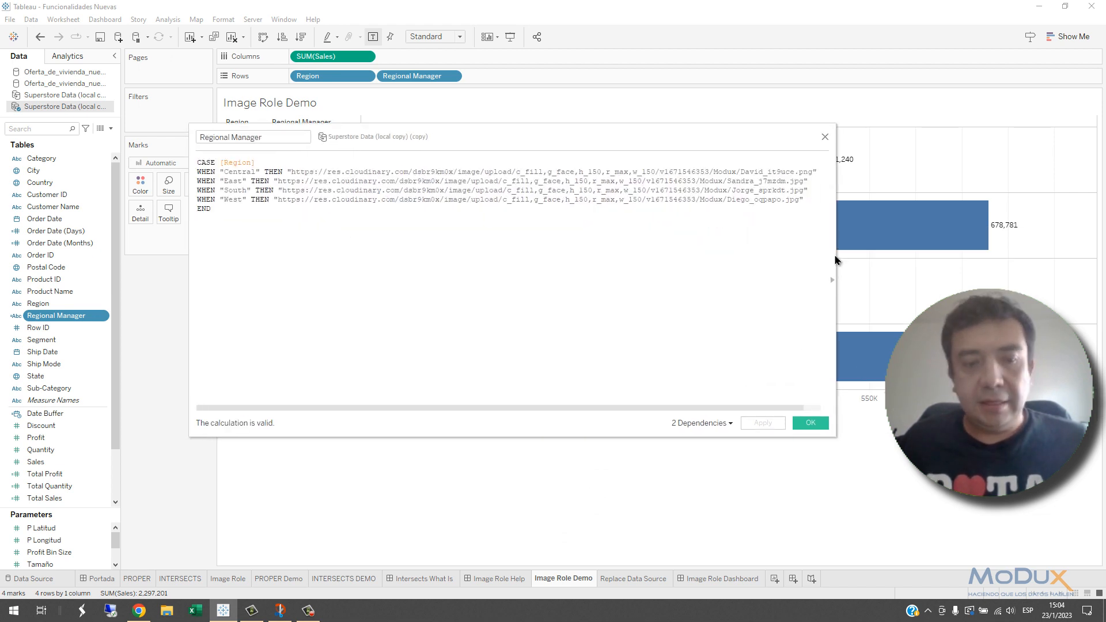
drag(839, 255, 897, 256)
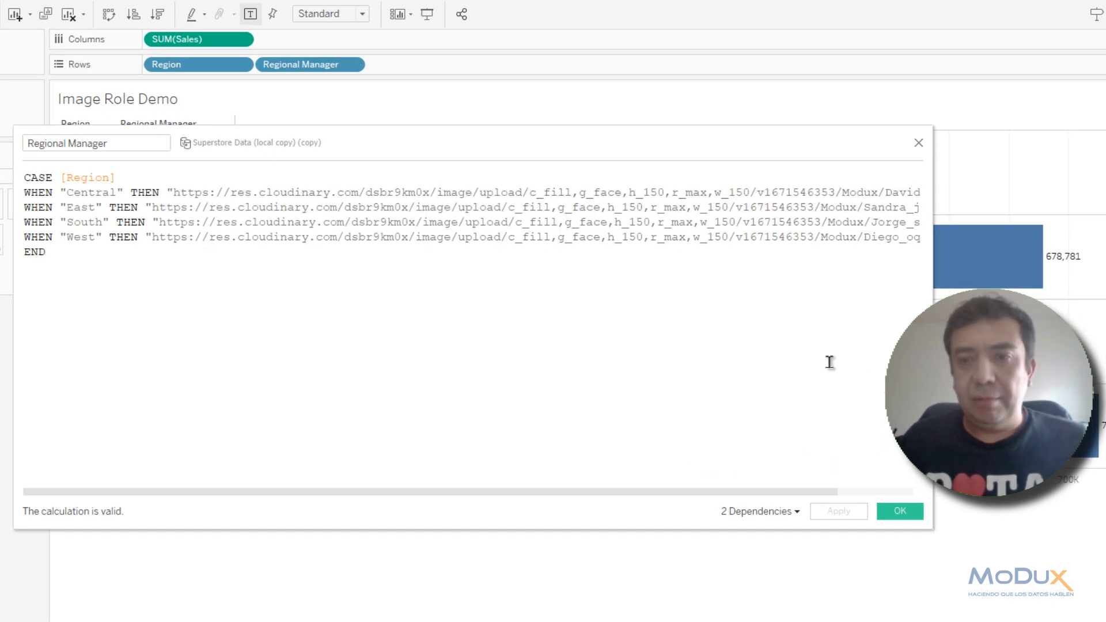
drag(933, 334, 1088, 334)
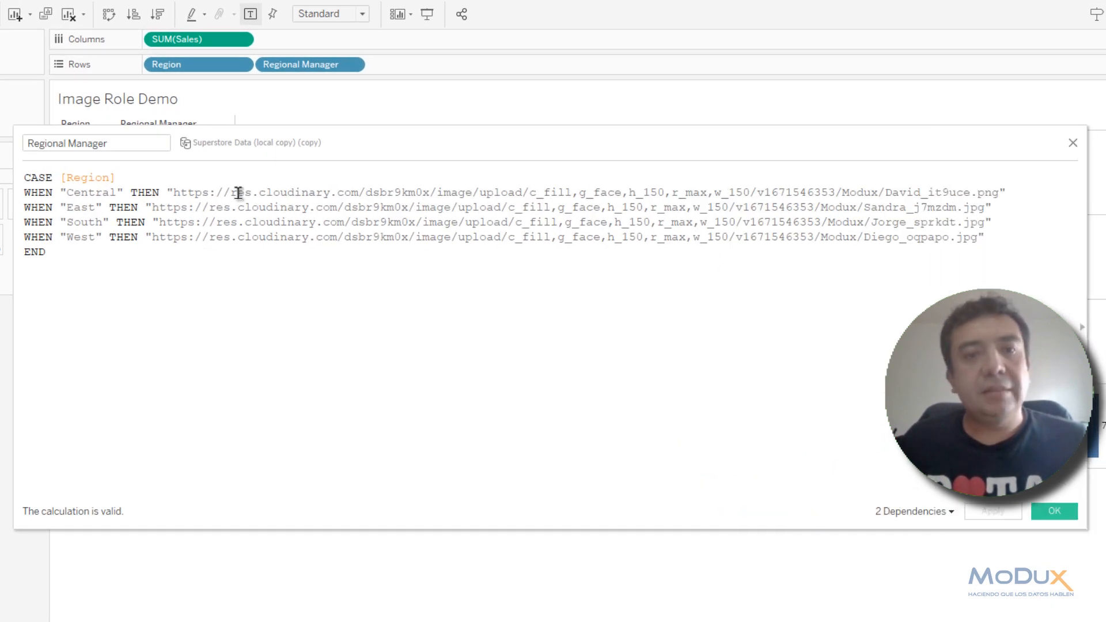
Highlight the Cloudinary domain and the c_fill, g_face, h_150 and w_150 options in the Central region's URL, and close the calculation.
drag(236, 192, 363, 193)
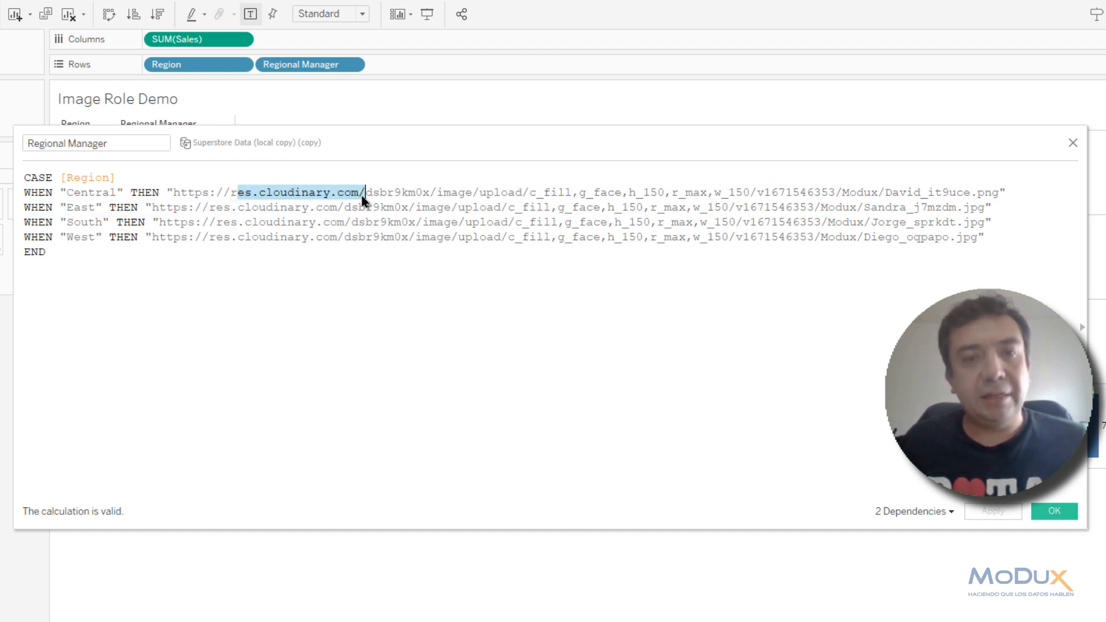
click(455, 197)
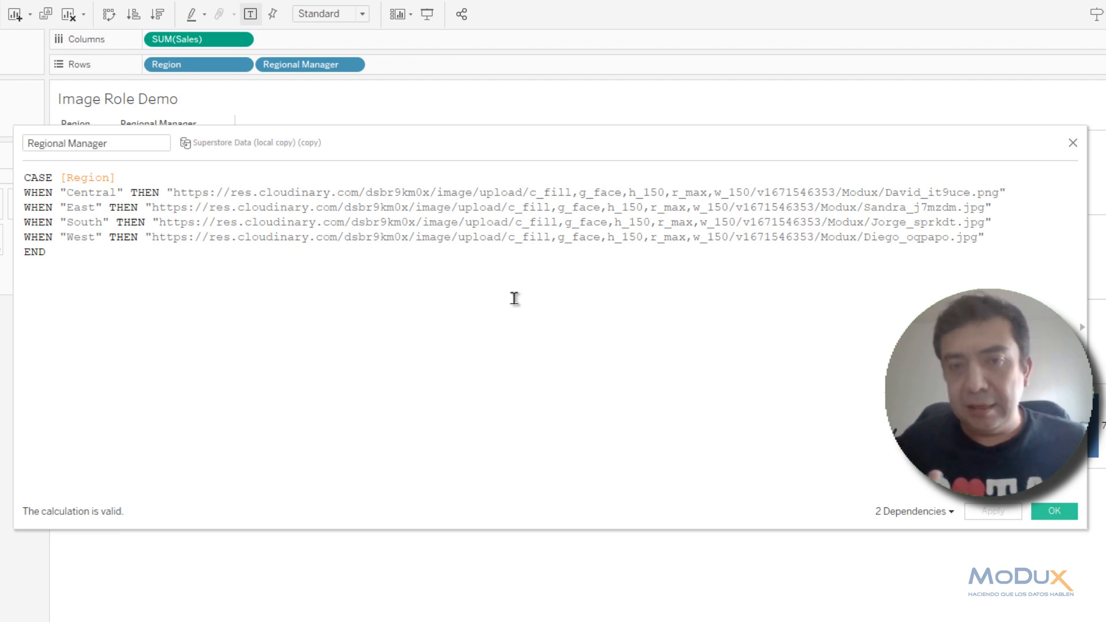
click(573, 192)
shift+click(529, 194)
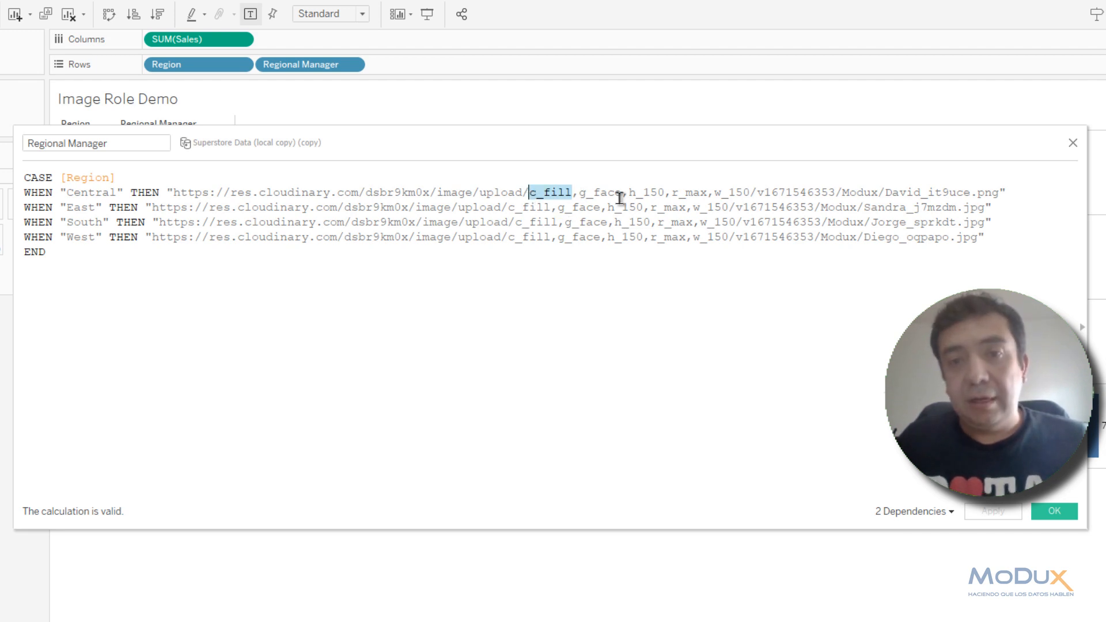
drag(620, 196, 579, 196)
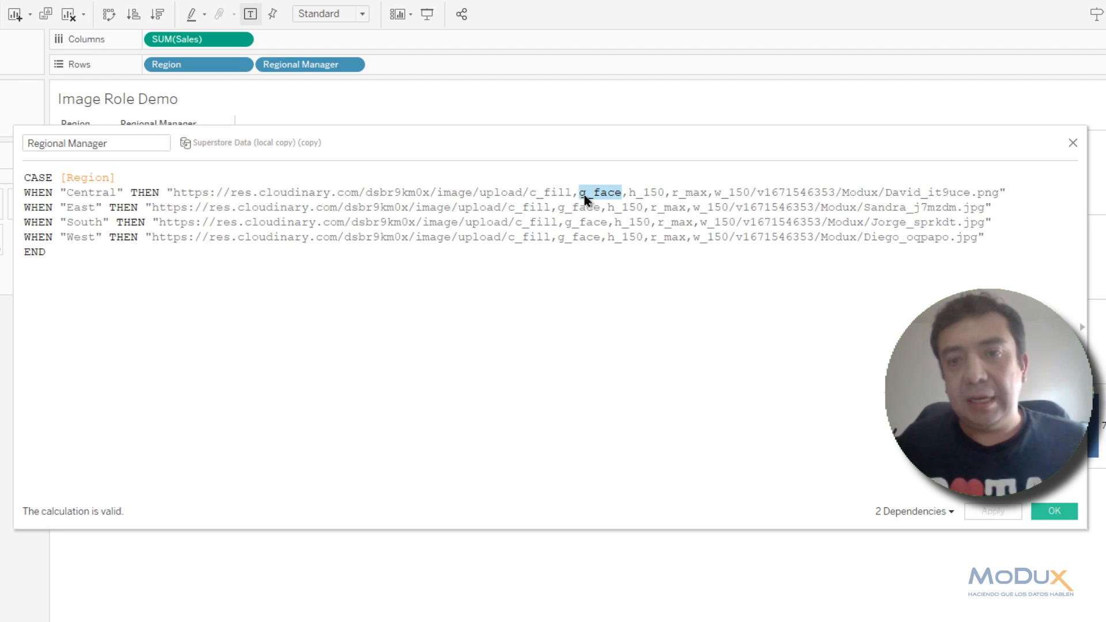
drag(658, 193, 636, 192)
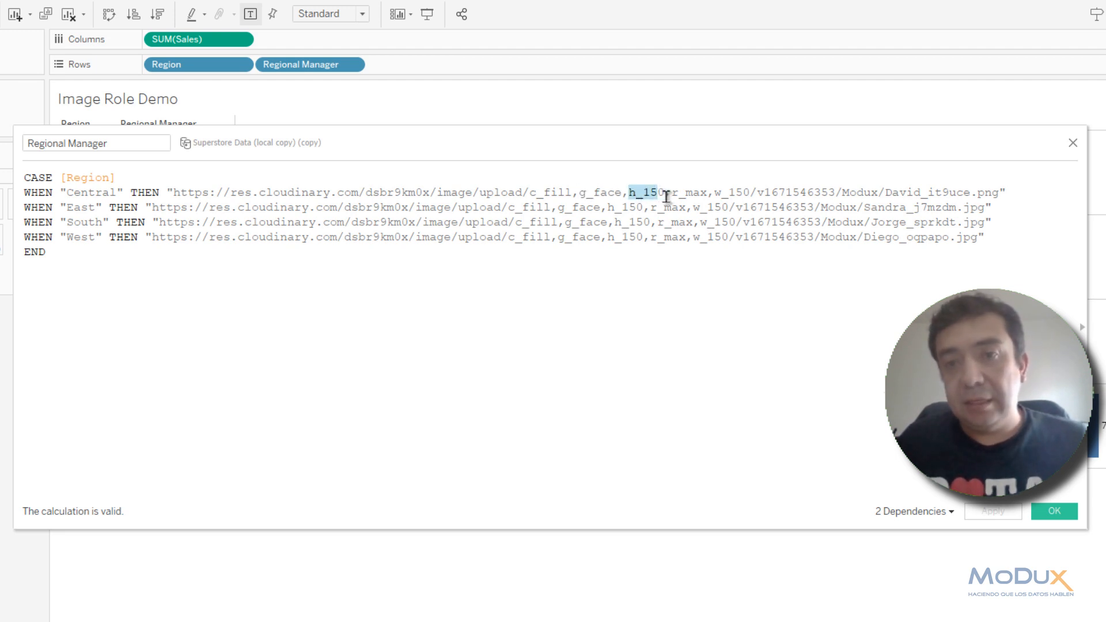
drag(714, 193, 750, 191)
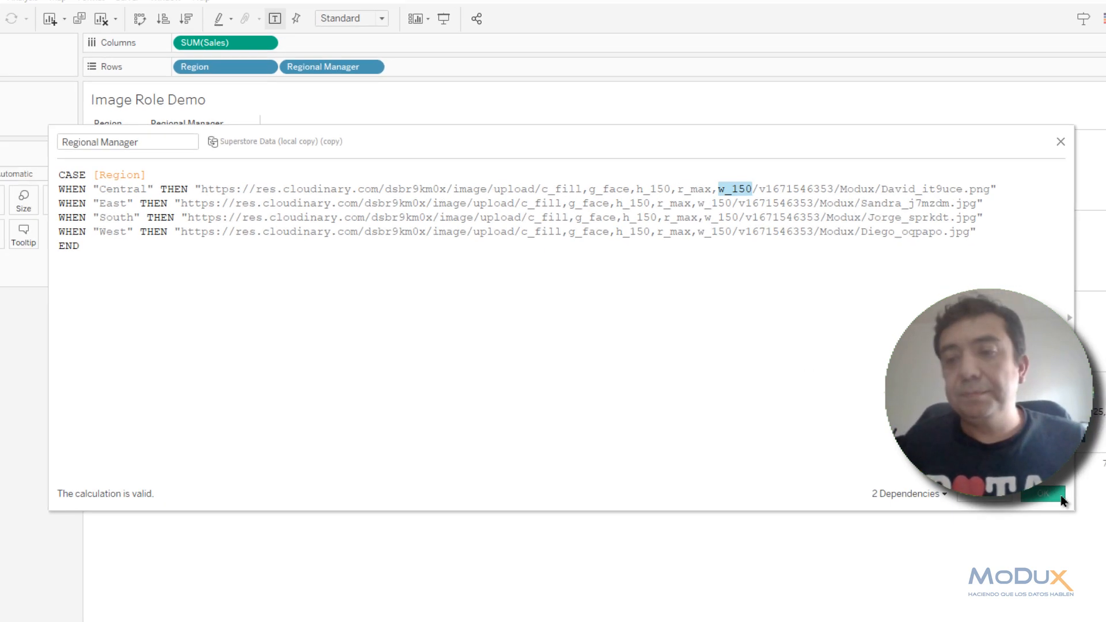
click(1055, 511)
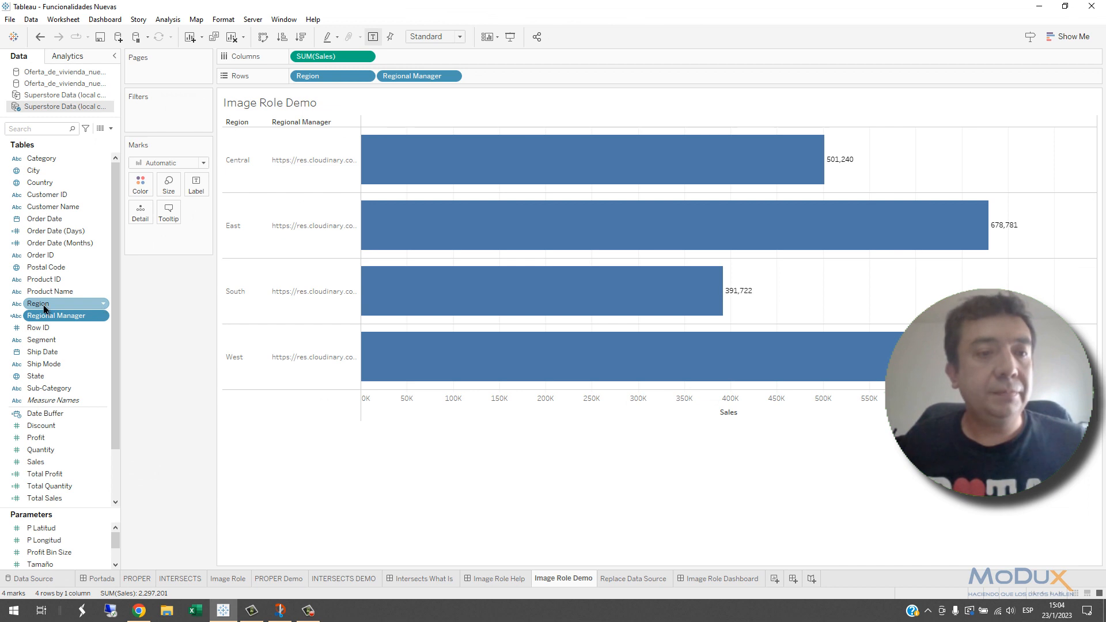
Set the Regional Manager field's image role to URL.
click(19, 317)
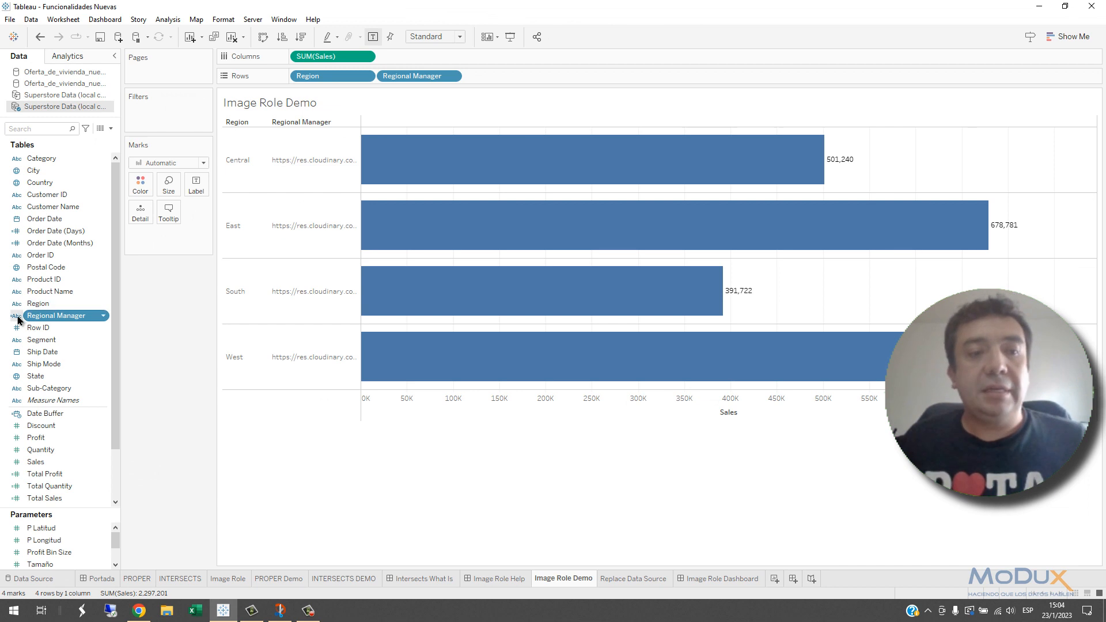
click(18, 318)
mouse_move(49, 412)
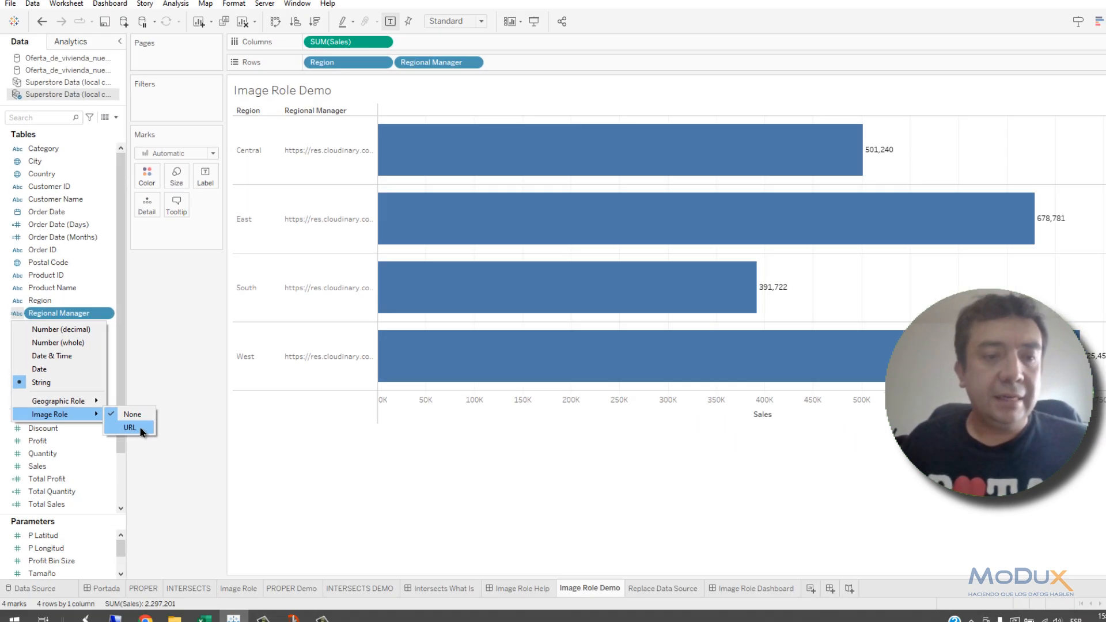
click(320, 505)
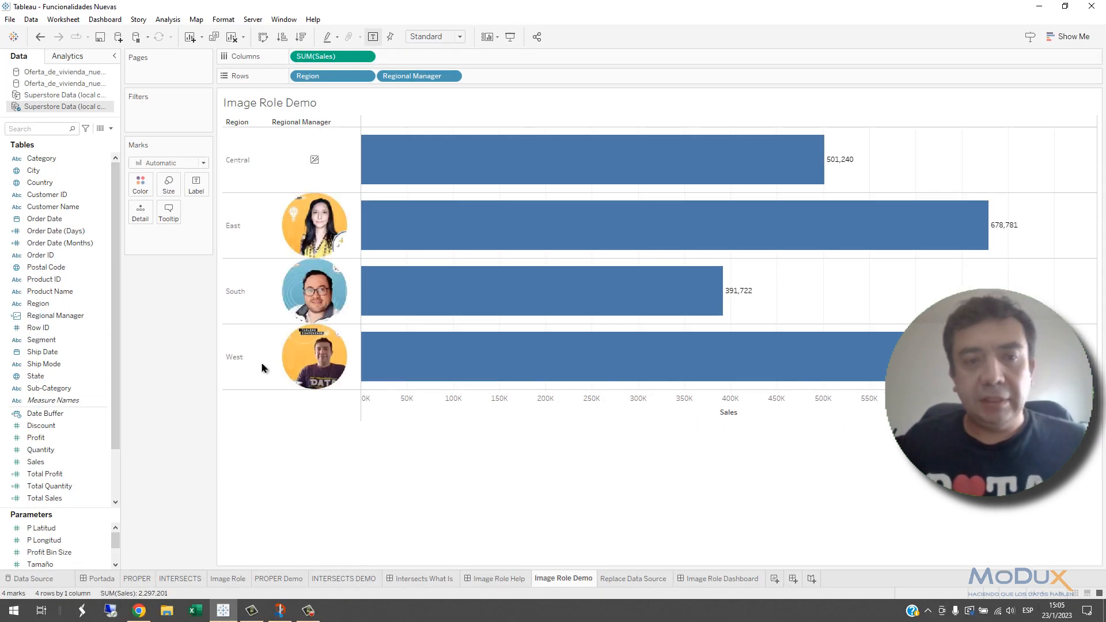
Inspect the regional manager images and the Central row's image URL, and select the Regional Manager field.
mouse_move(323, 373)
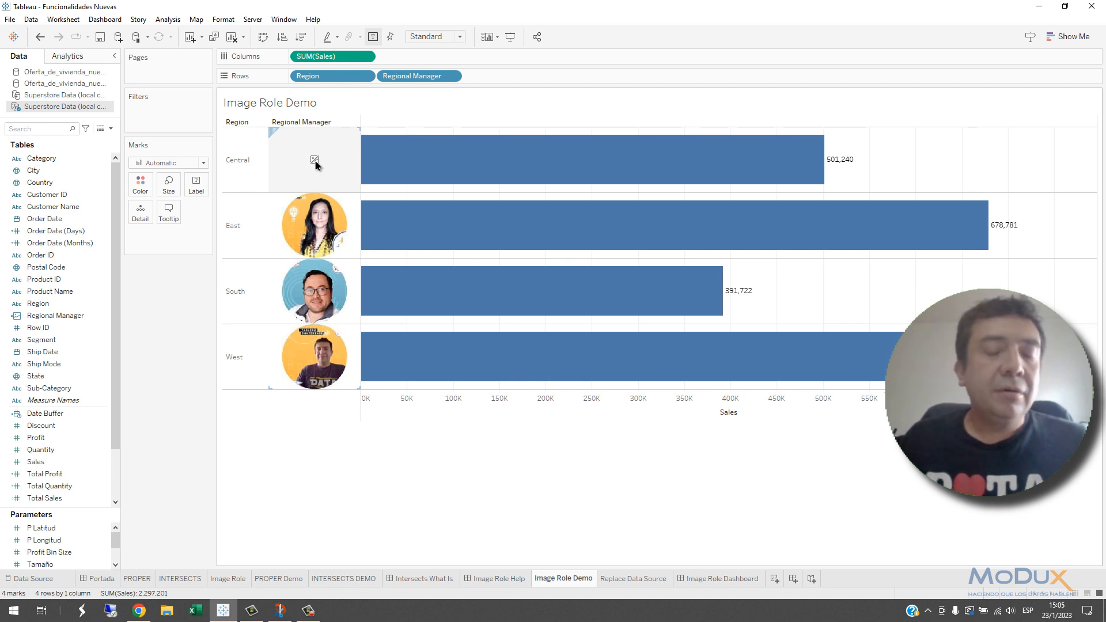
mouse_move(342, 178)
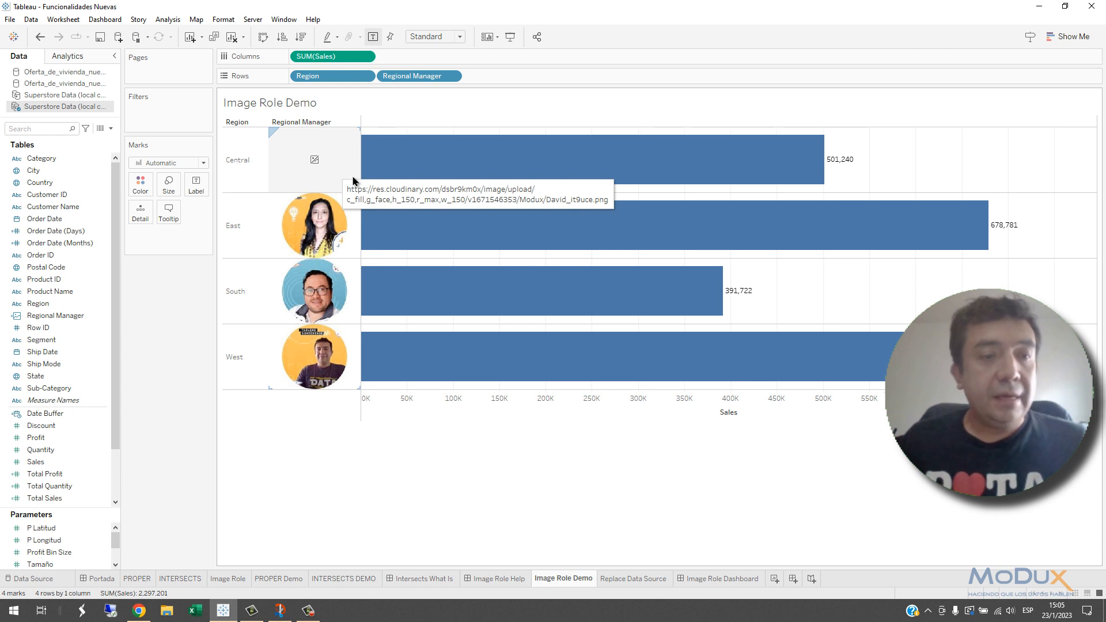
click(73, 319)
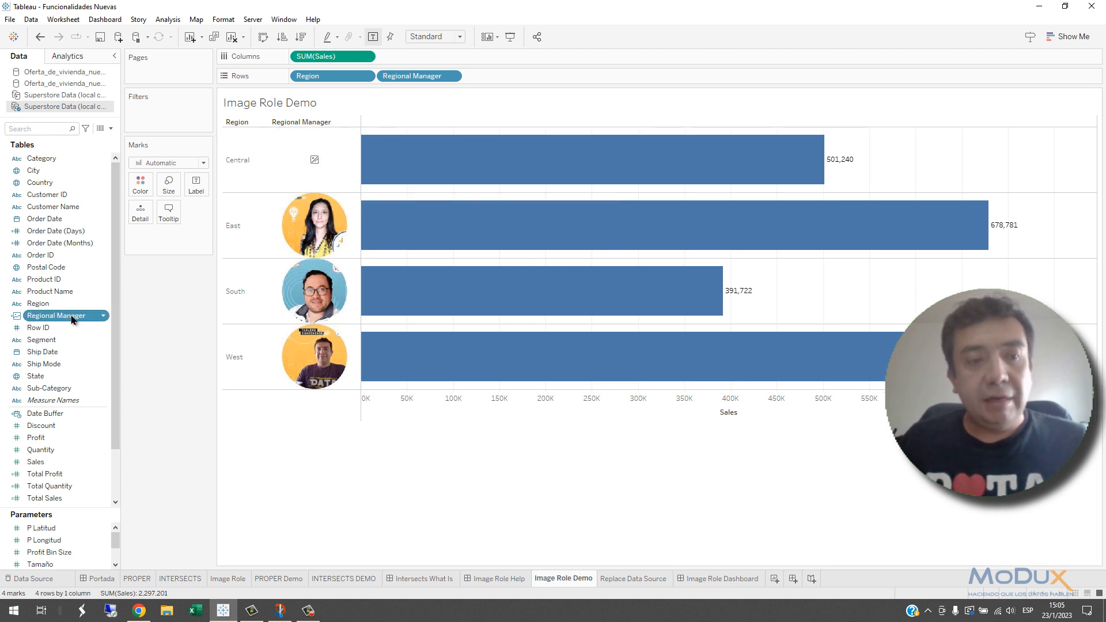
Edit the Regional Manager calculation so the Central region's image URL ends in .jpg, and save it.
right_click(79, 321)
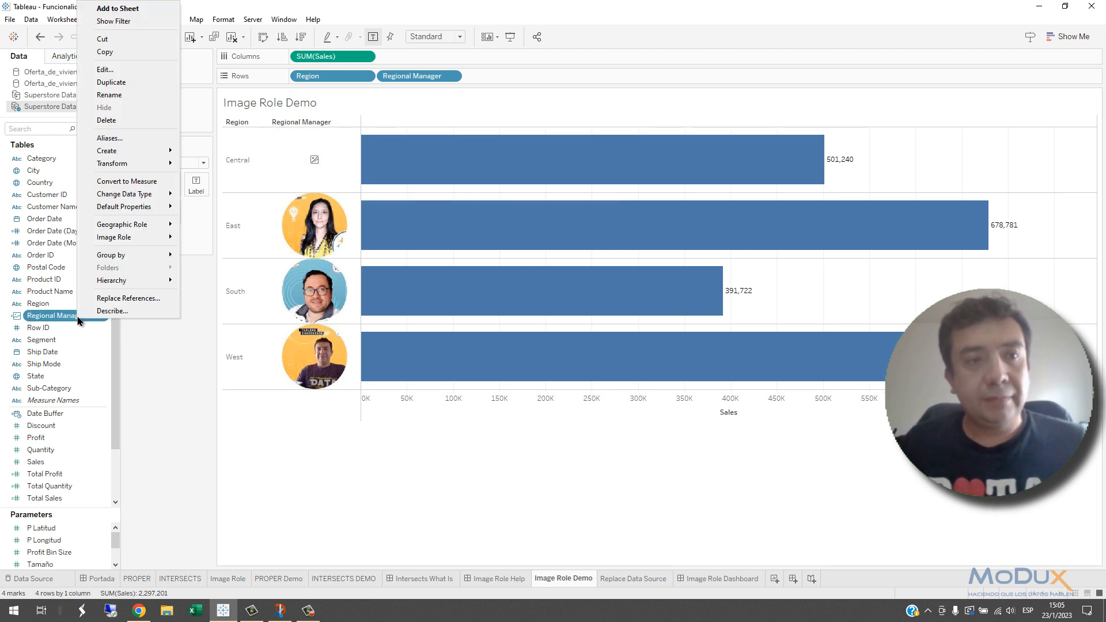
click(107, 71)
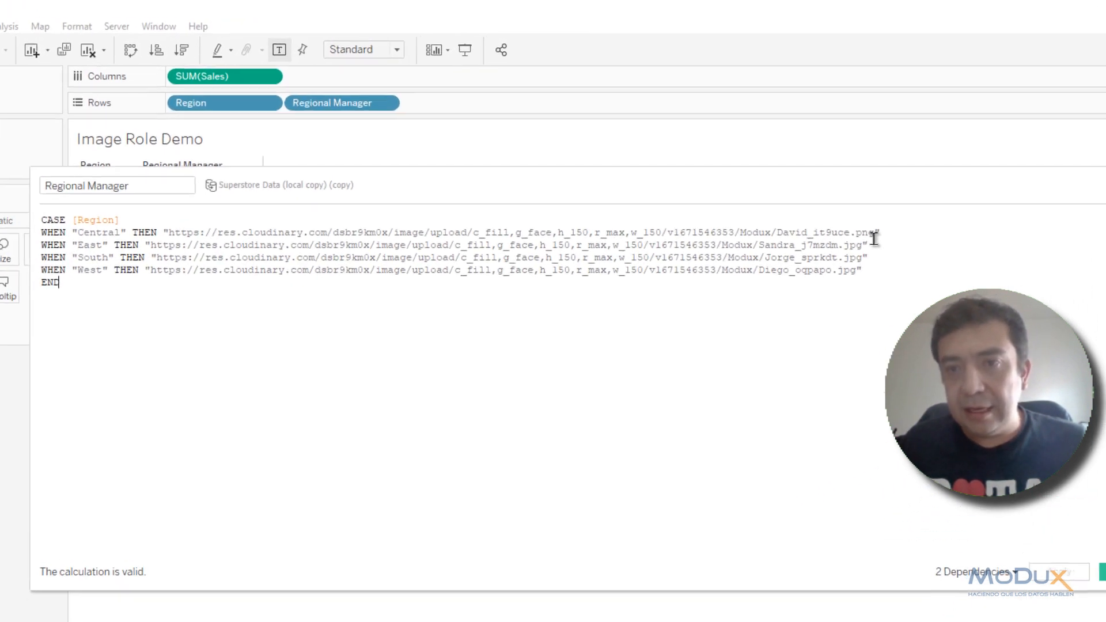
scroll(878, 257, up, 2)
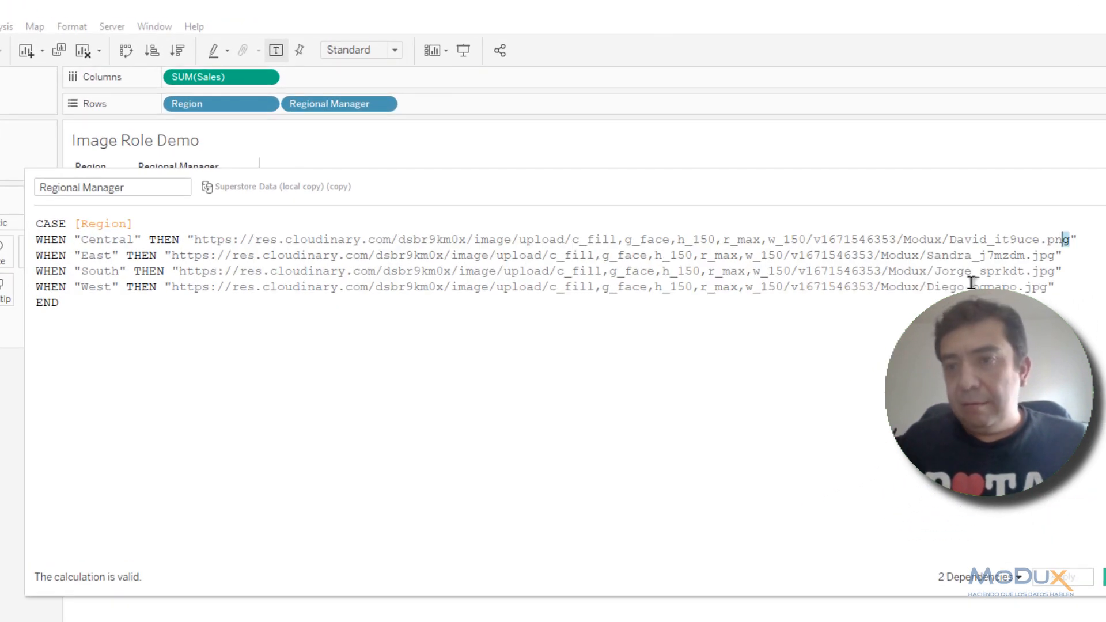
key(shift+Left)
key(shift+Left)
text(jp)
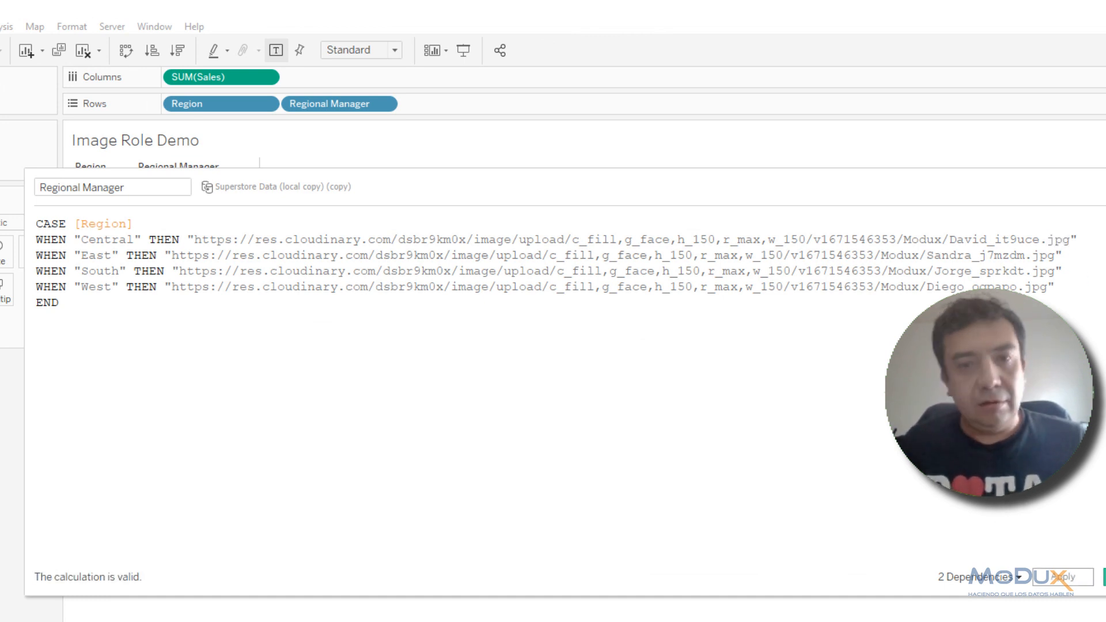
click(1104, 576)
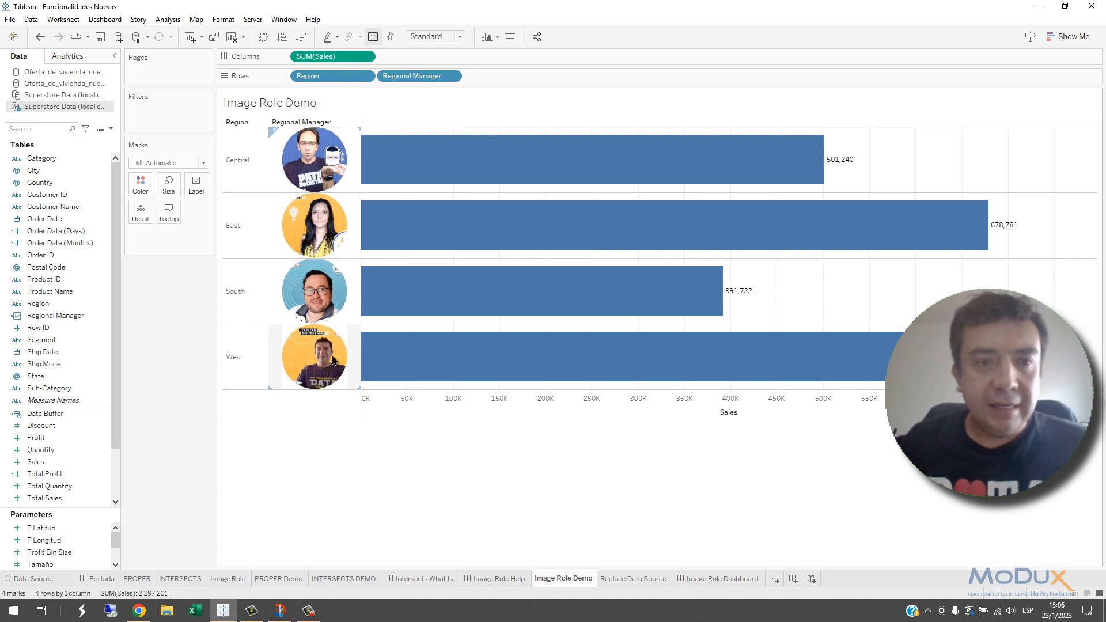
Try the Shape mark type with the Regional Manager field assigned to Shape.
click(53, 318)
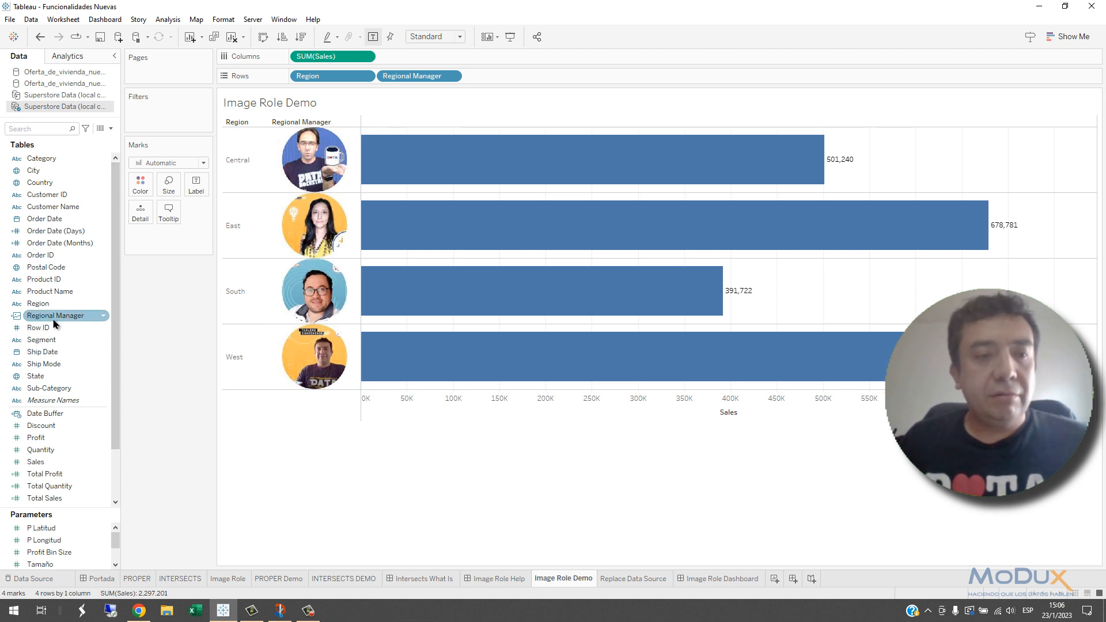
click(154, 163)
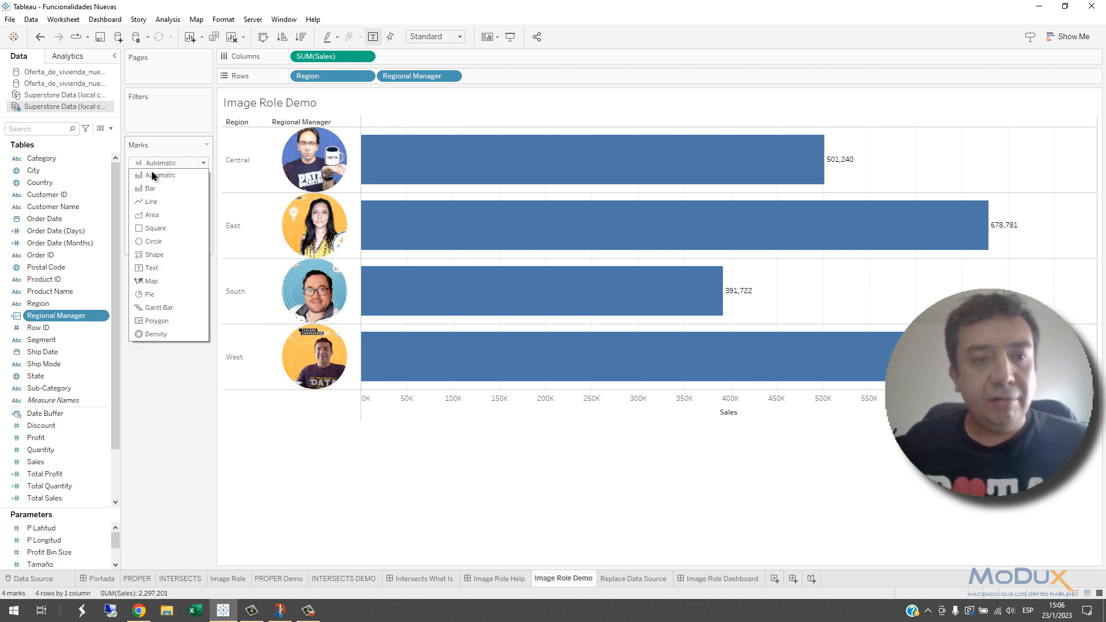
click(153, 255)
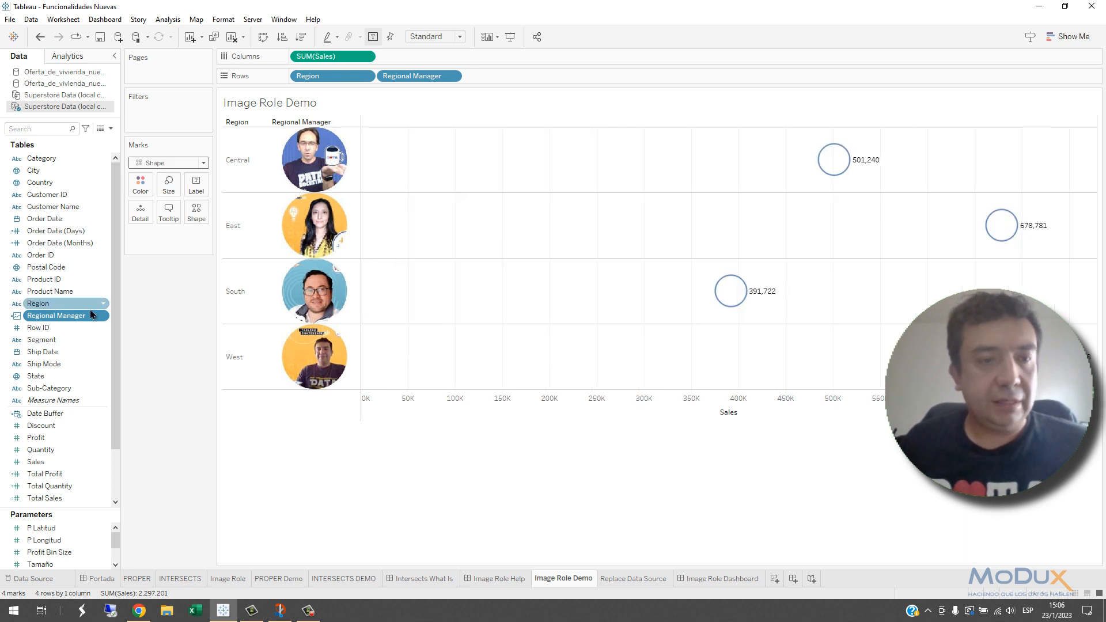
drag(64, 324, 196, 213)
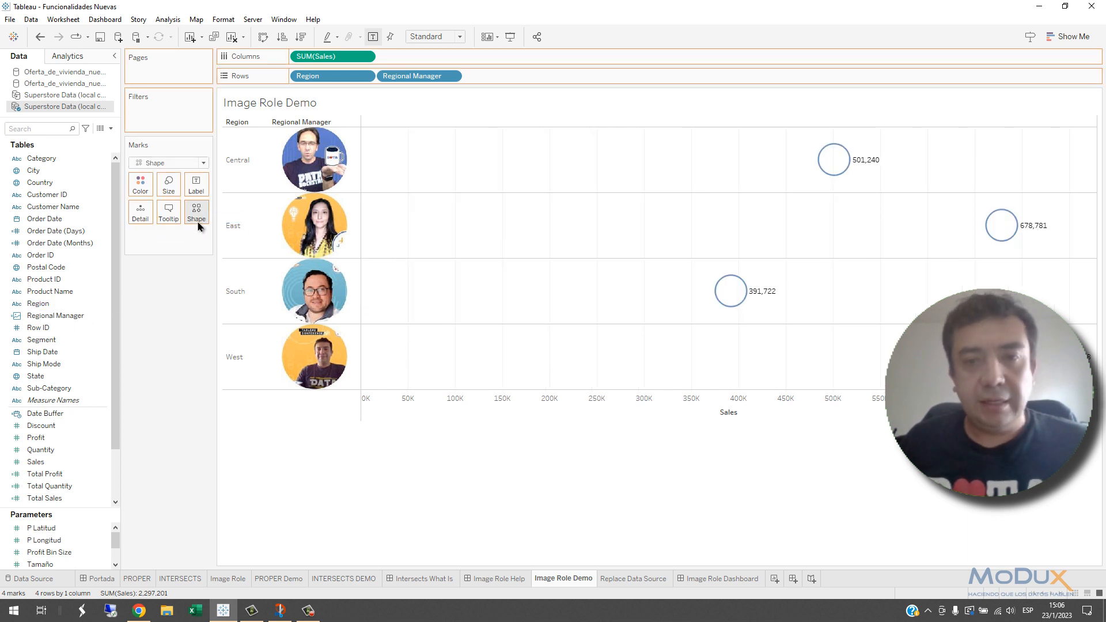
mouse_move(779, 181)
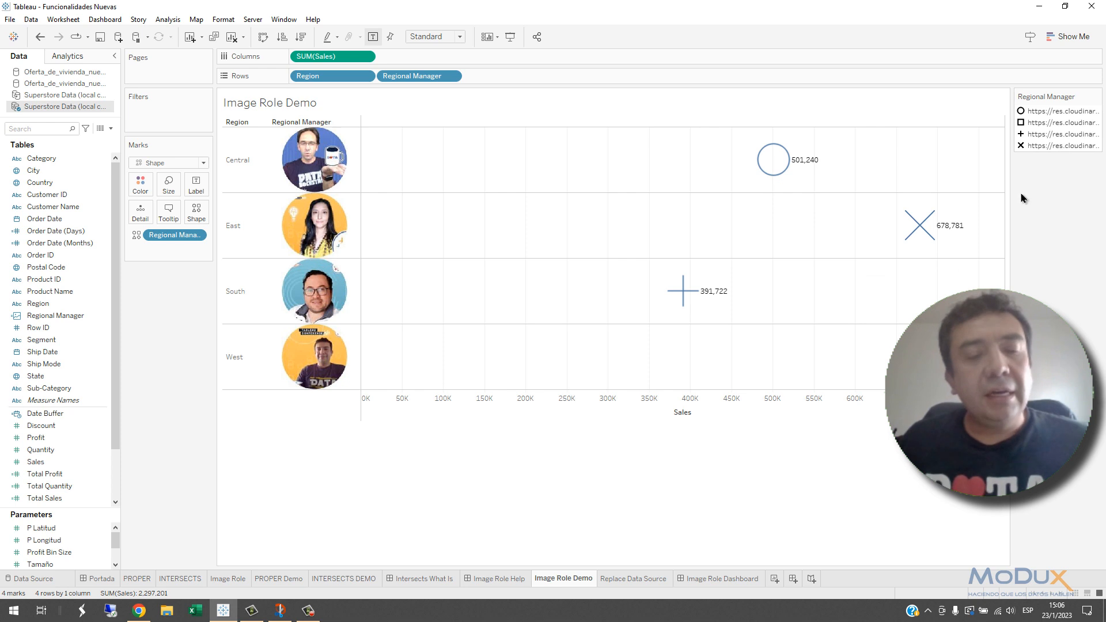
Remove Regional Manager from Shape and undo the Shape trial to restore the Automatic mark type.
drag(175, 235, 172, 333)
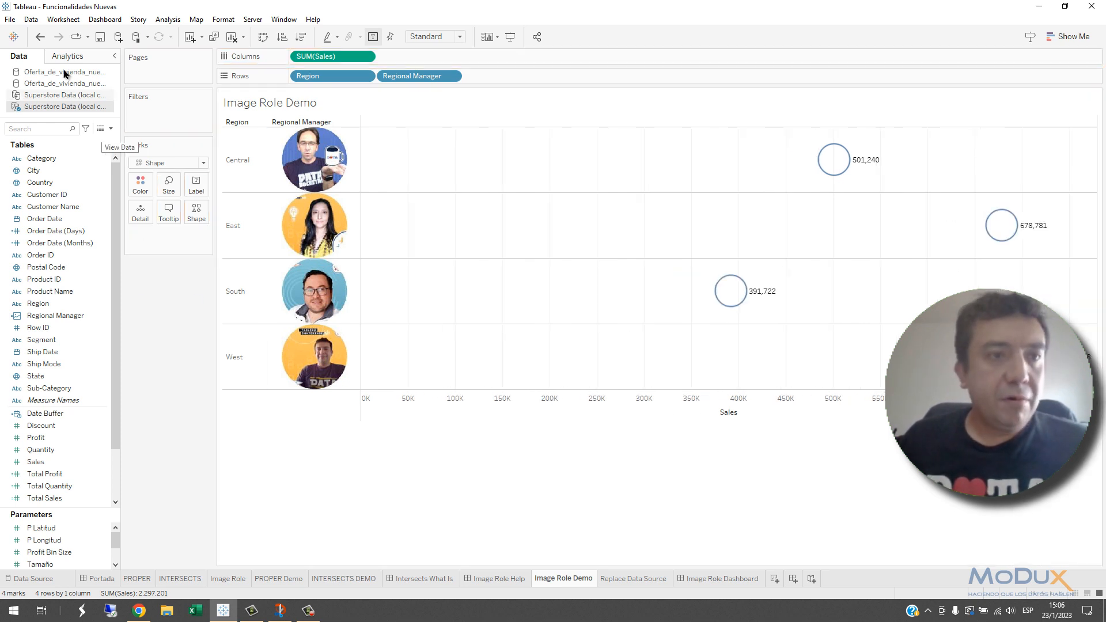
click(40, 38)
click(41, 40)
click(42, 40)
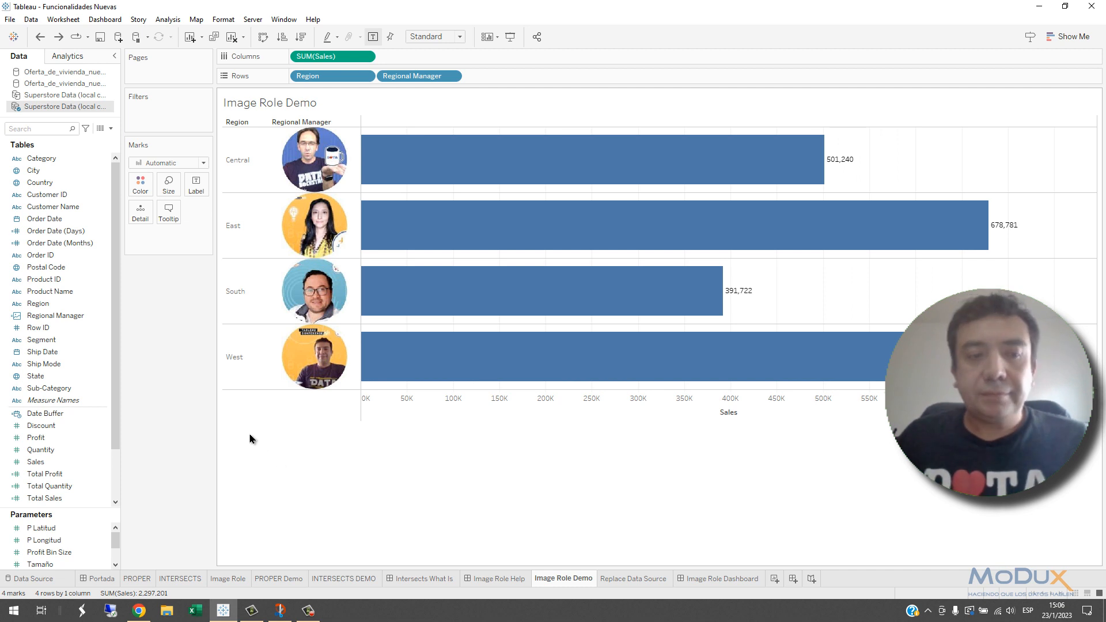
Copy the Central region's image URL from the Regional Manager calculation, view it in Chrome, and return to Tableau.
right_click(88, 313)
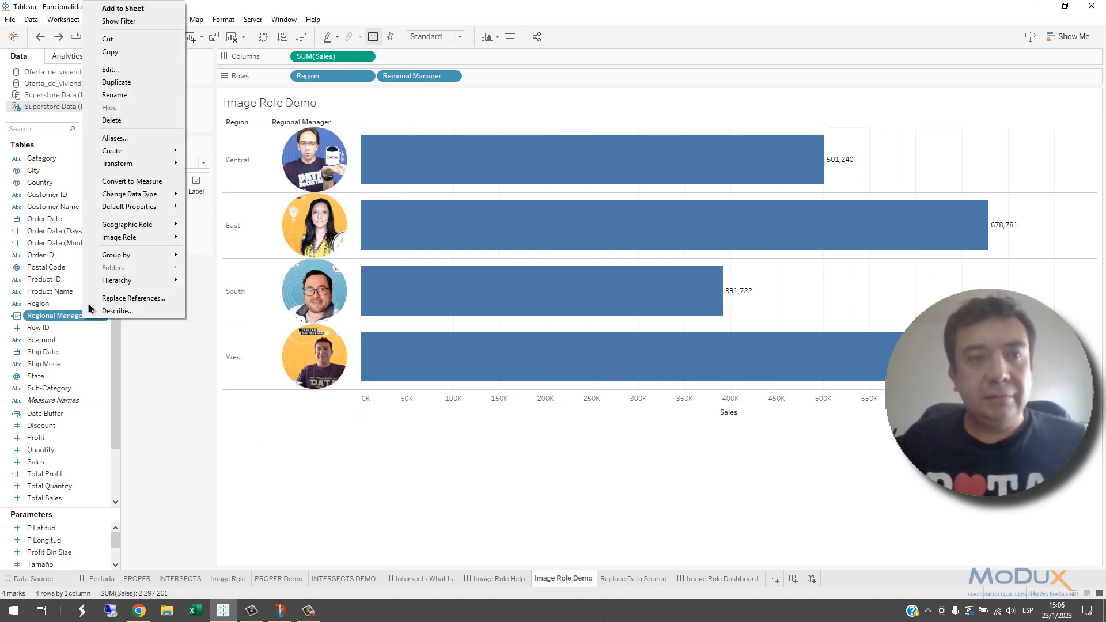
click(117, 70)
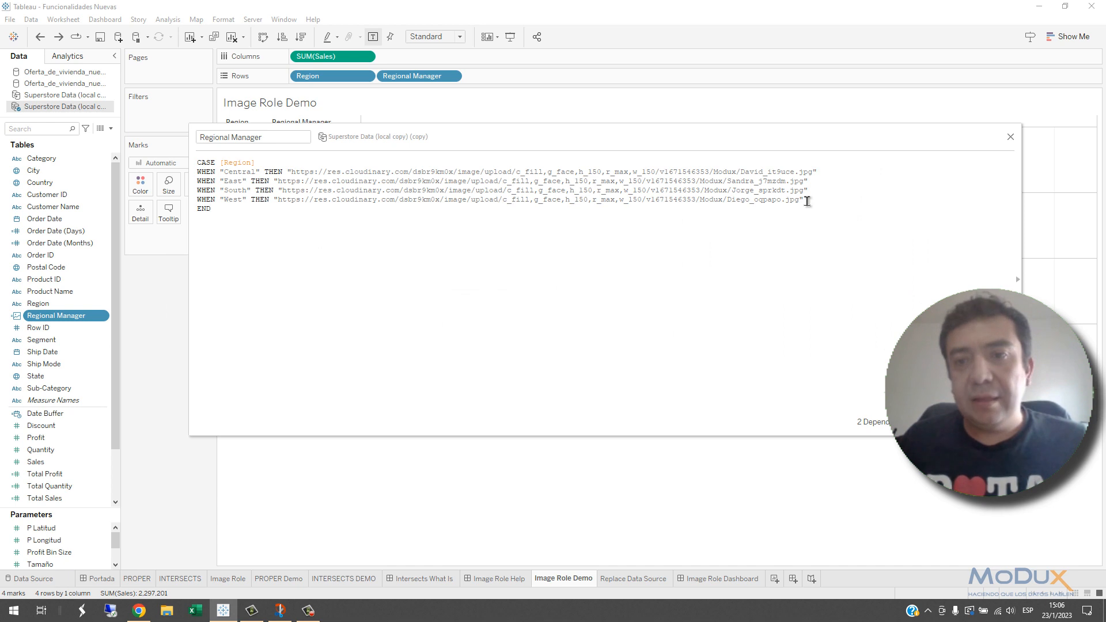
drag(811, 171, 293, 176)
key(ctrl+c)
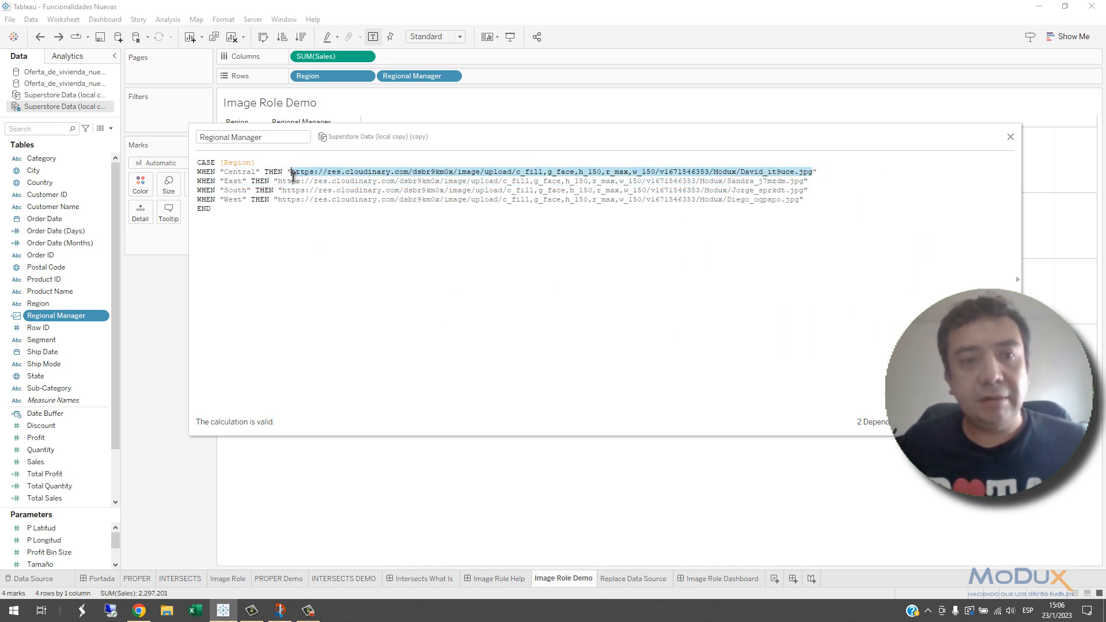
click(138, 611)
key(ctrl+v)
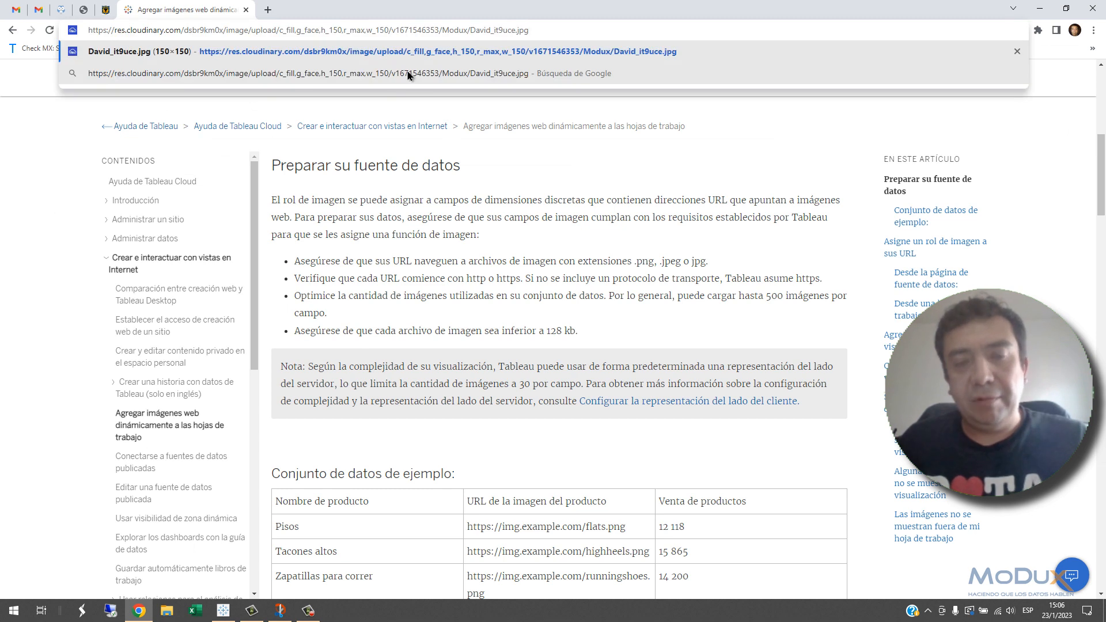
key(Return)
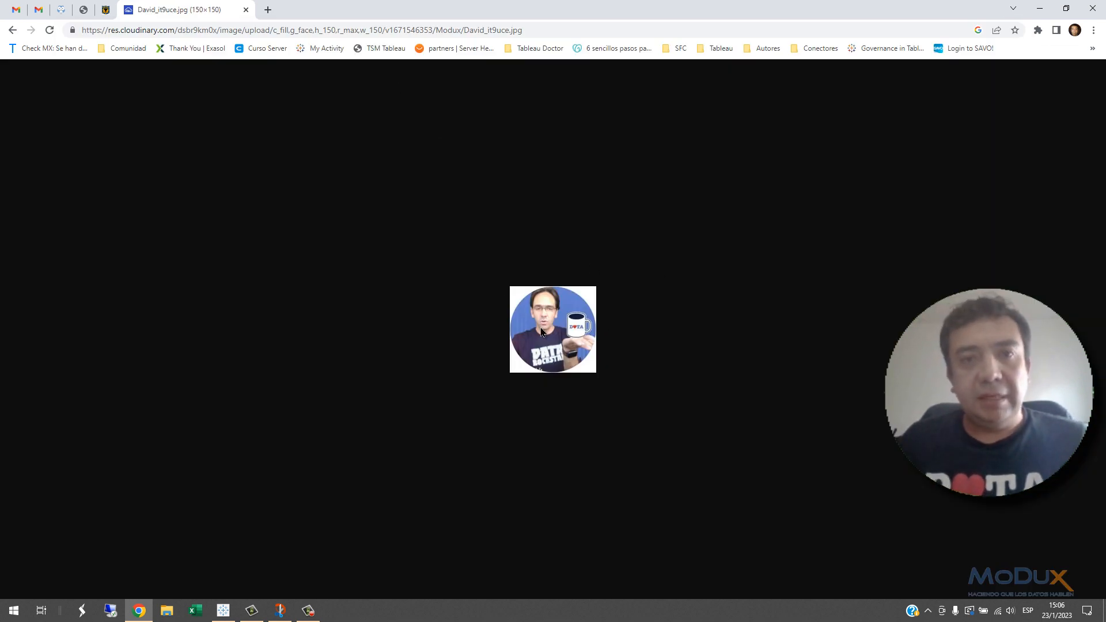
click(1040, 9)
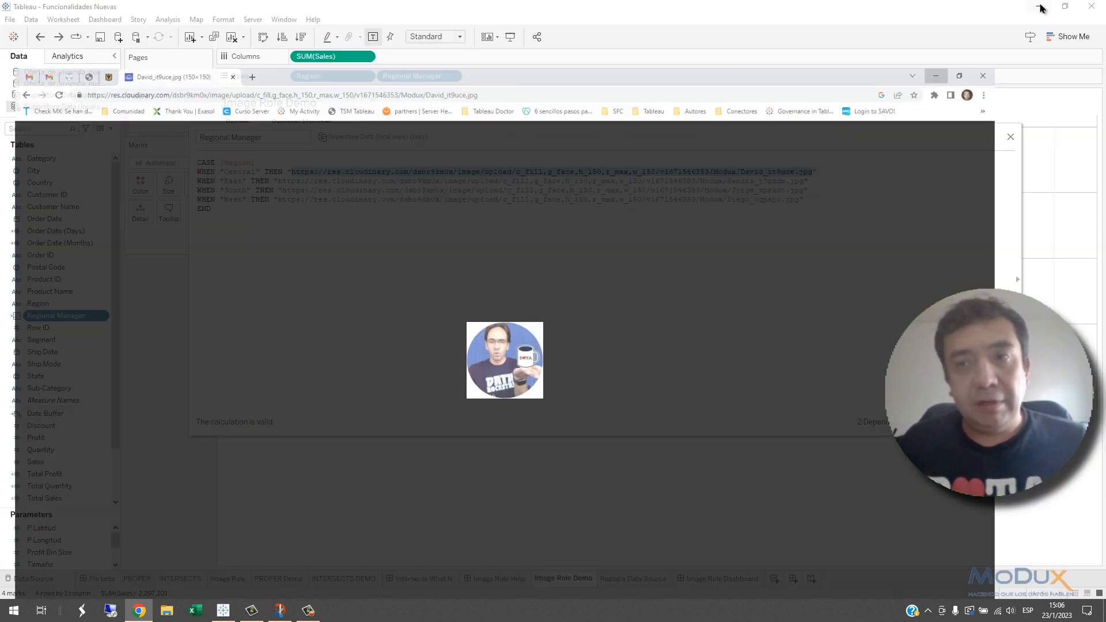
Try replacing the Central image URL's extension with png, and restore it to jpg.
click(813, 178)
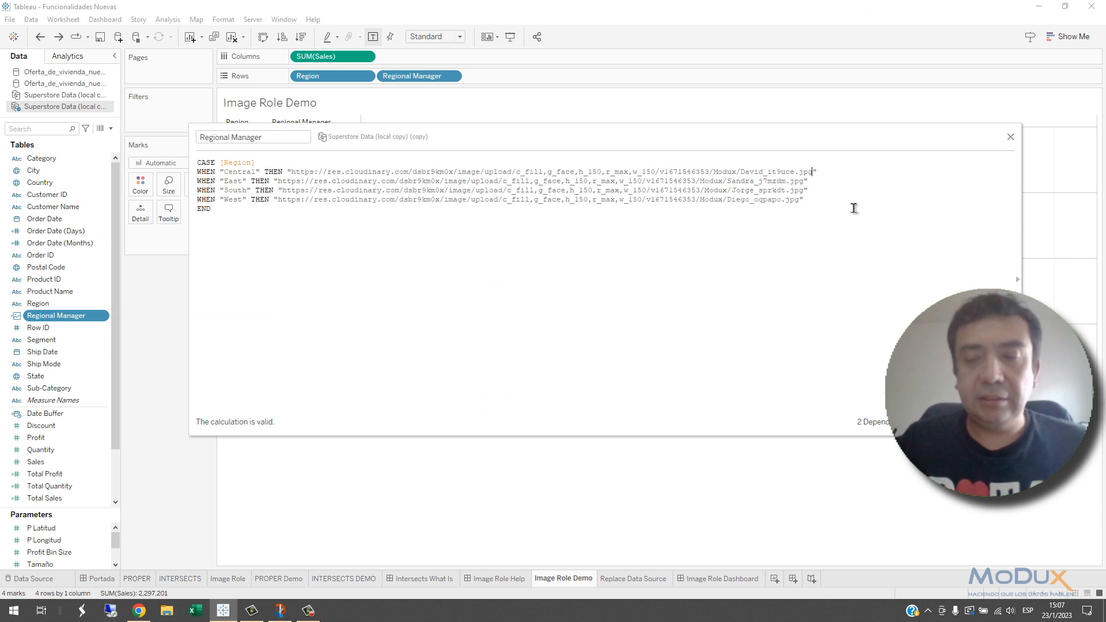
key(BackSpace)
key(BackSpace)
key(BackSpace)
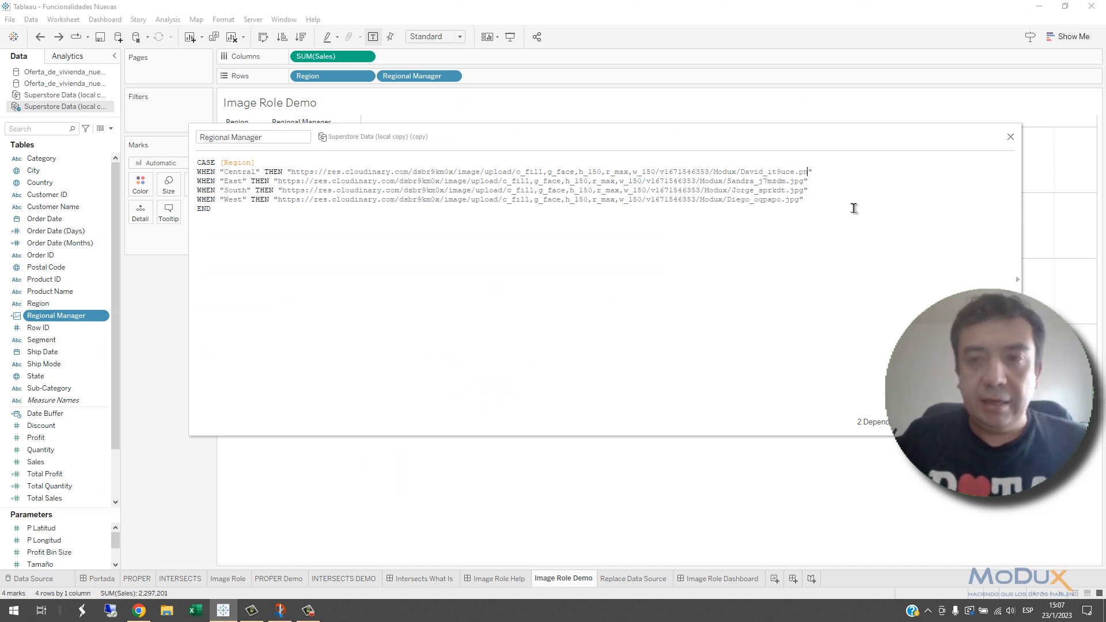
key(BackSpace)
key(BackSpace)
key(BackSpace)
text(jpg)
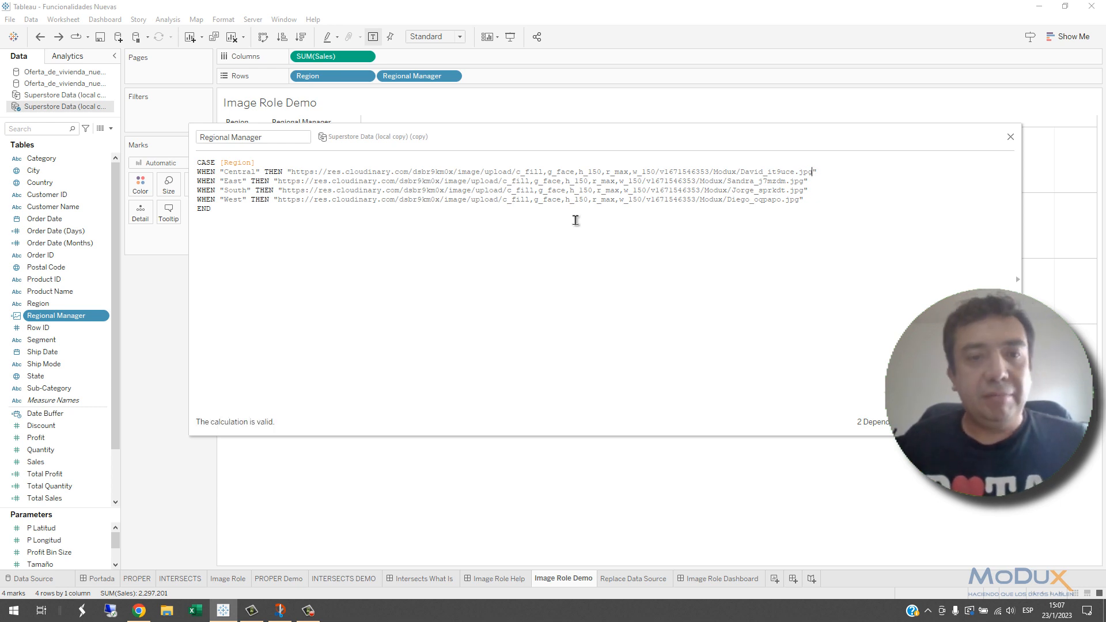
Highlight the Cloudinary domain in the Central URL, view the hosted image in Chrome again, and close the calculation in Tableau.
drag(292, 170, 408, 172)
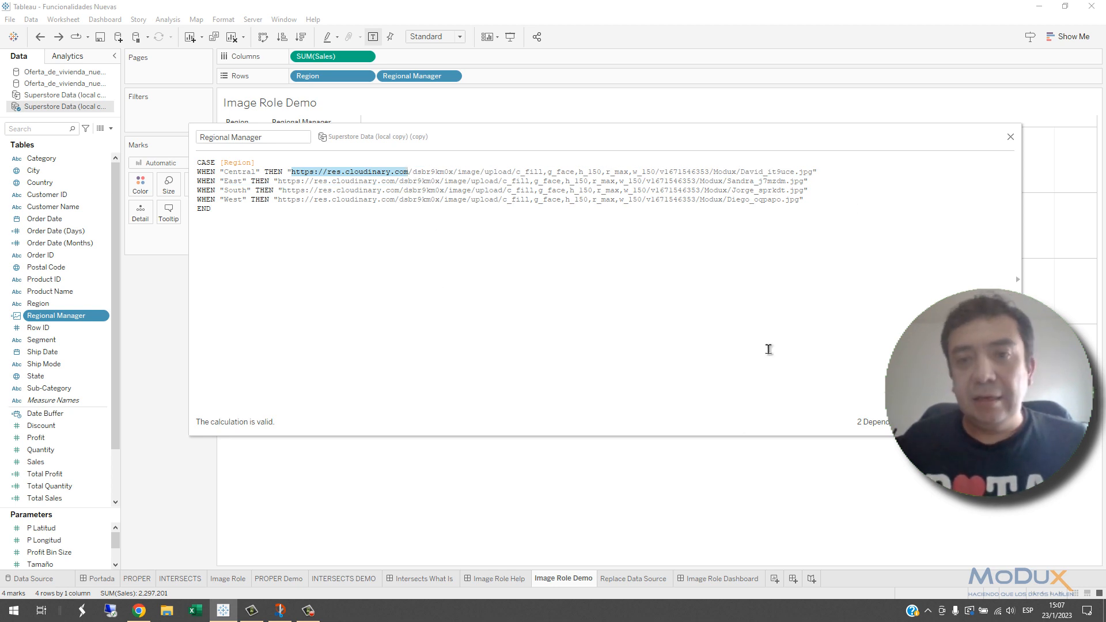
drag(732, 142, 733, 197)
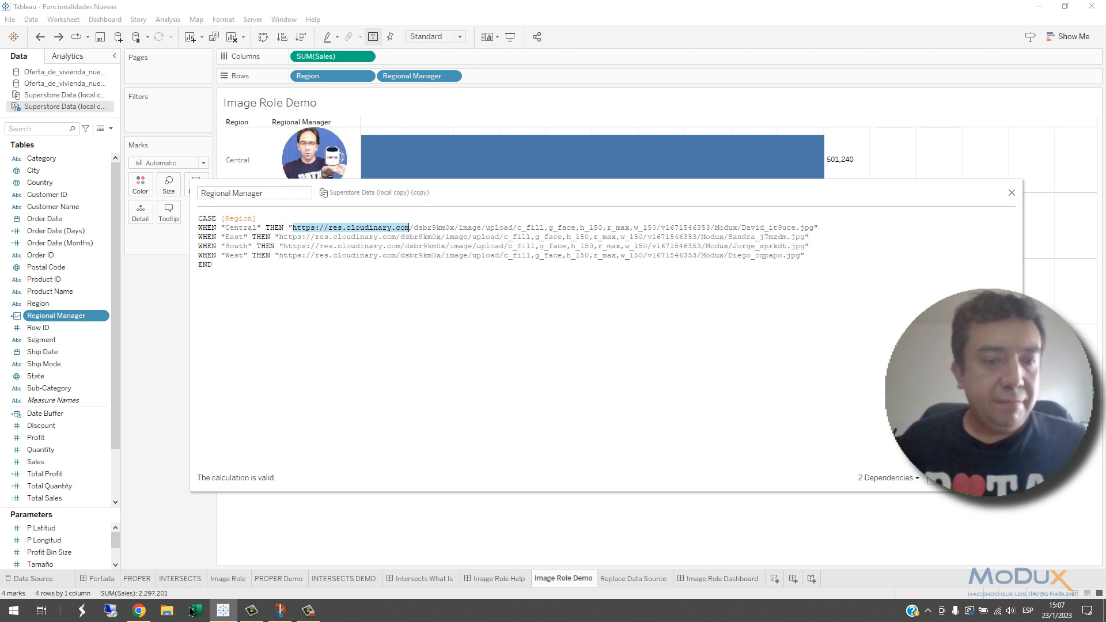
click(139, 611)
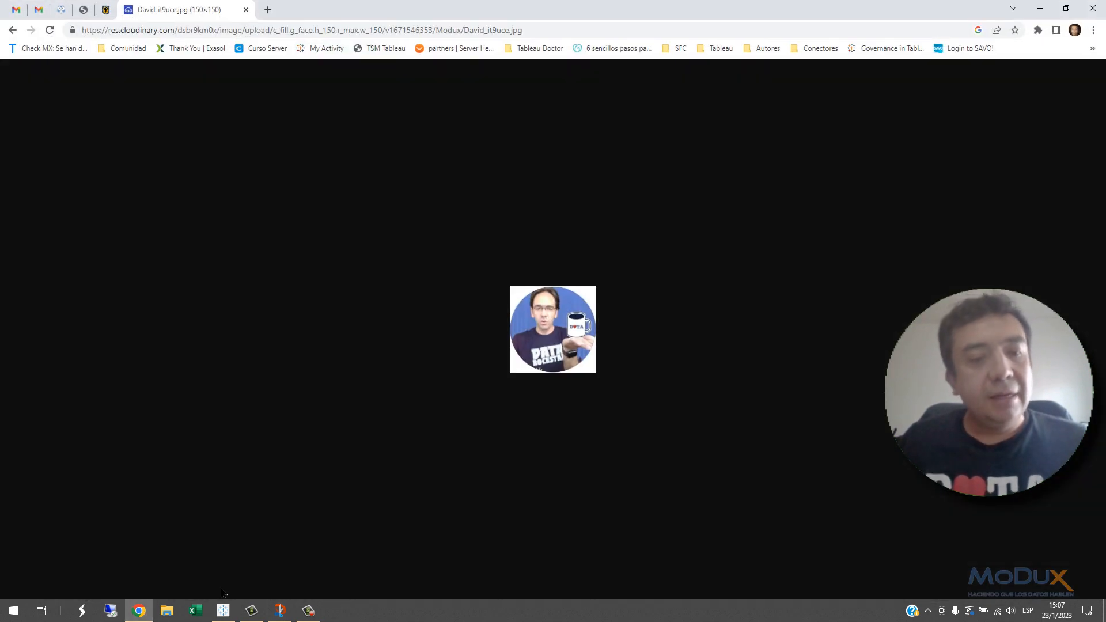
click(223, 611)
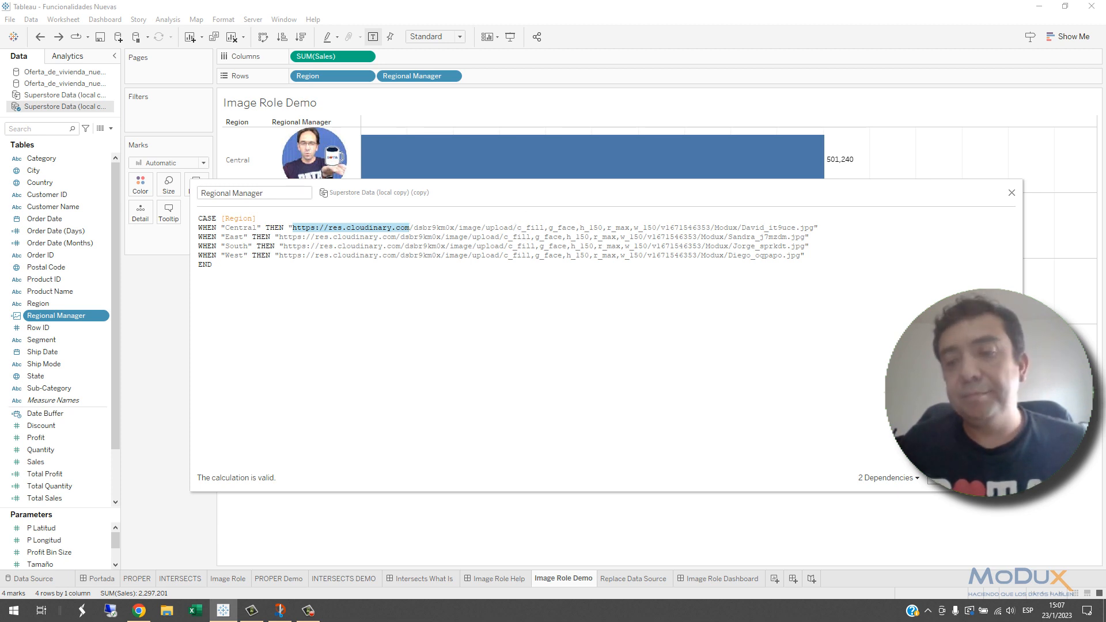
click(994, 478)
View the Replace Data Source sheet, return to Image Role Demo, and widen the Data pane to show full data source names.
click(652, 579)
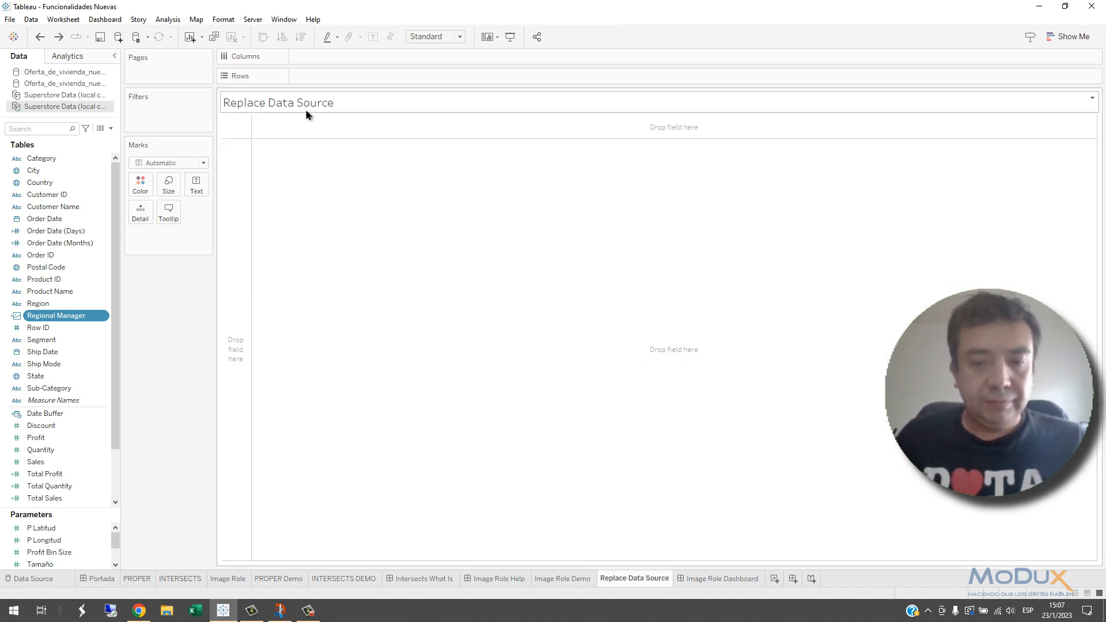
click(567, 579)
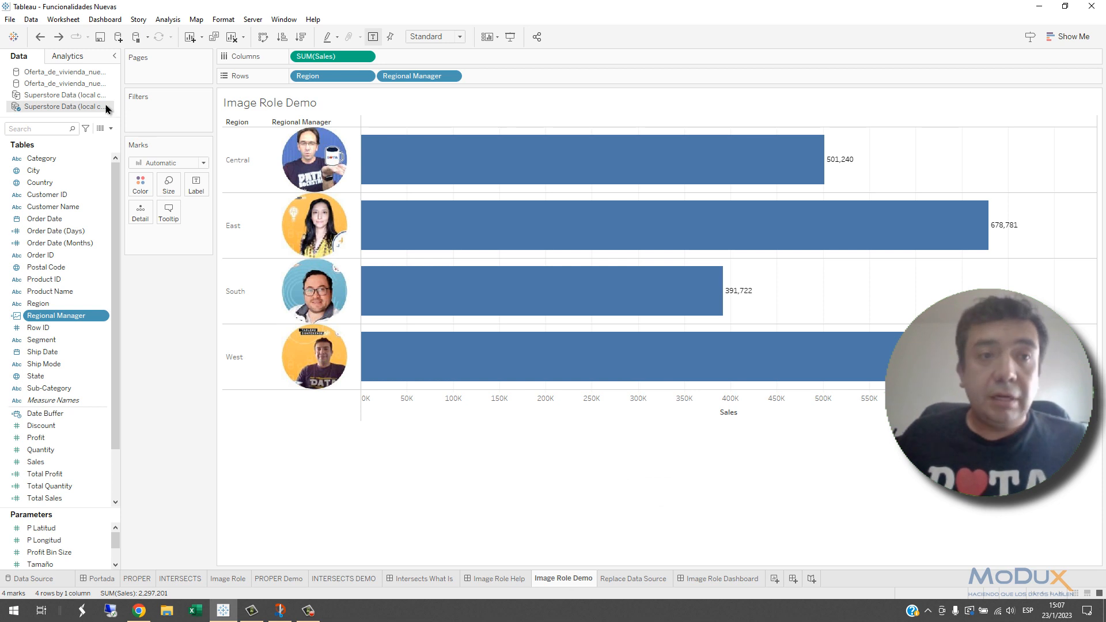
drag(120, 110, 159, 125)
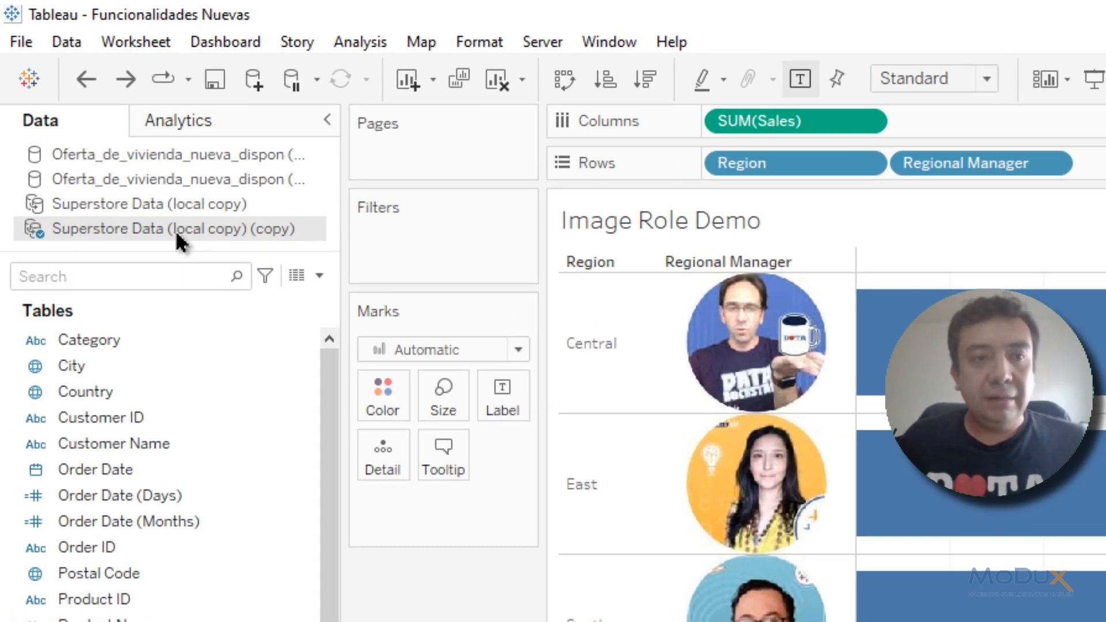
Replace Superstore Data (local copy) (copy) with Superstore Data (local copy) for the current worksheet only.
right_click(182, 225)
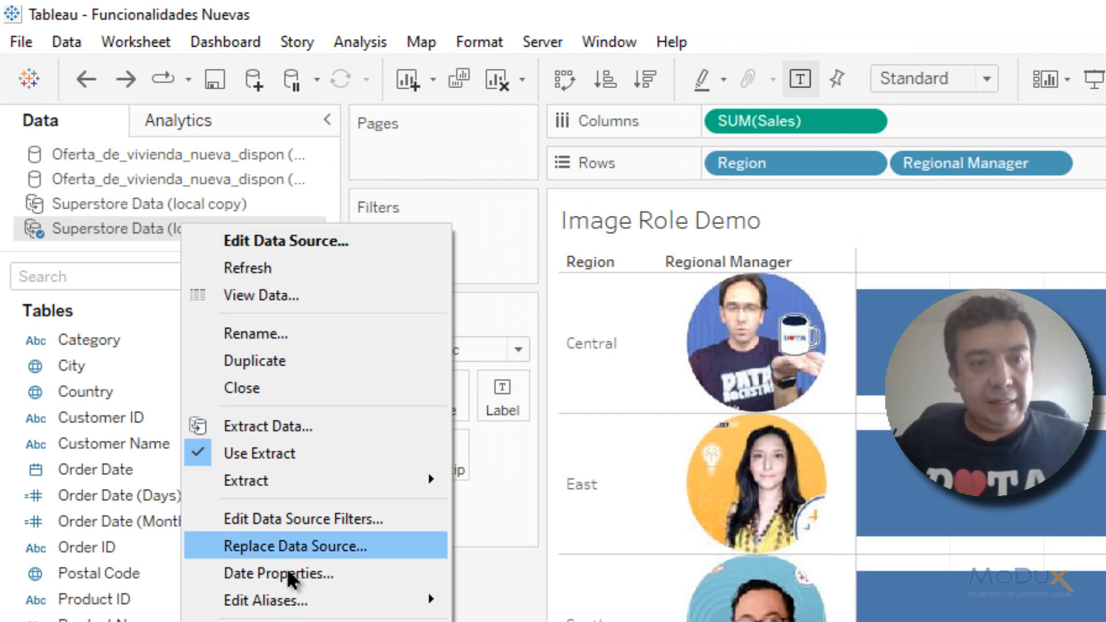
click(317, 546)
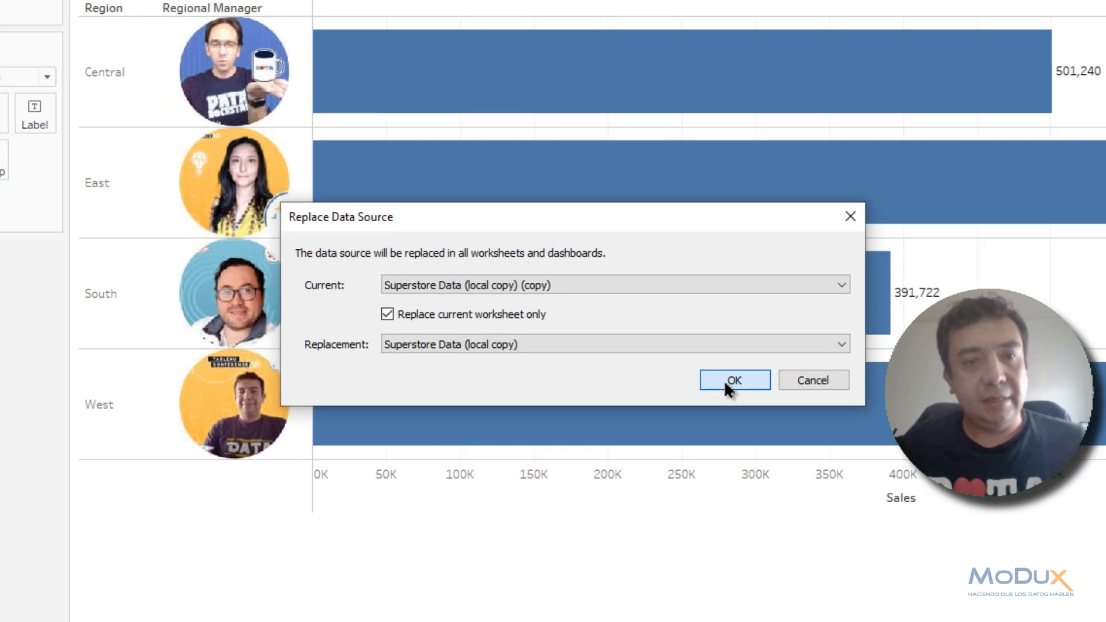
click(783, 406)
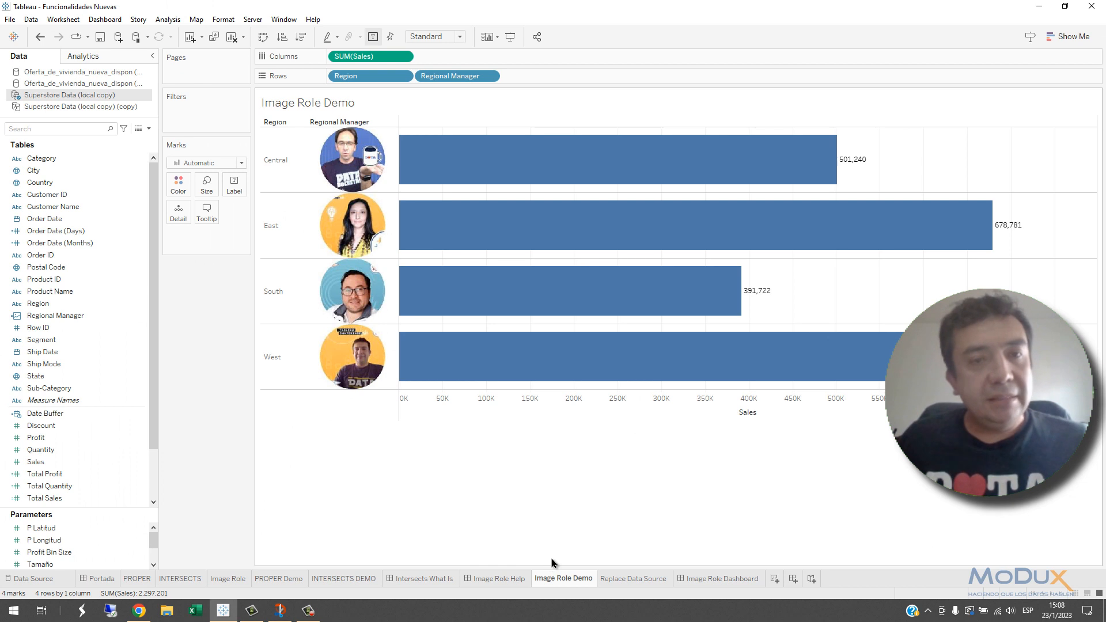
Compare the fields of the copied and original Superstore data sources, and preview the Image Role Dashboard.
click(127, 108)
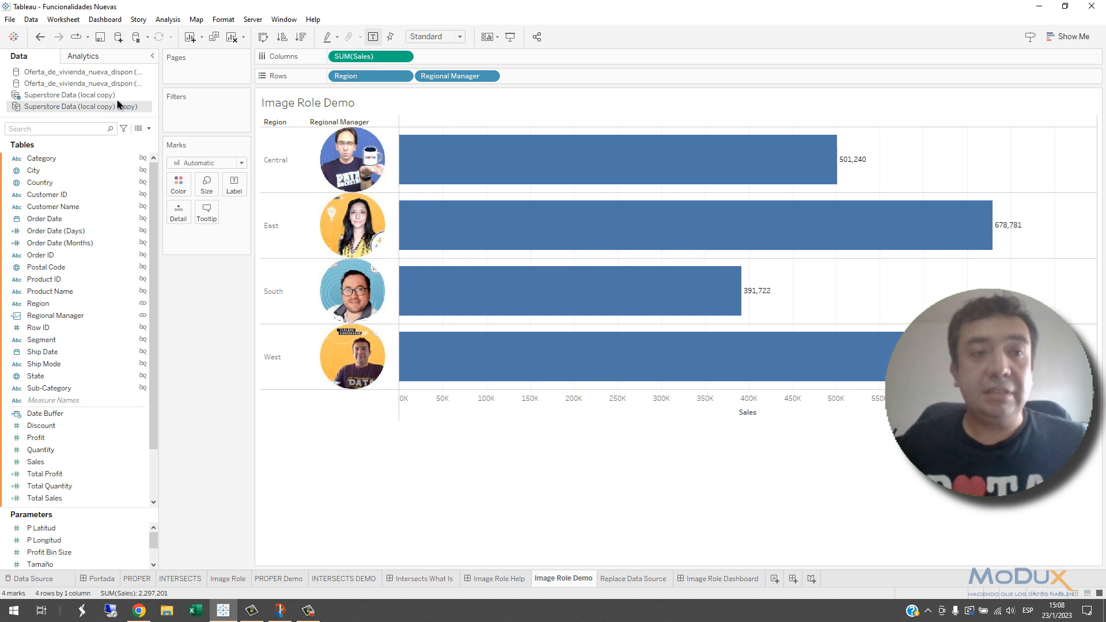
click(117, 96)
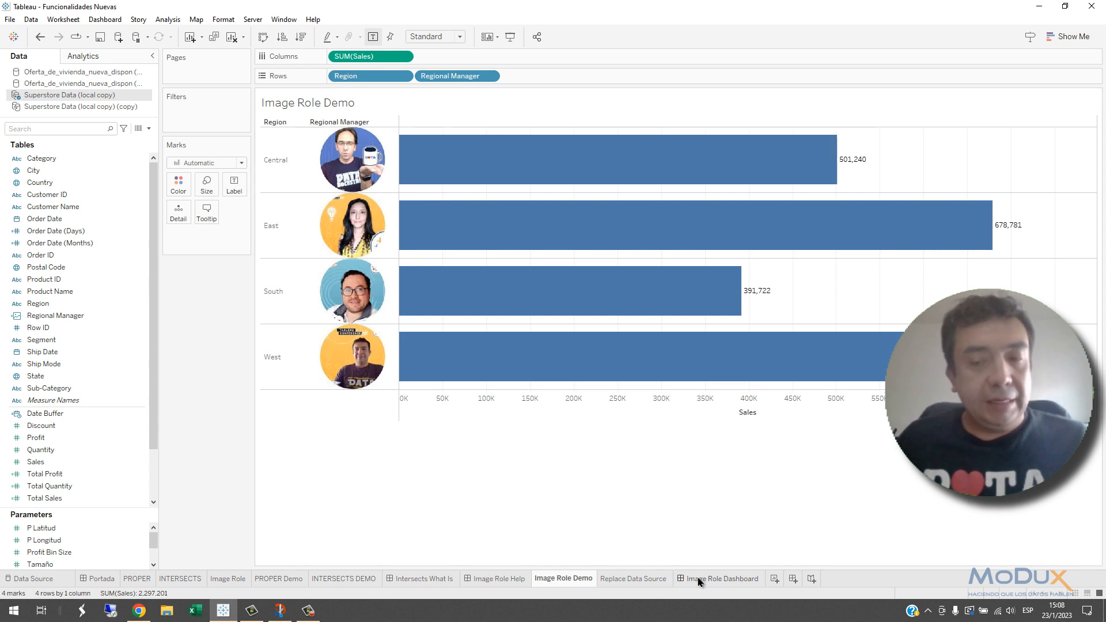
mouse_move(699, 582)
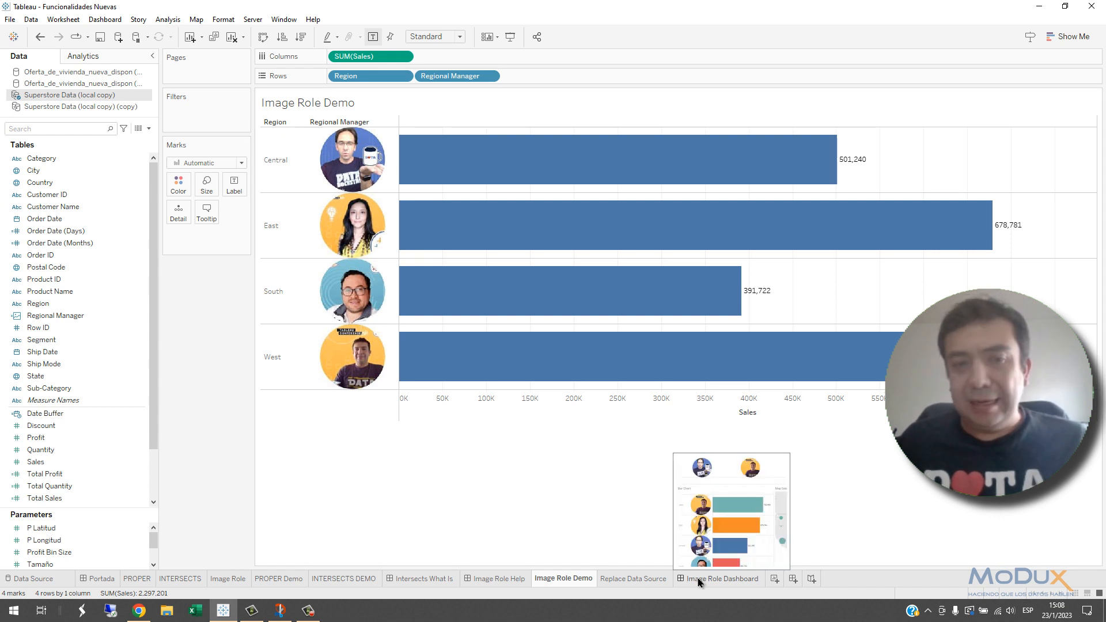